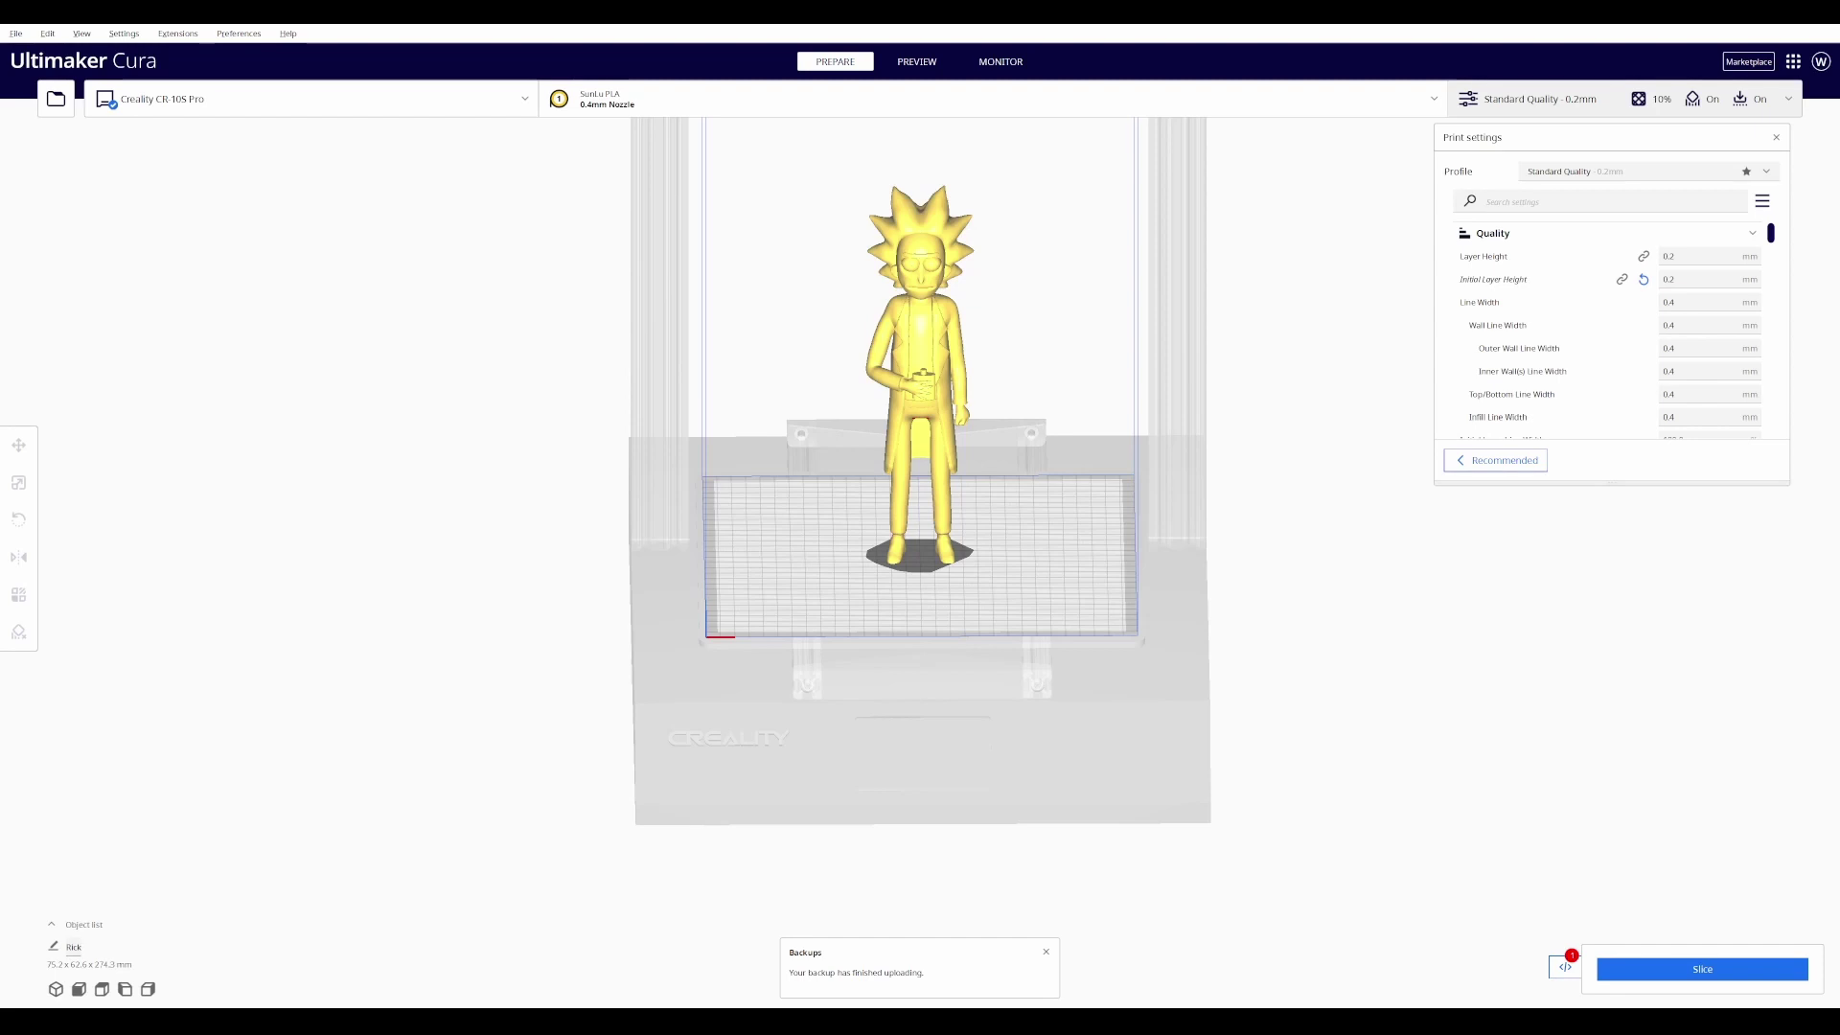
Step: Select the Rick figure to confirm its 150% scale and begin scrolling the print settings
left_click(908, 339)
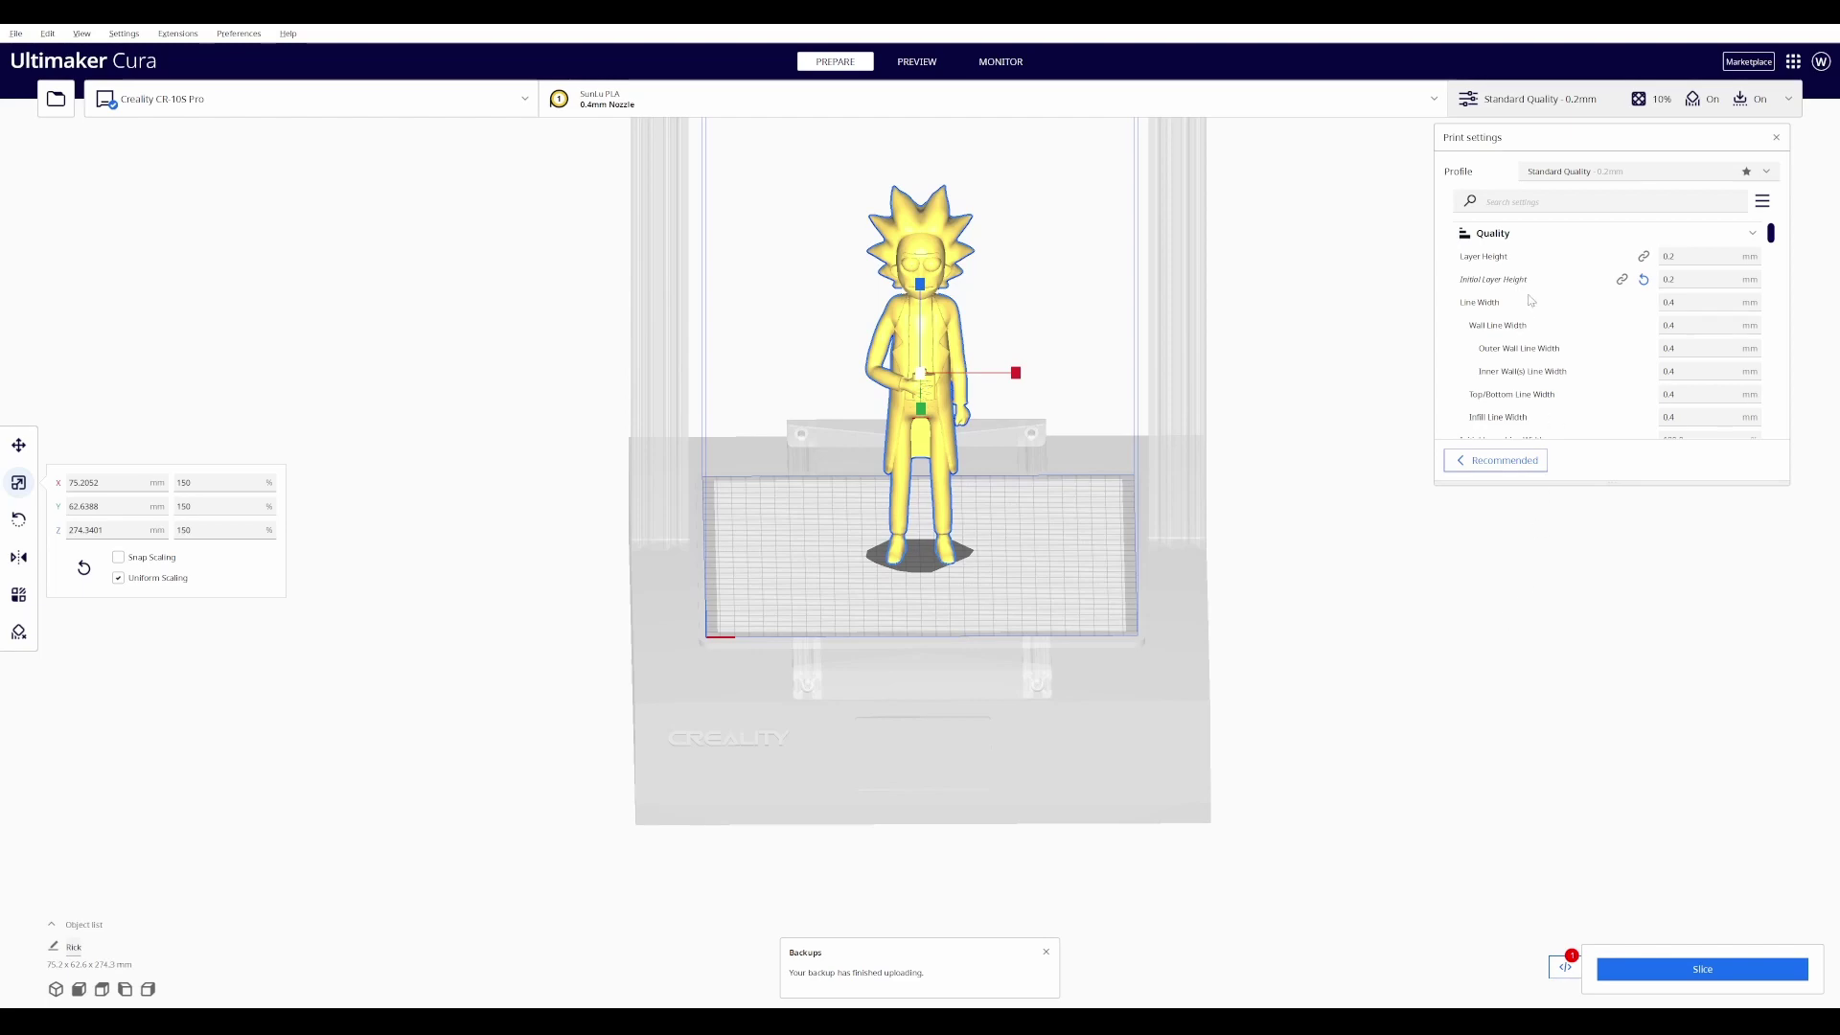
mouse_move(1530, 301)
scroll(1531, 300, "down", 2)
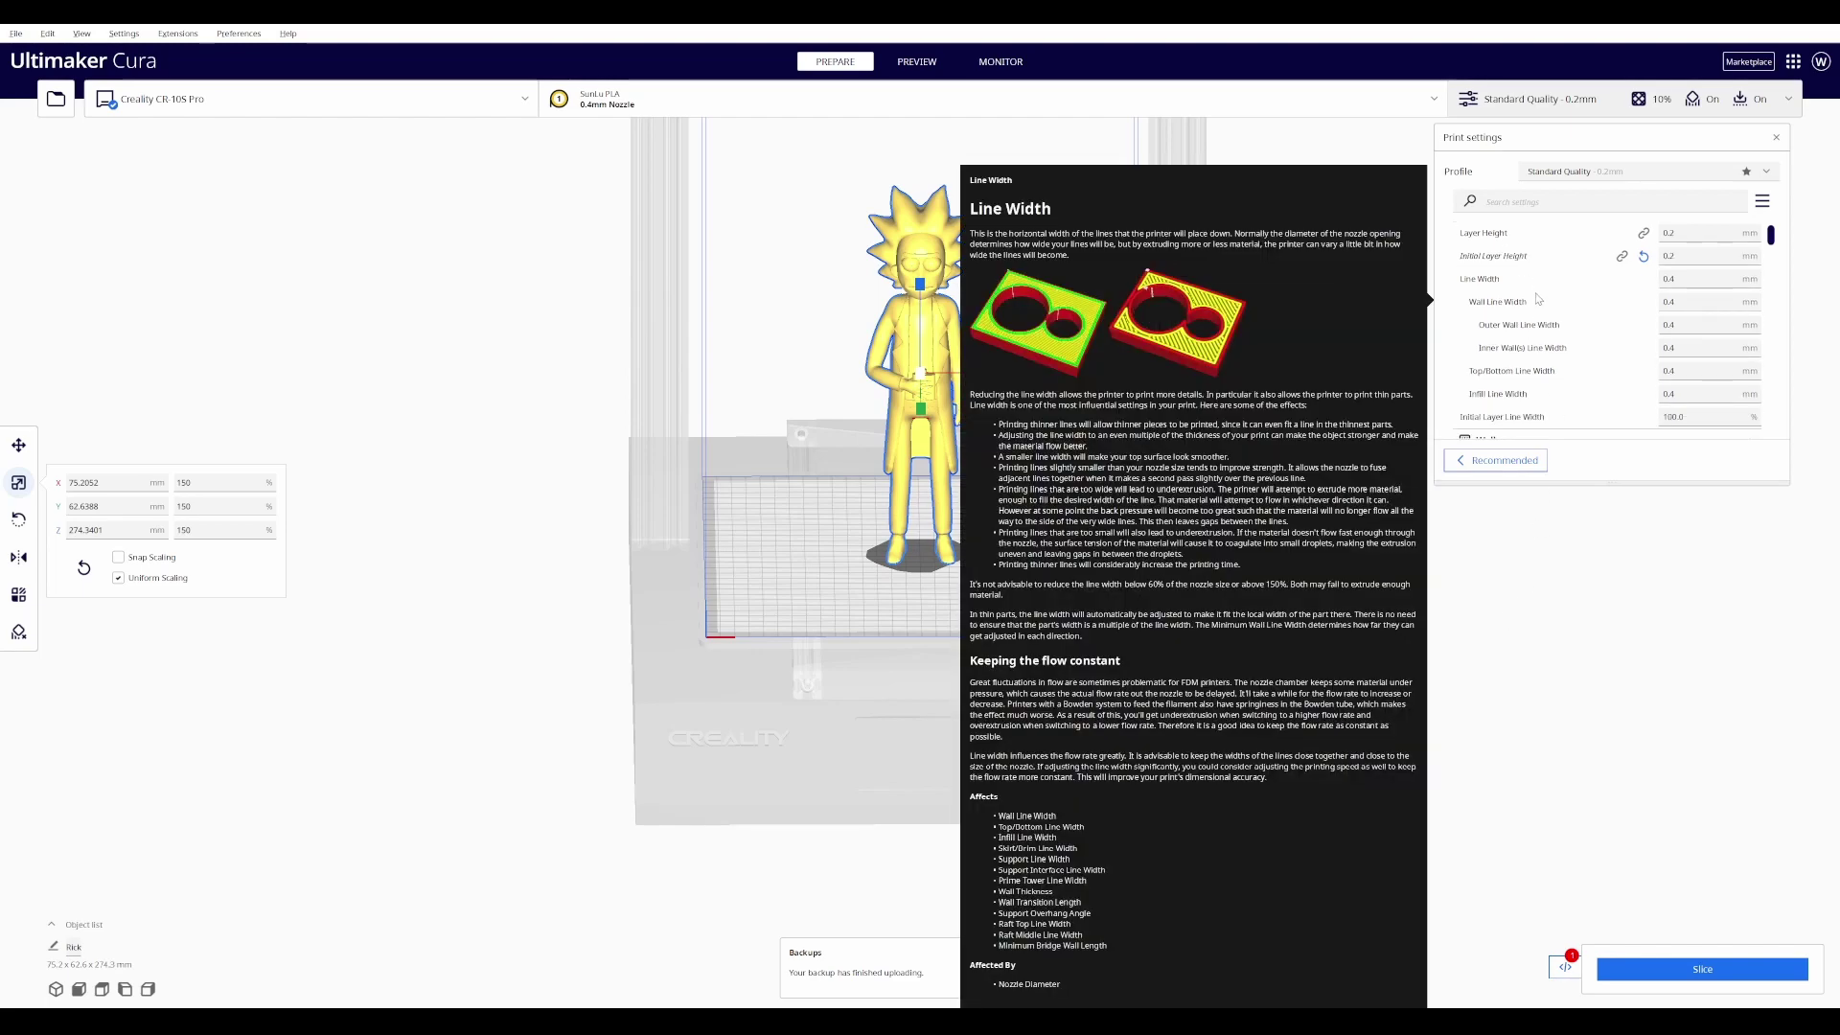
scroll(1537, 298, "up", 3)
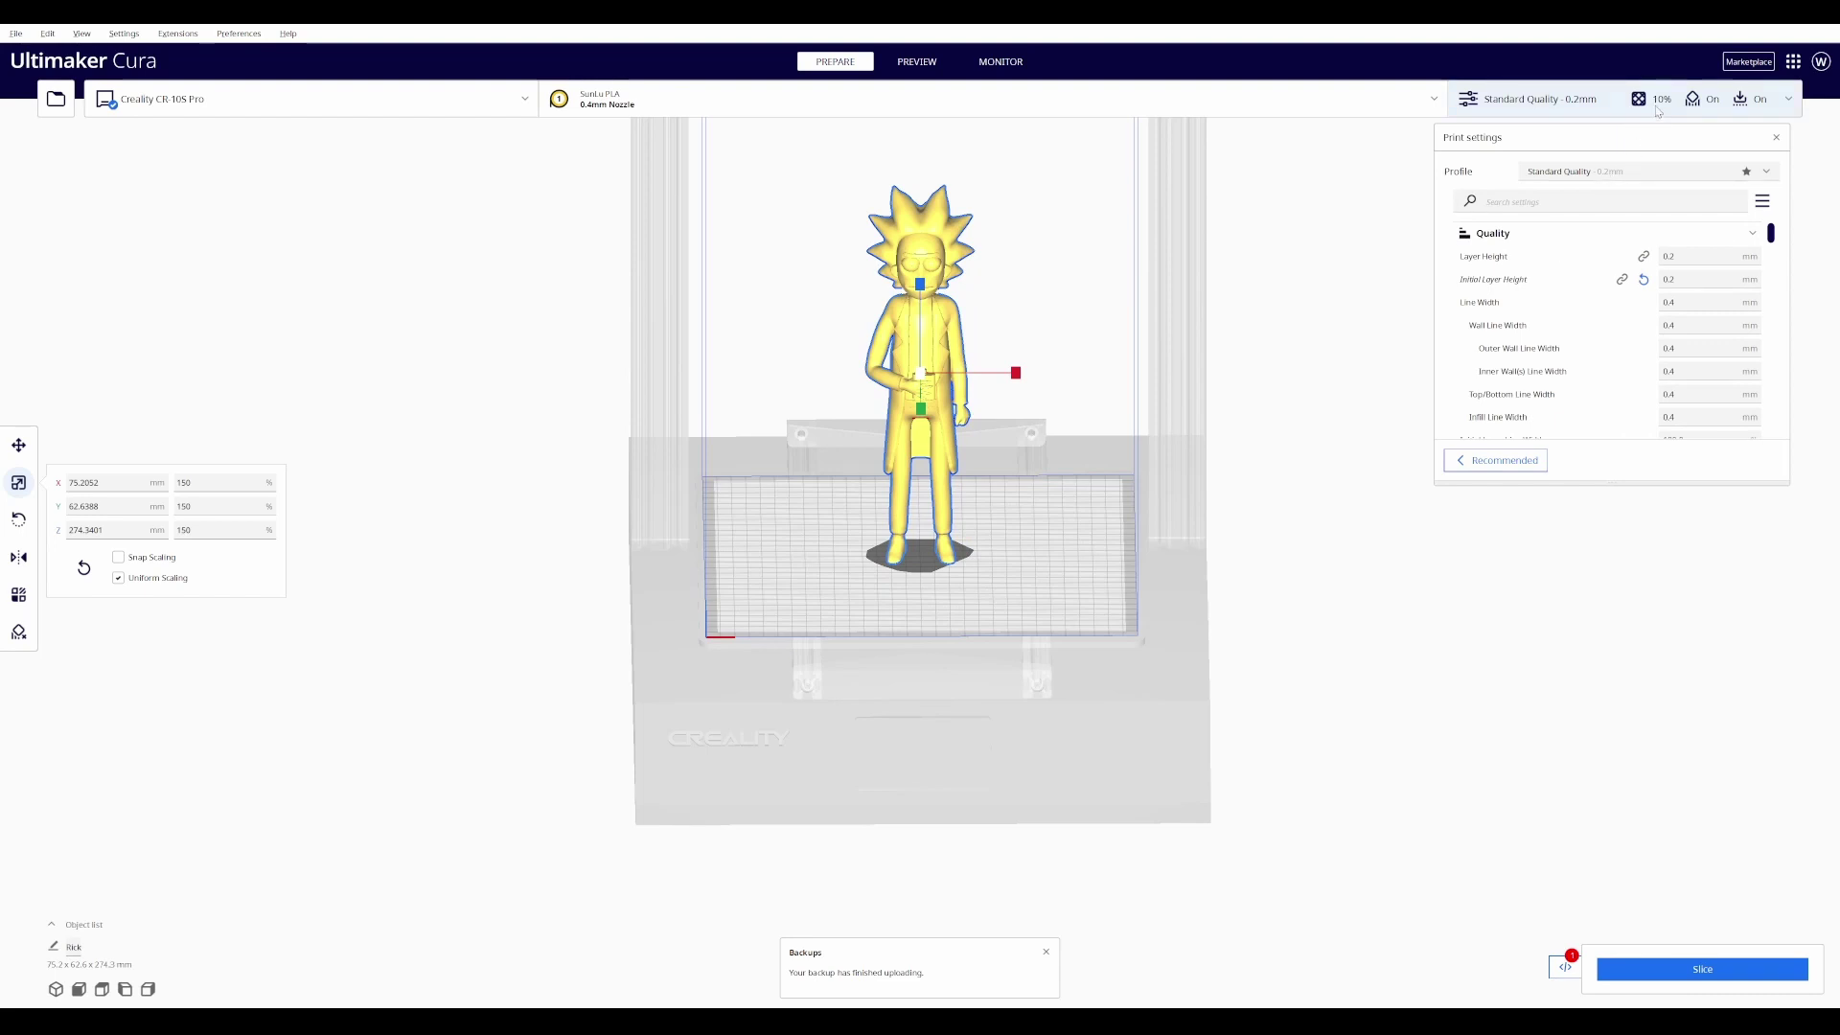
scroll(1552, 323, "down", 10)
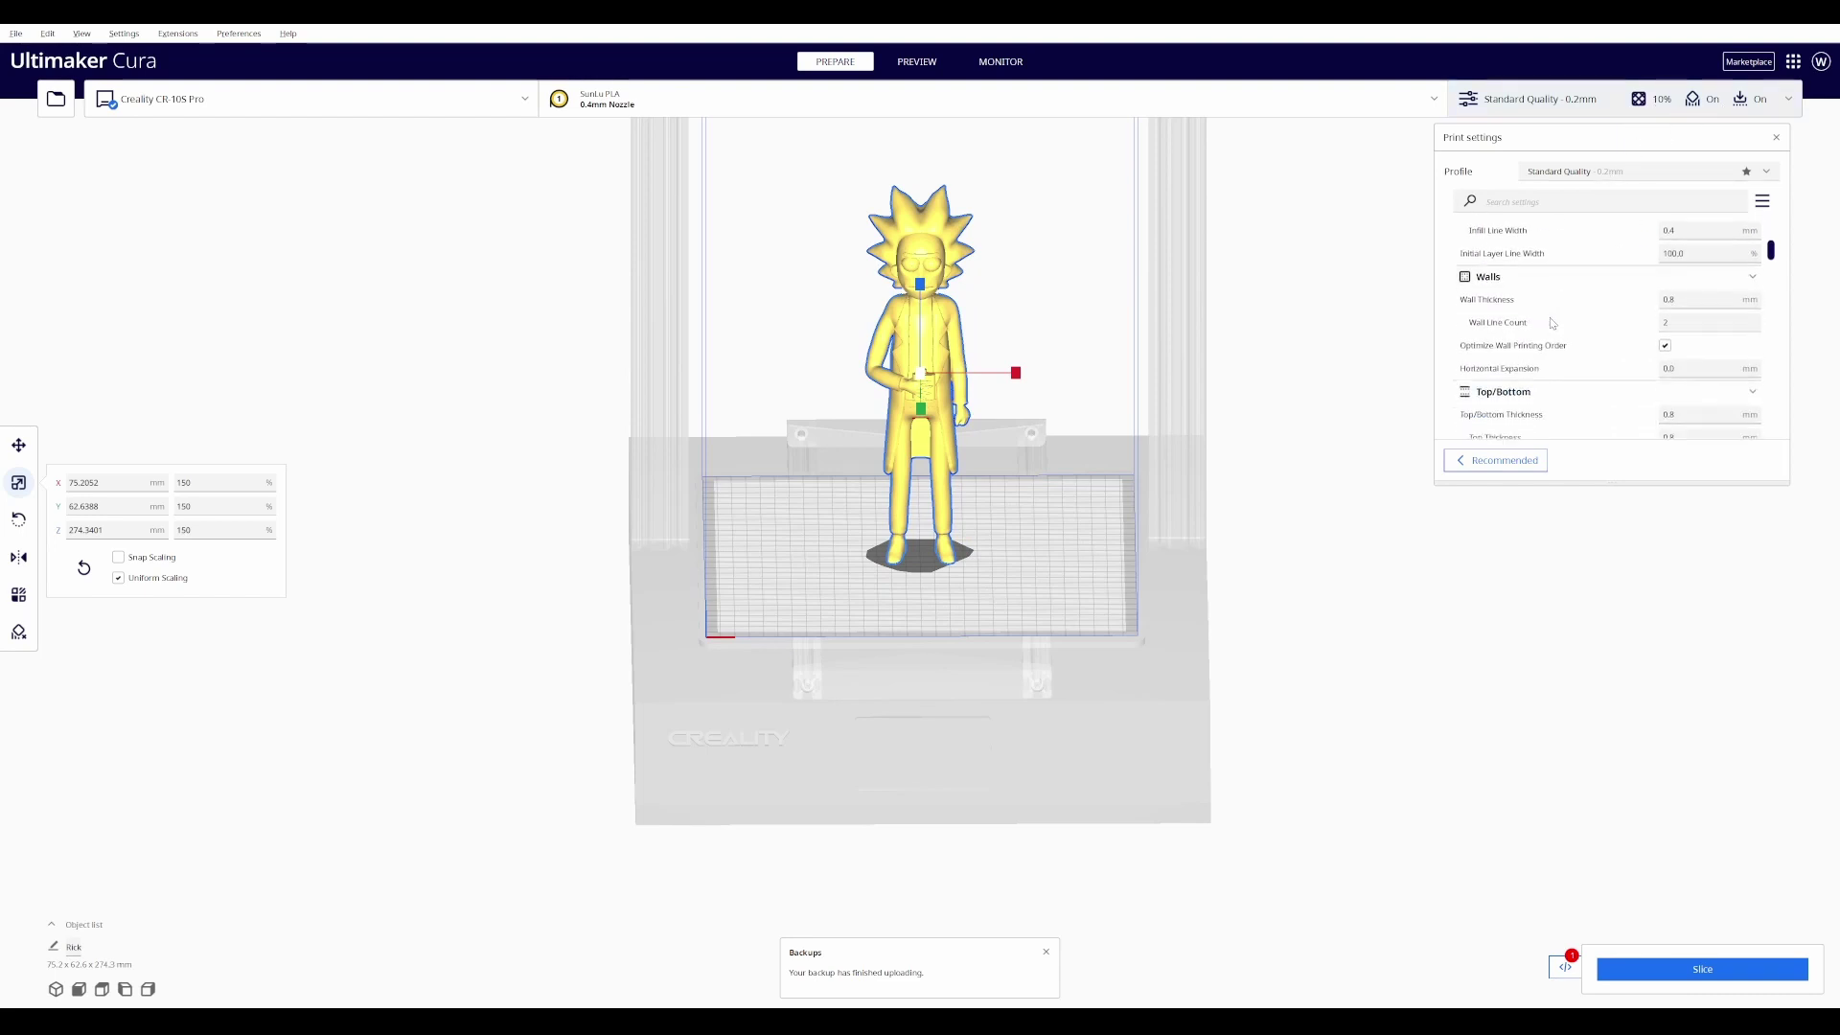
scroll(1553, 323, "down", 4)
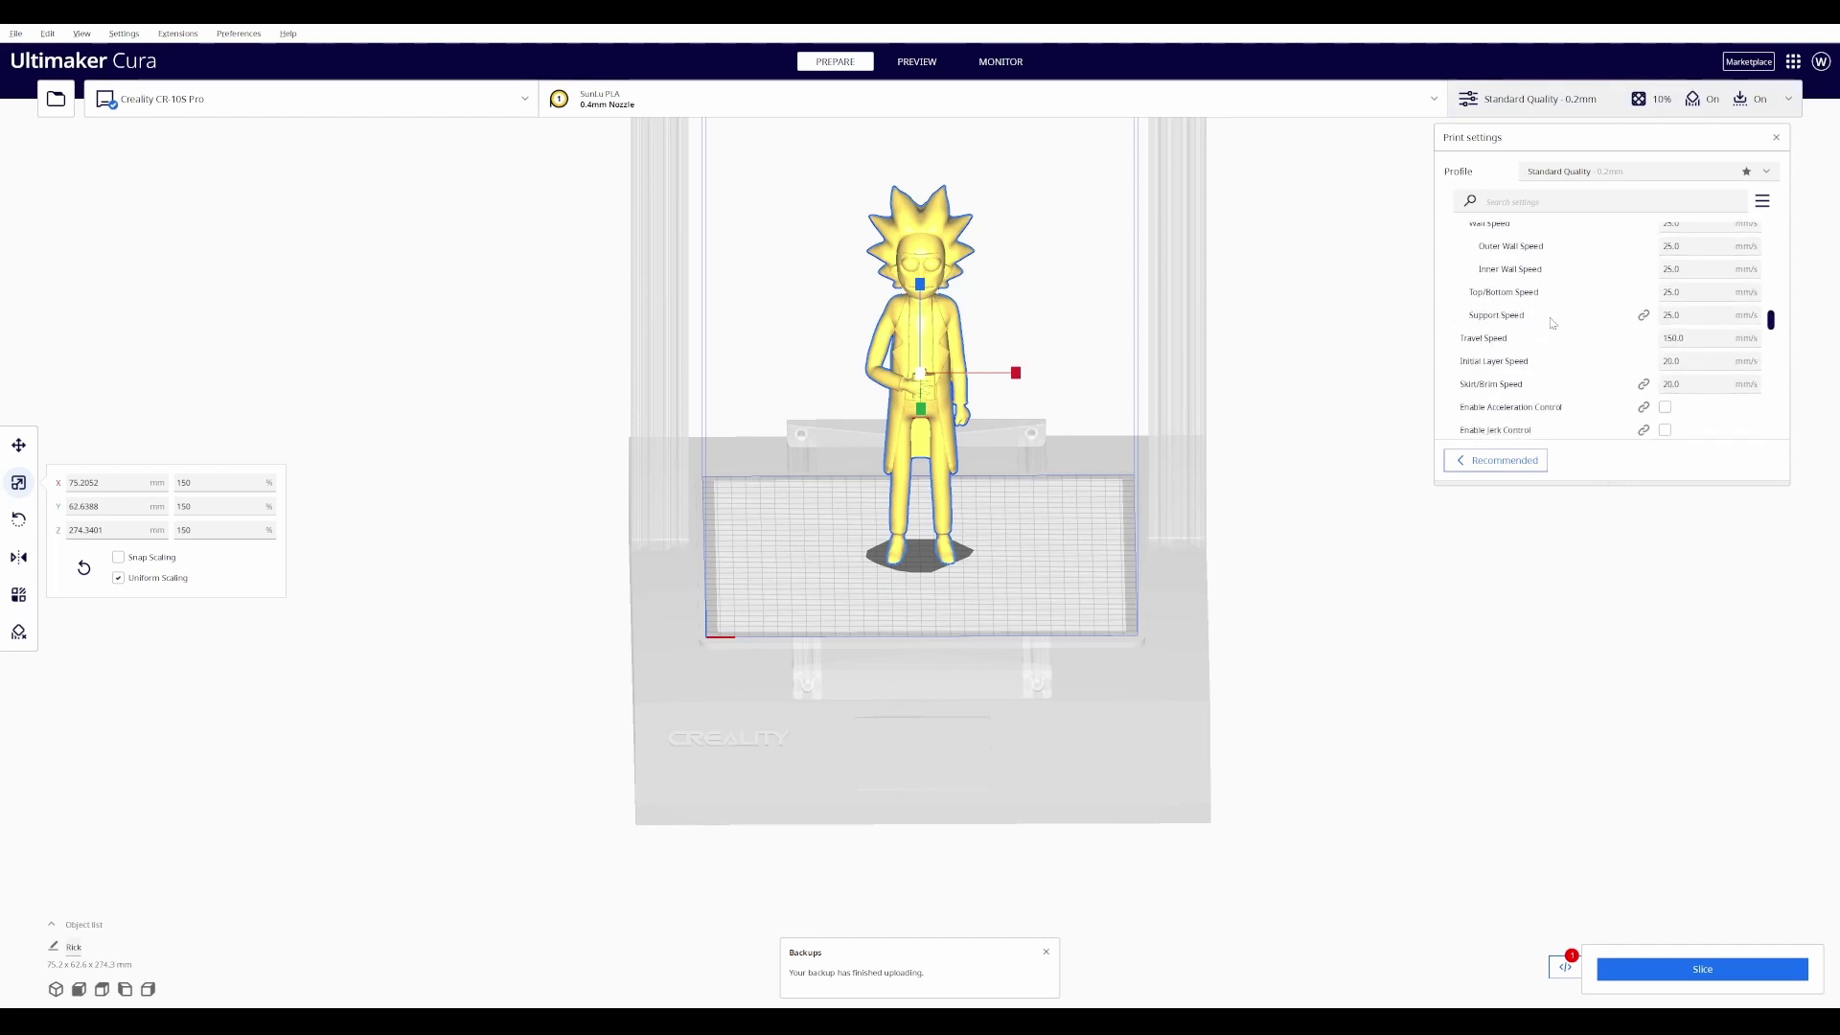
scroll(1552, 323, "up", 2)
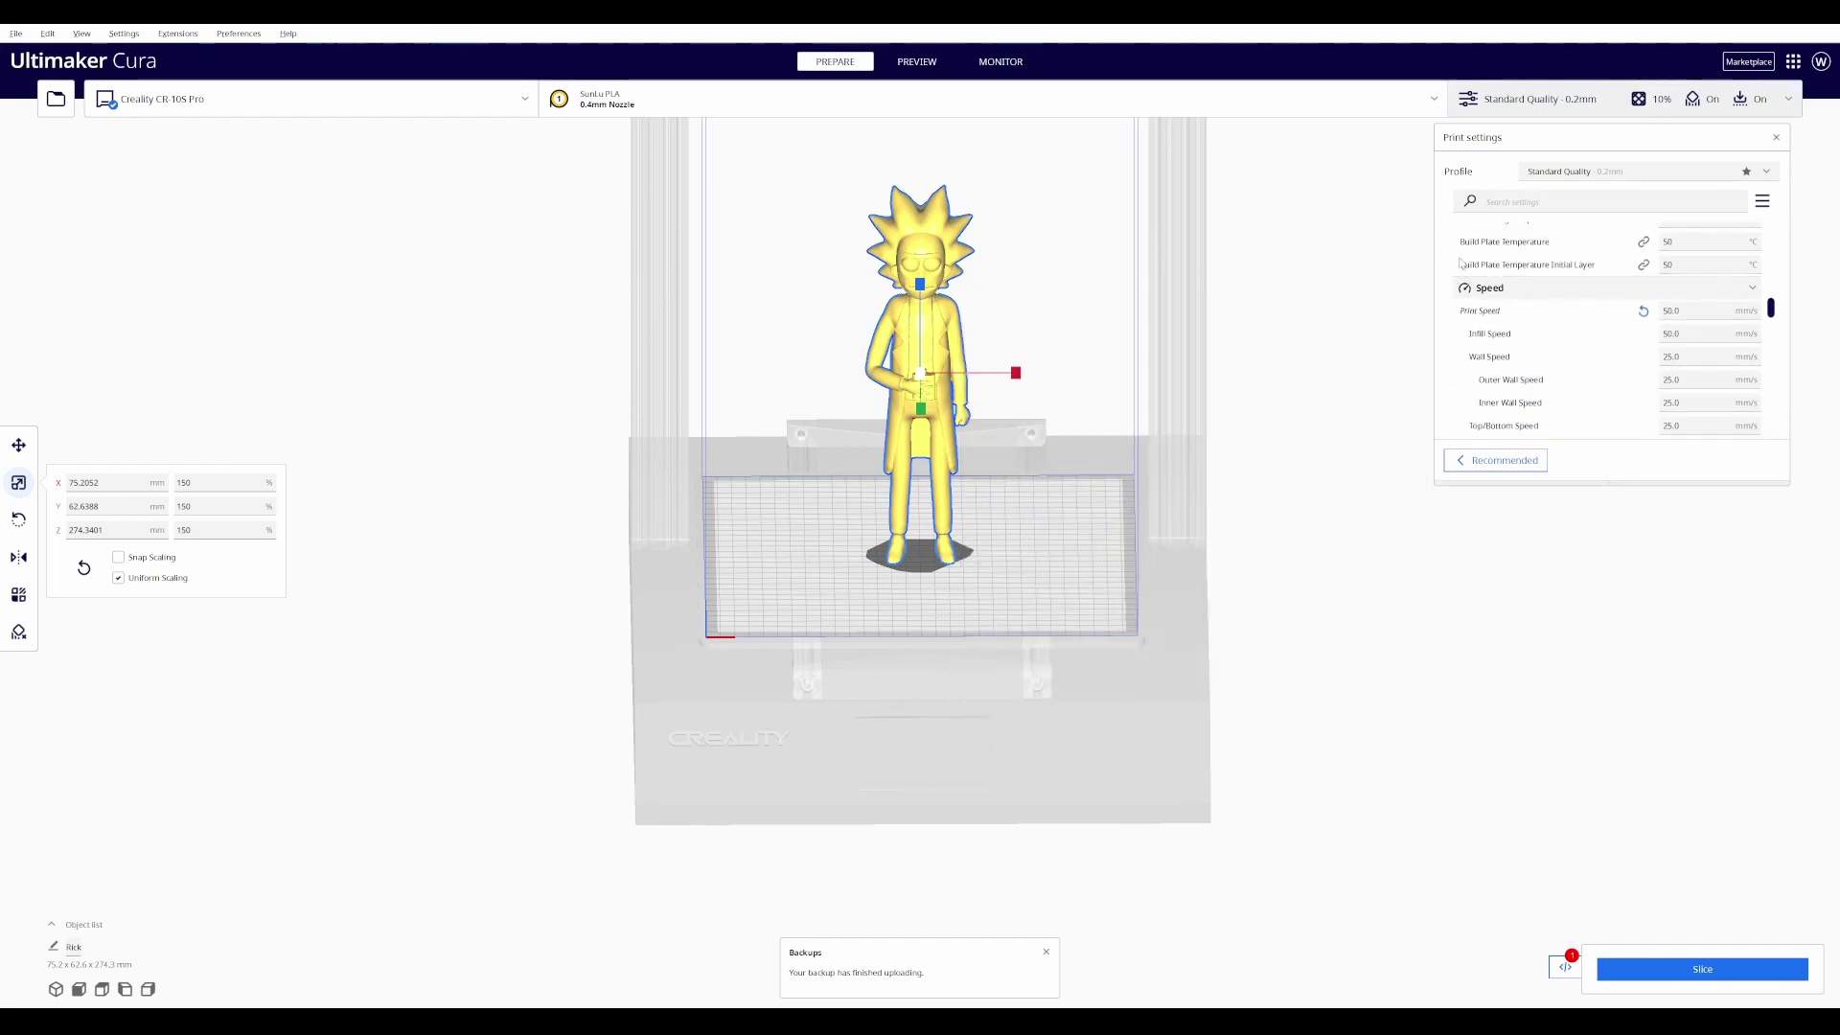
Step: Review the Quality through Travel settings, including 2.0 mm retraction at 55.0 mm/s, and start slicing
mouse_move(1472, 276)
scroll(1591, 395, "up", 3)
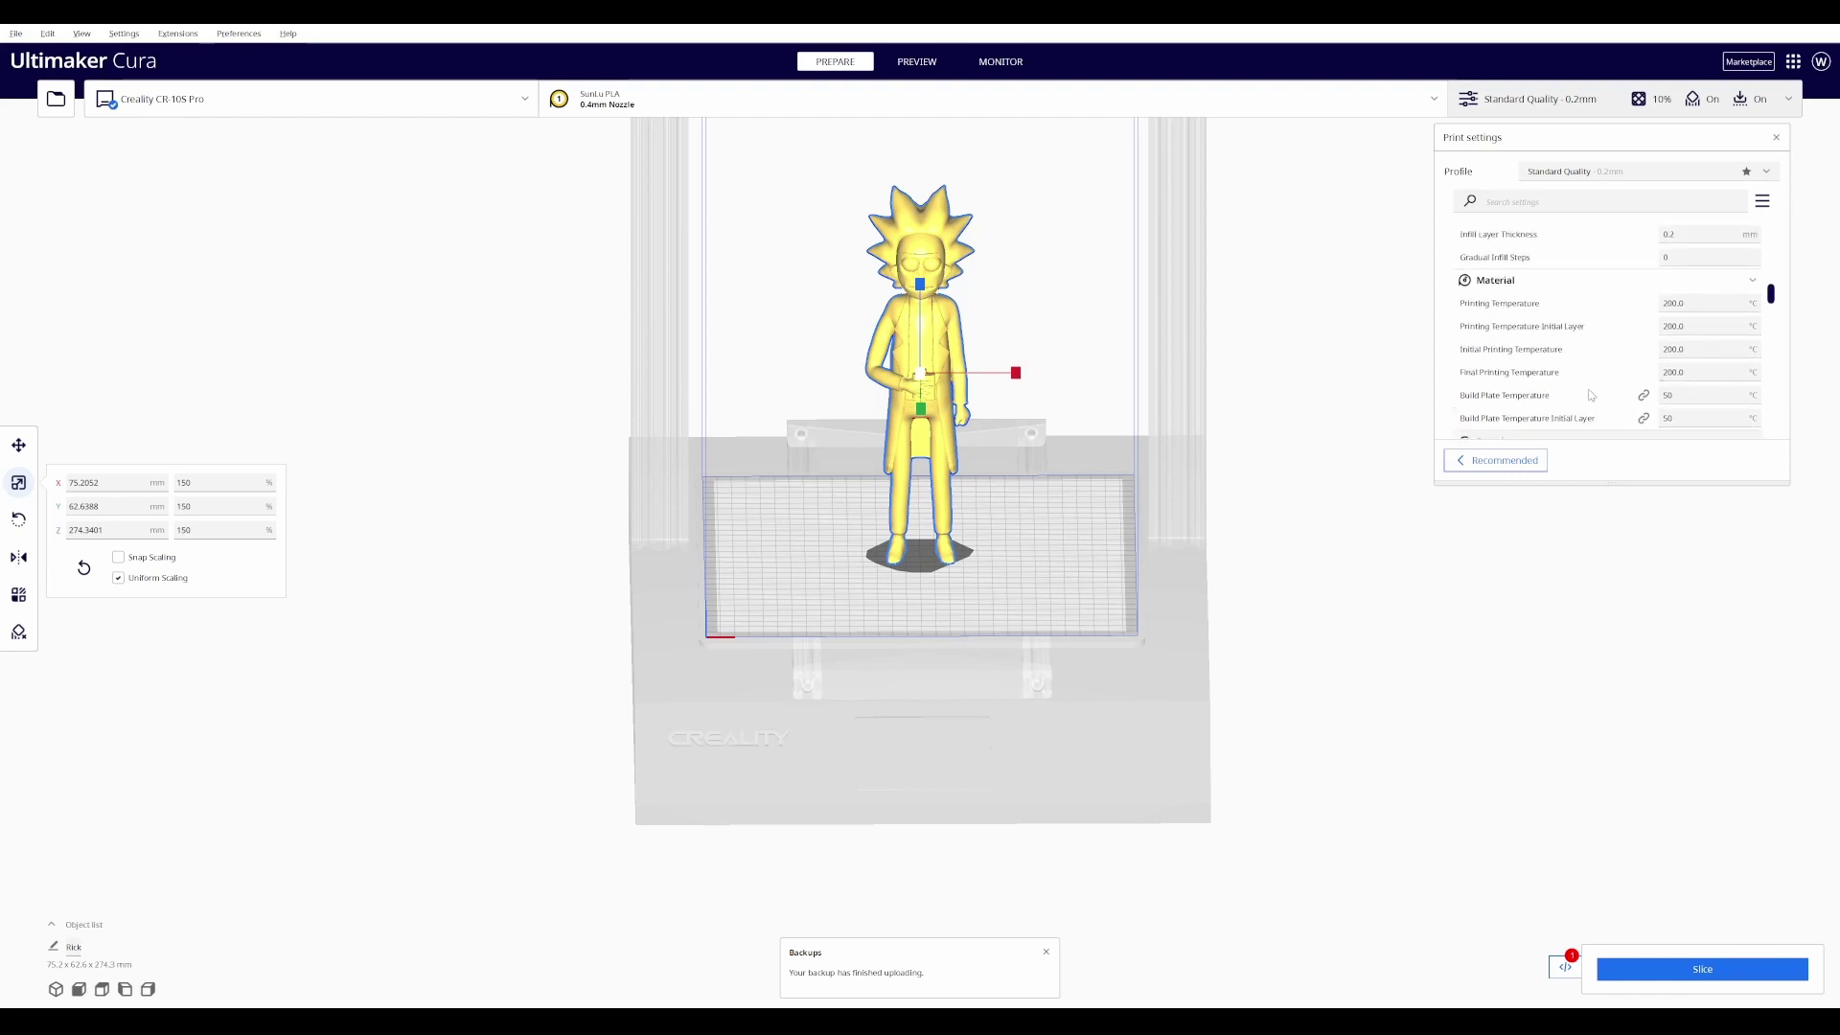
scroll(1591, 395, "up", 5)
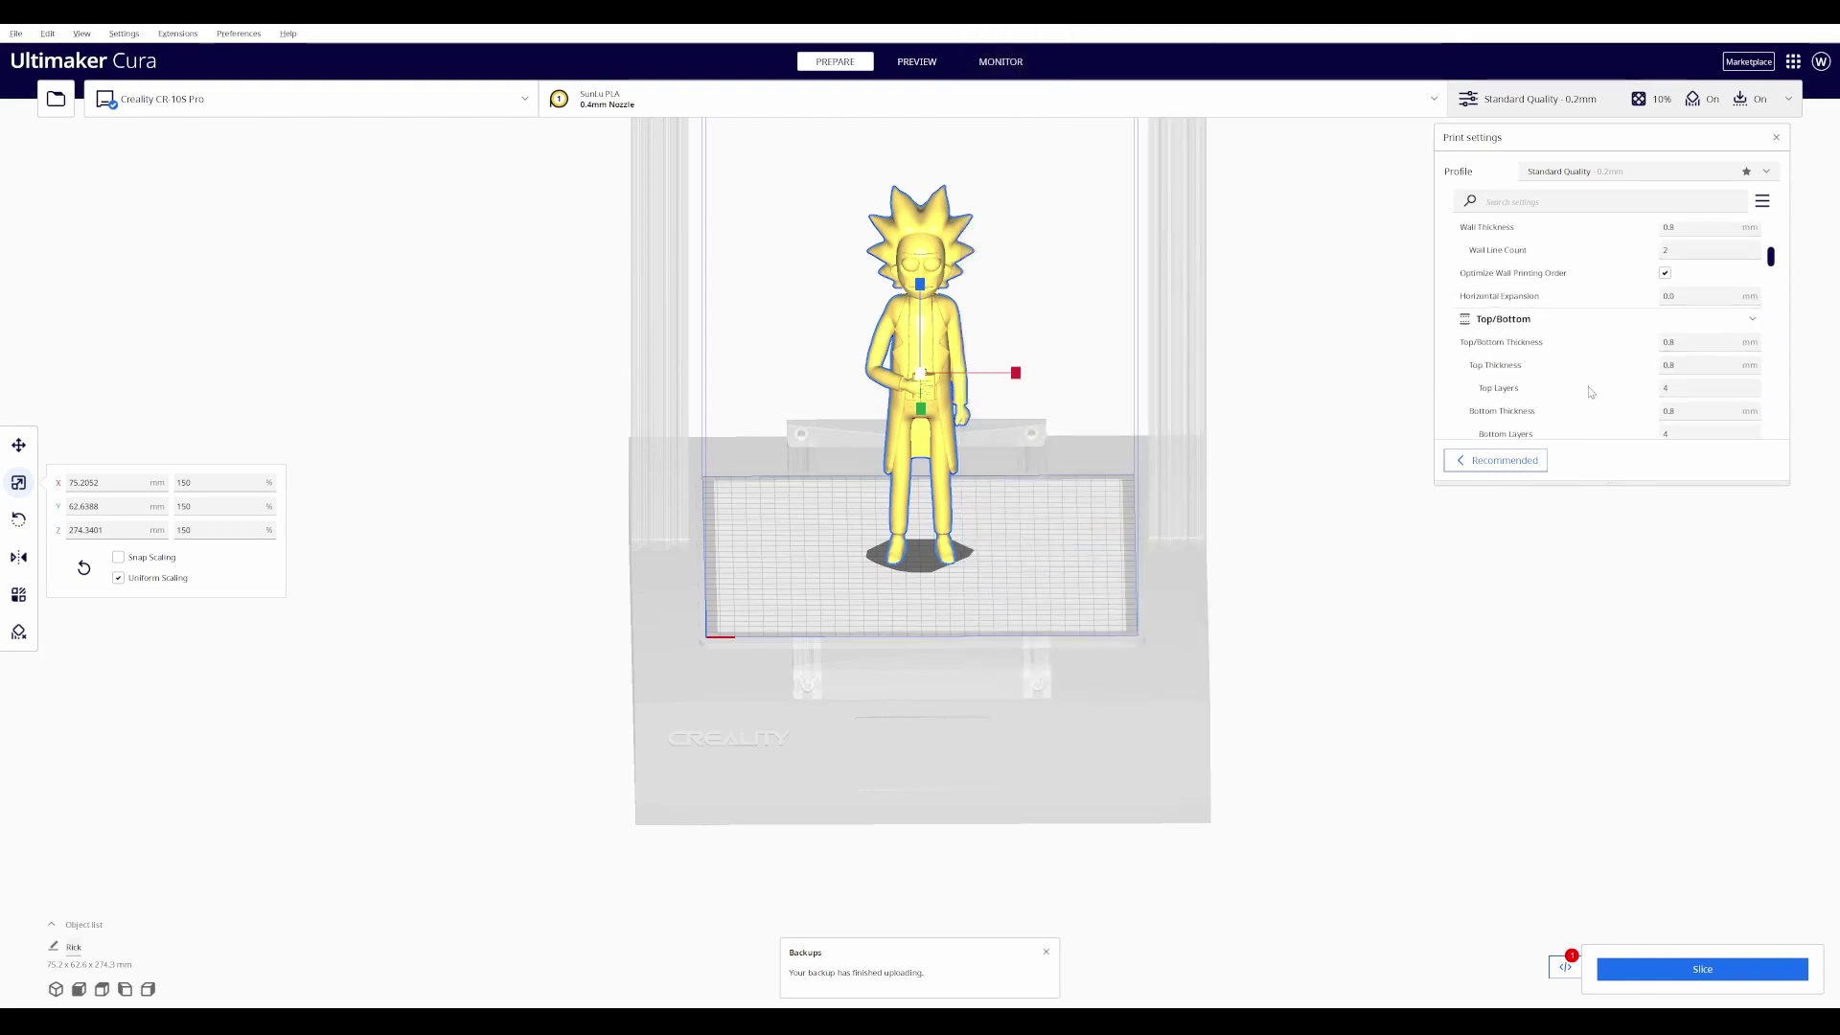
scroll(1590, 391, "up", 4)
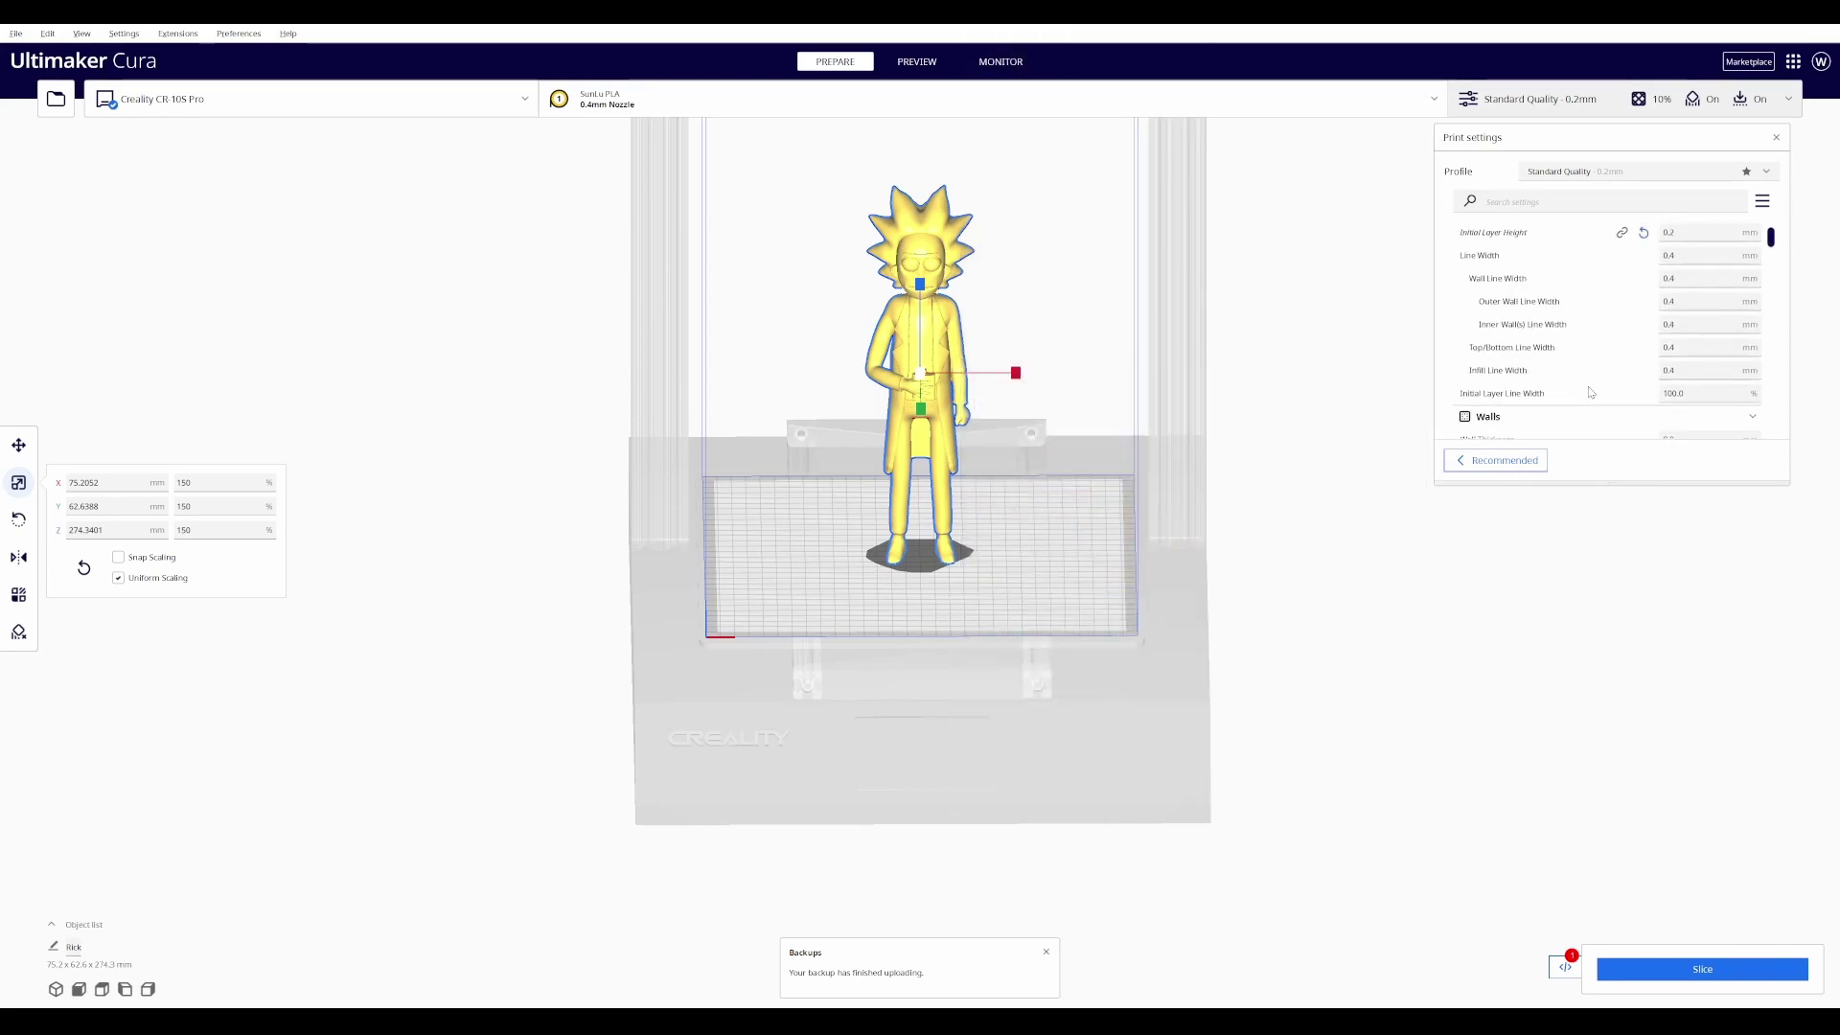
scroll(1591, 392, "up", 2)
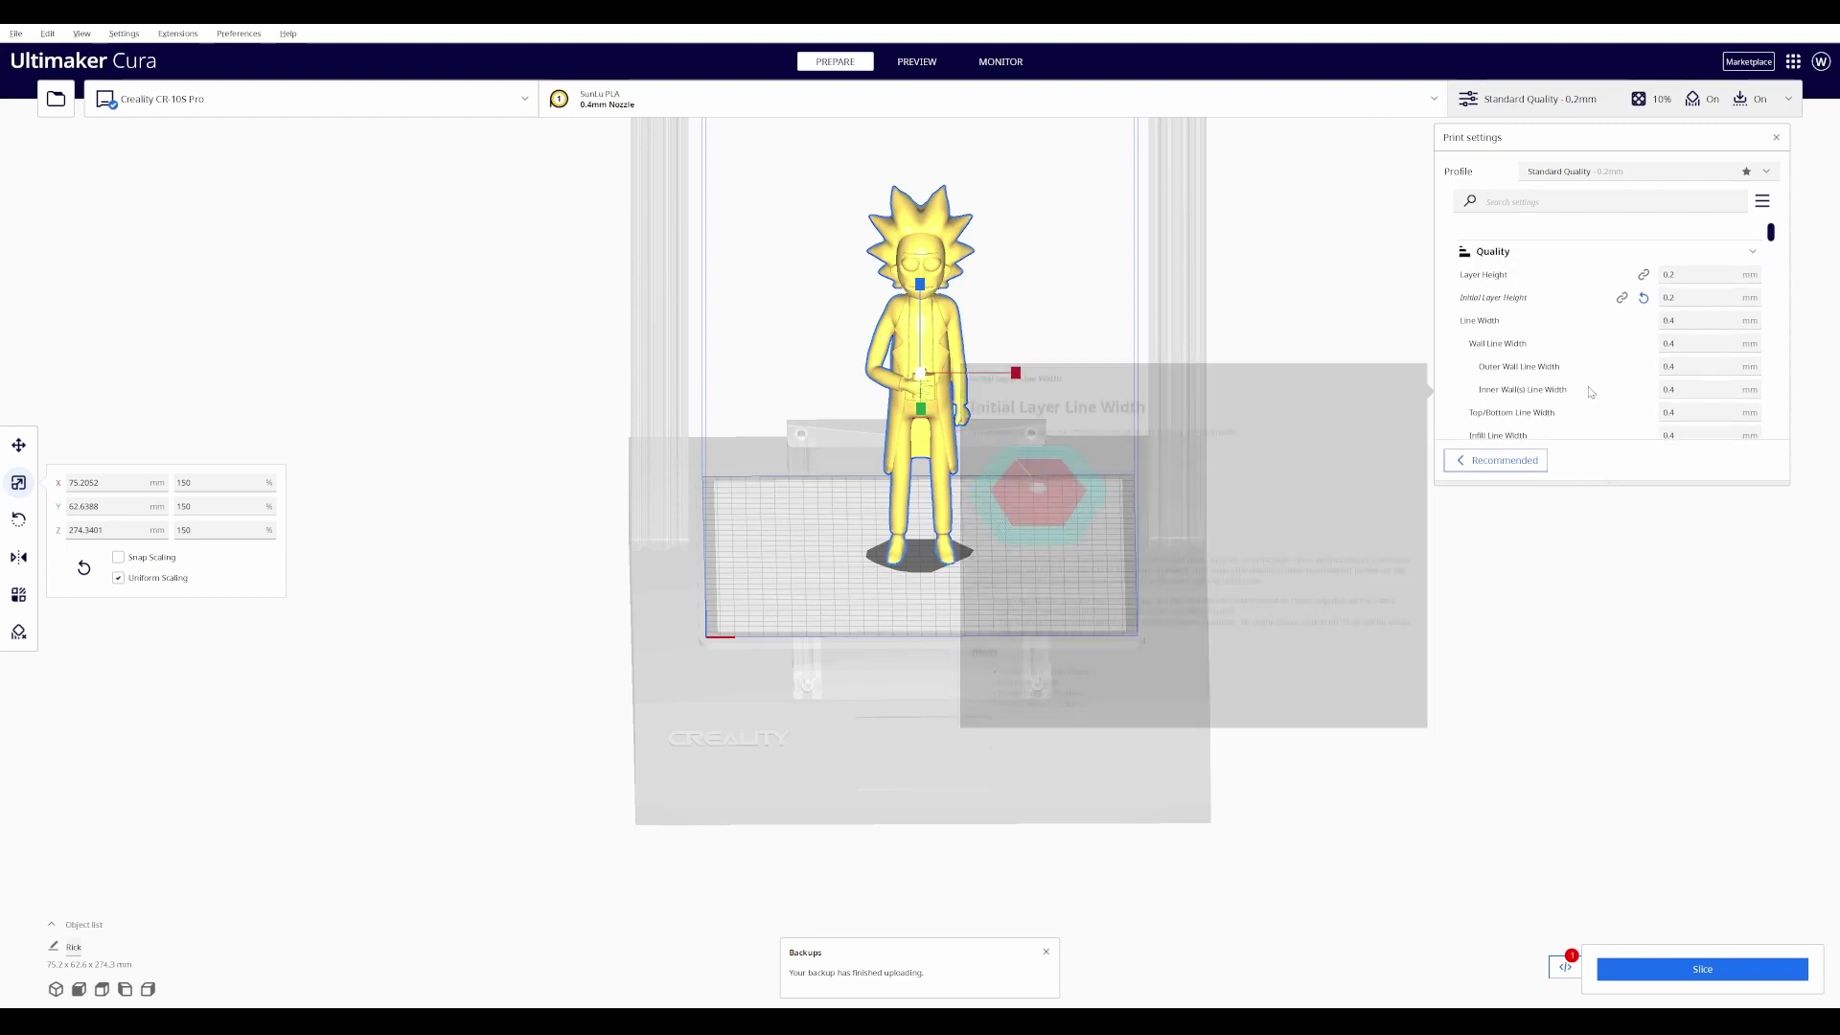
scroll(1589, 392, "down", 6)
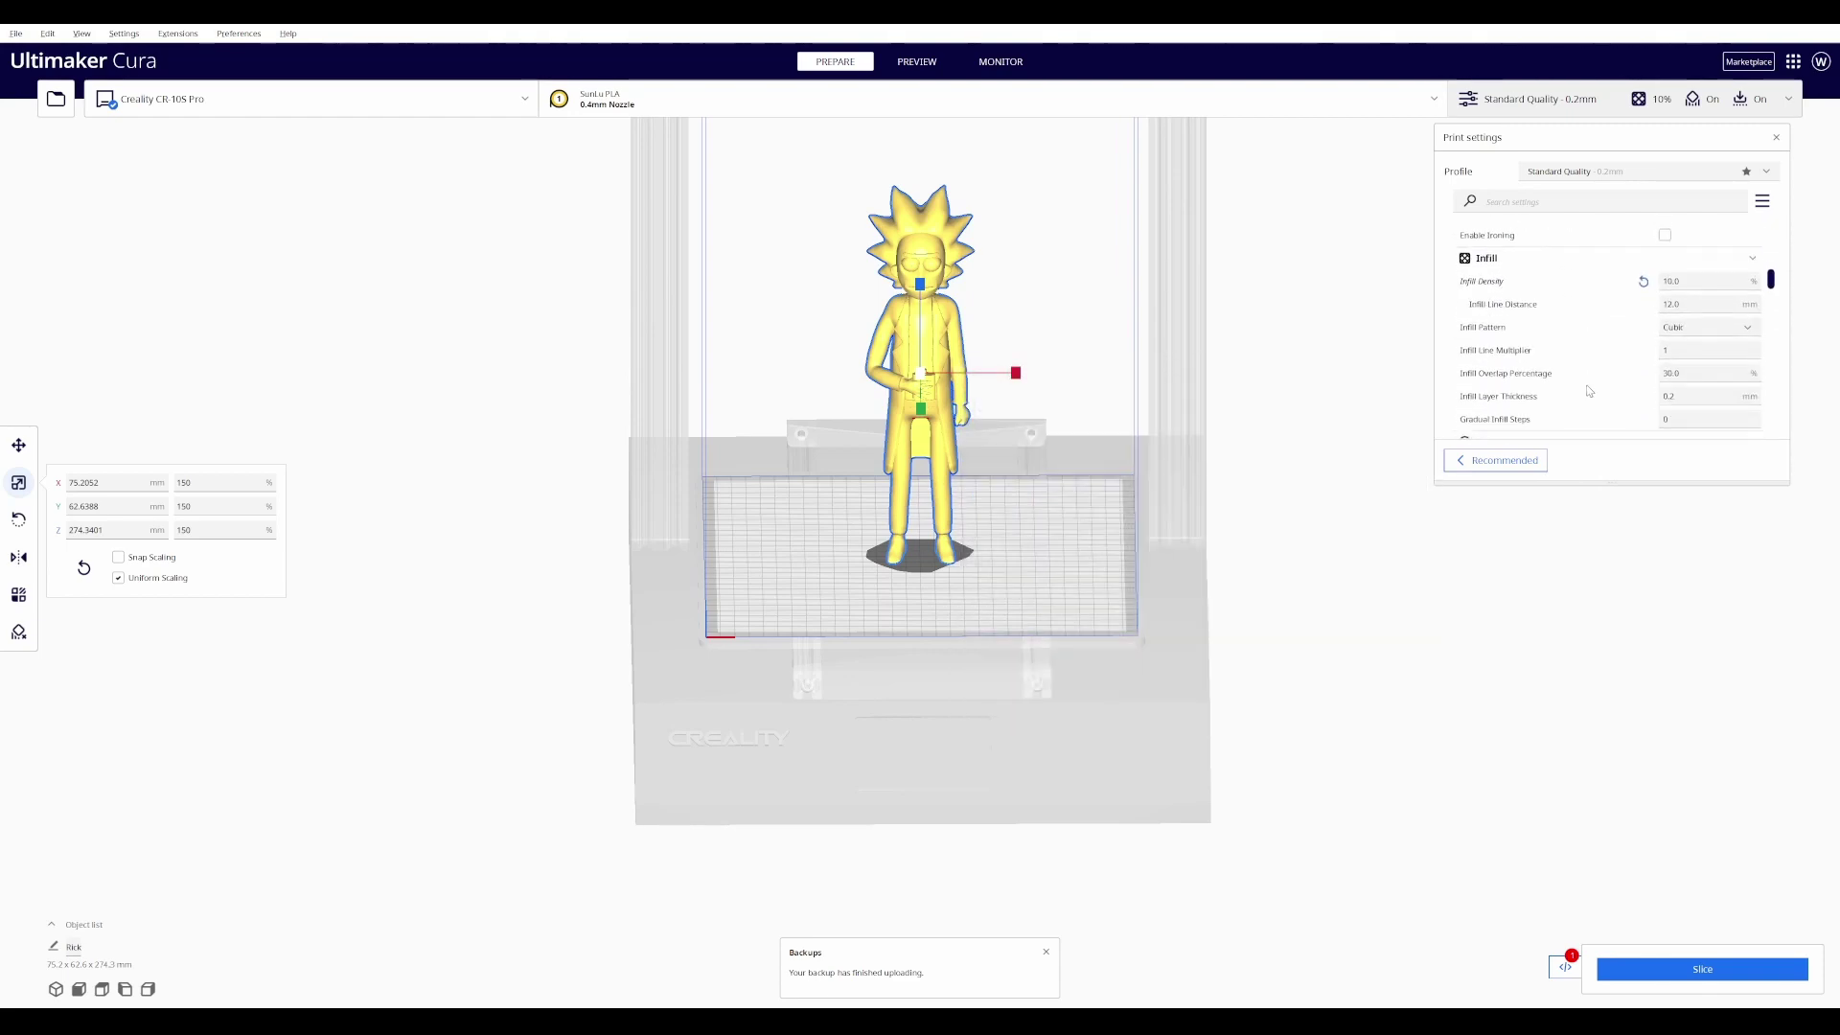
scroll(1589, 391, "down", 4)
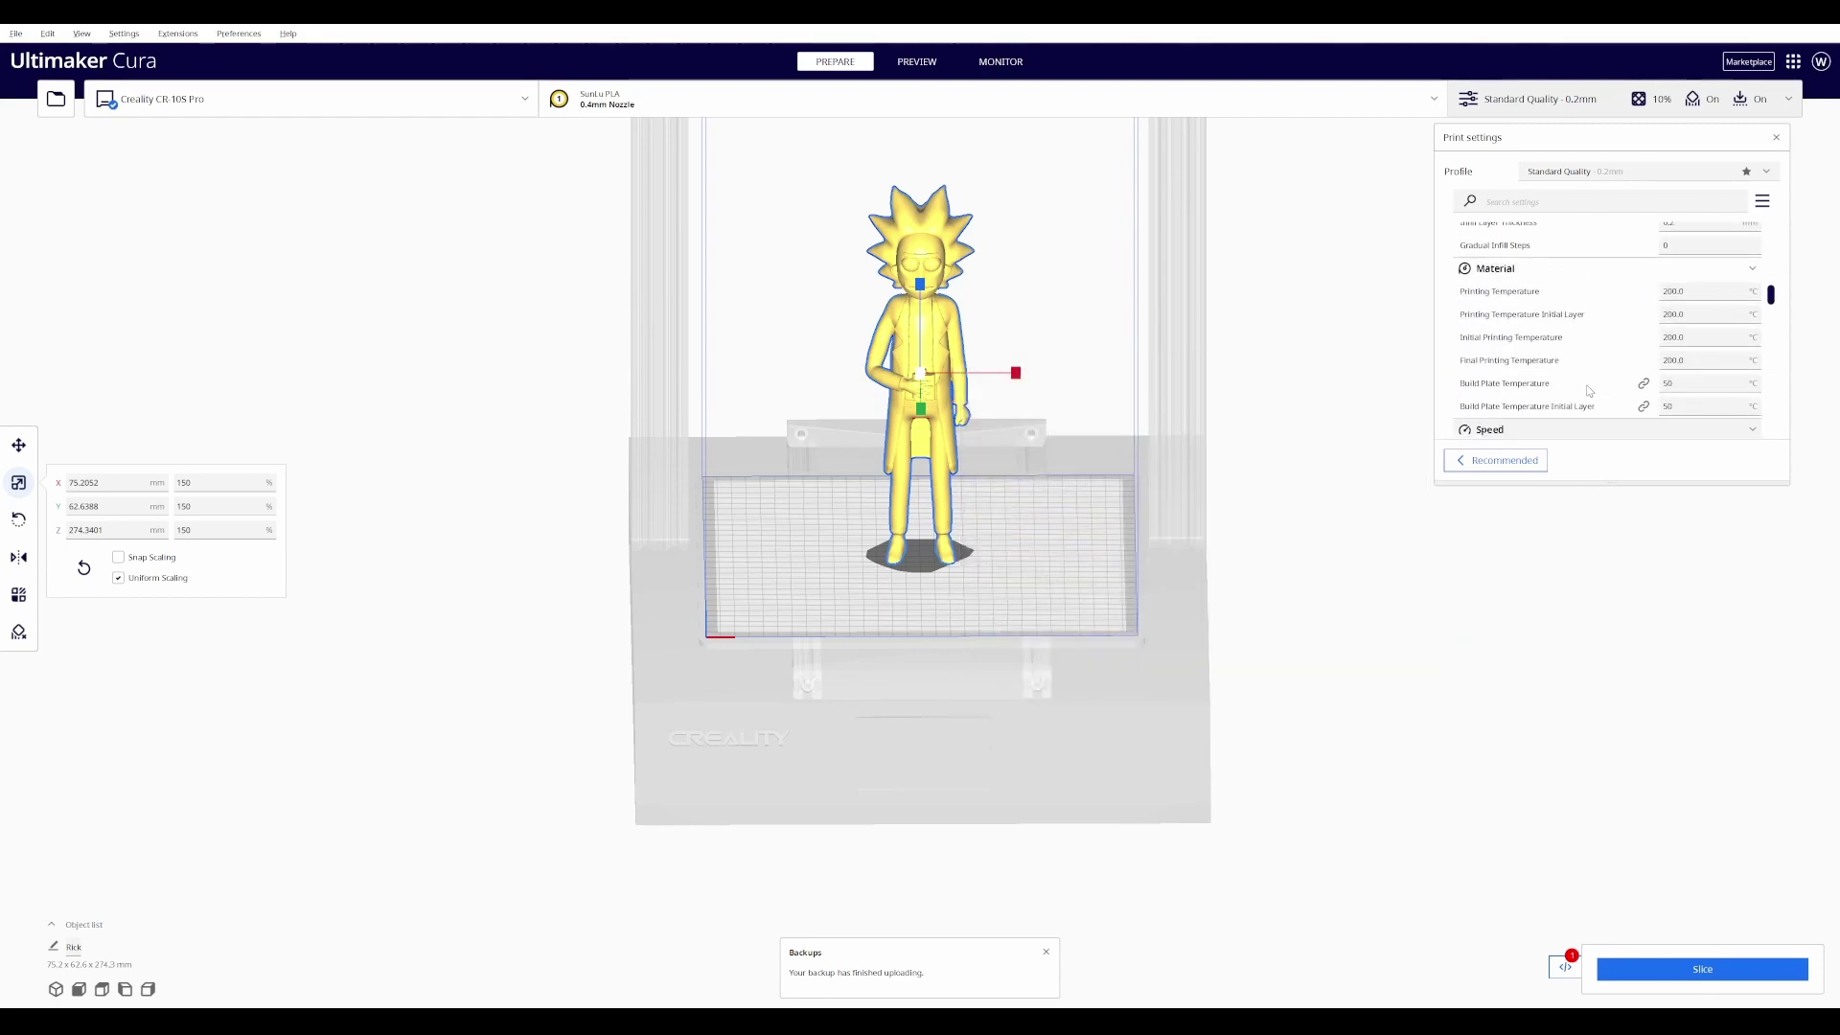
scroll(1590, 388, "down", 2)
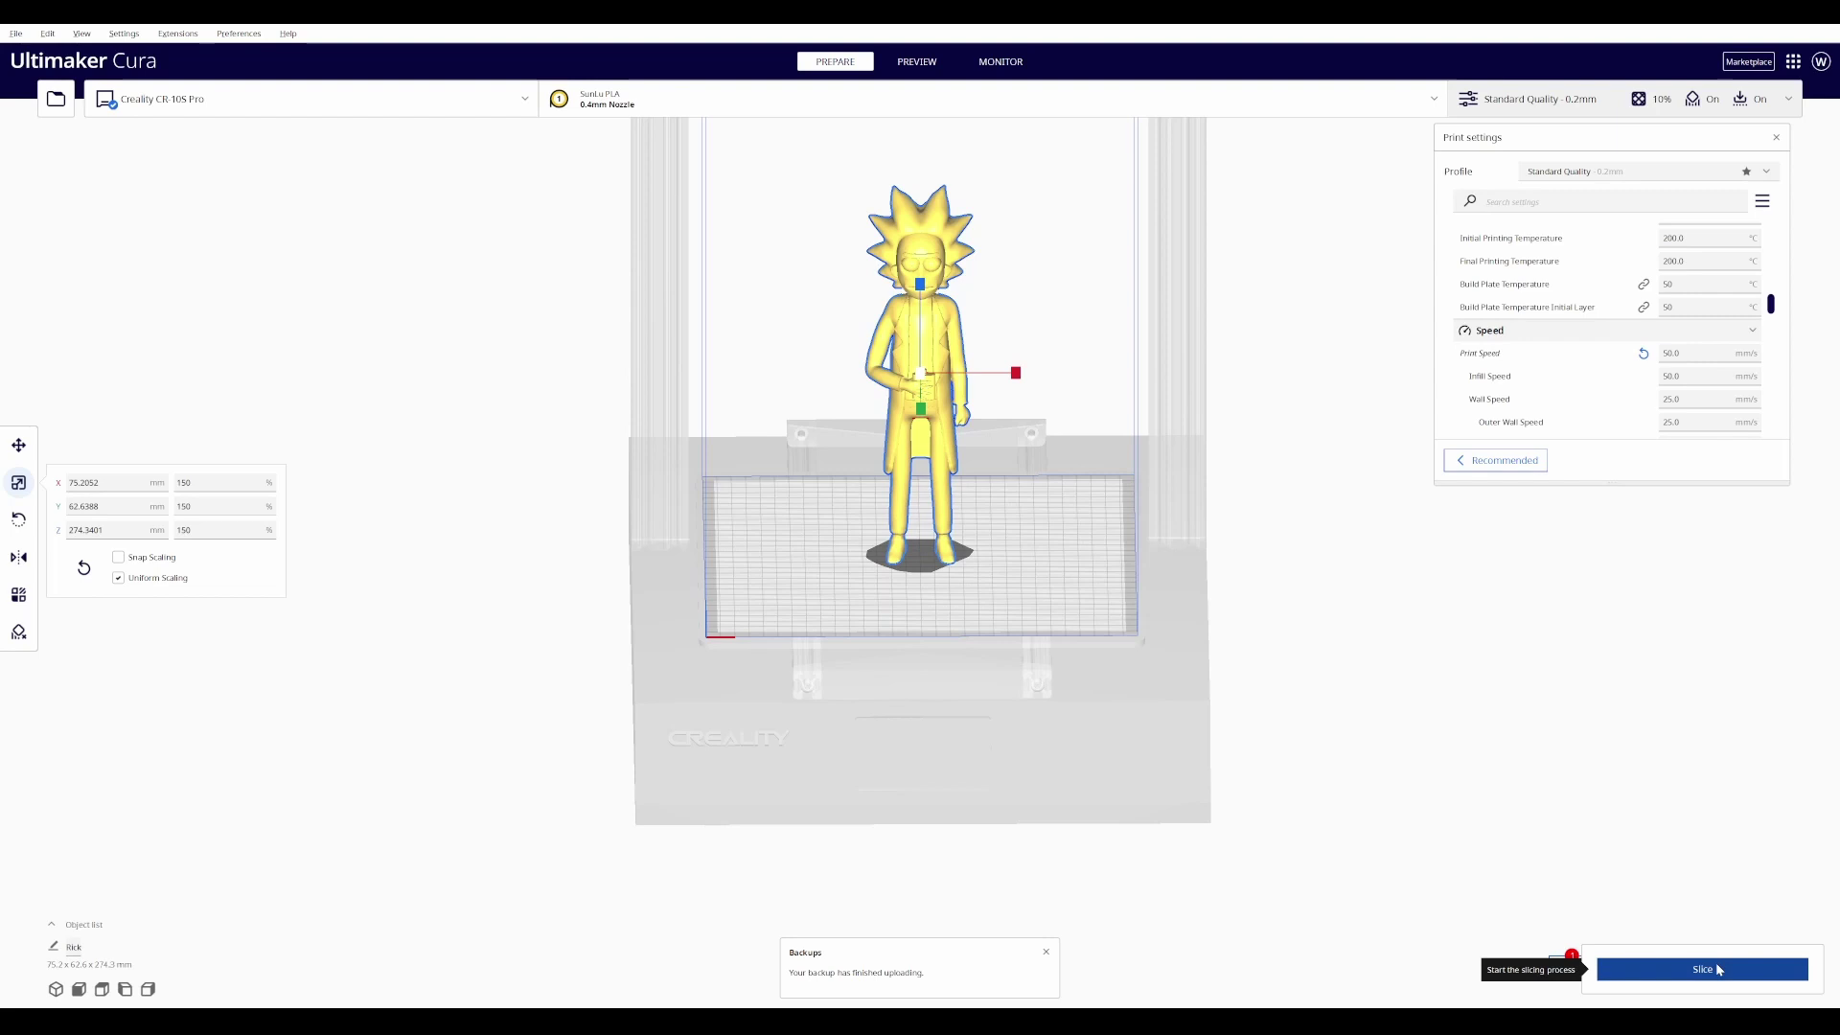
scroll(1587, 368, "down", 5)
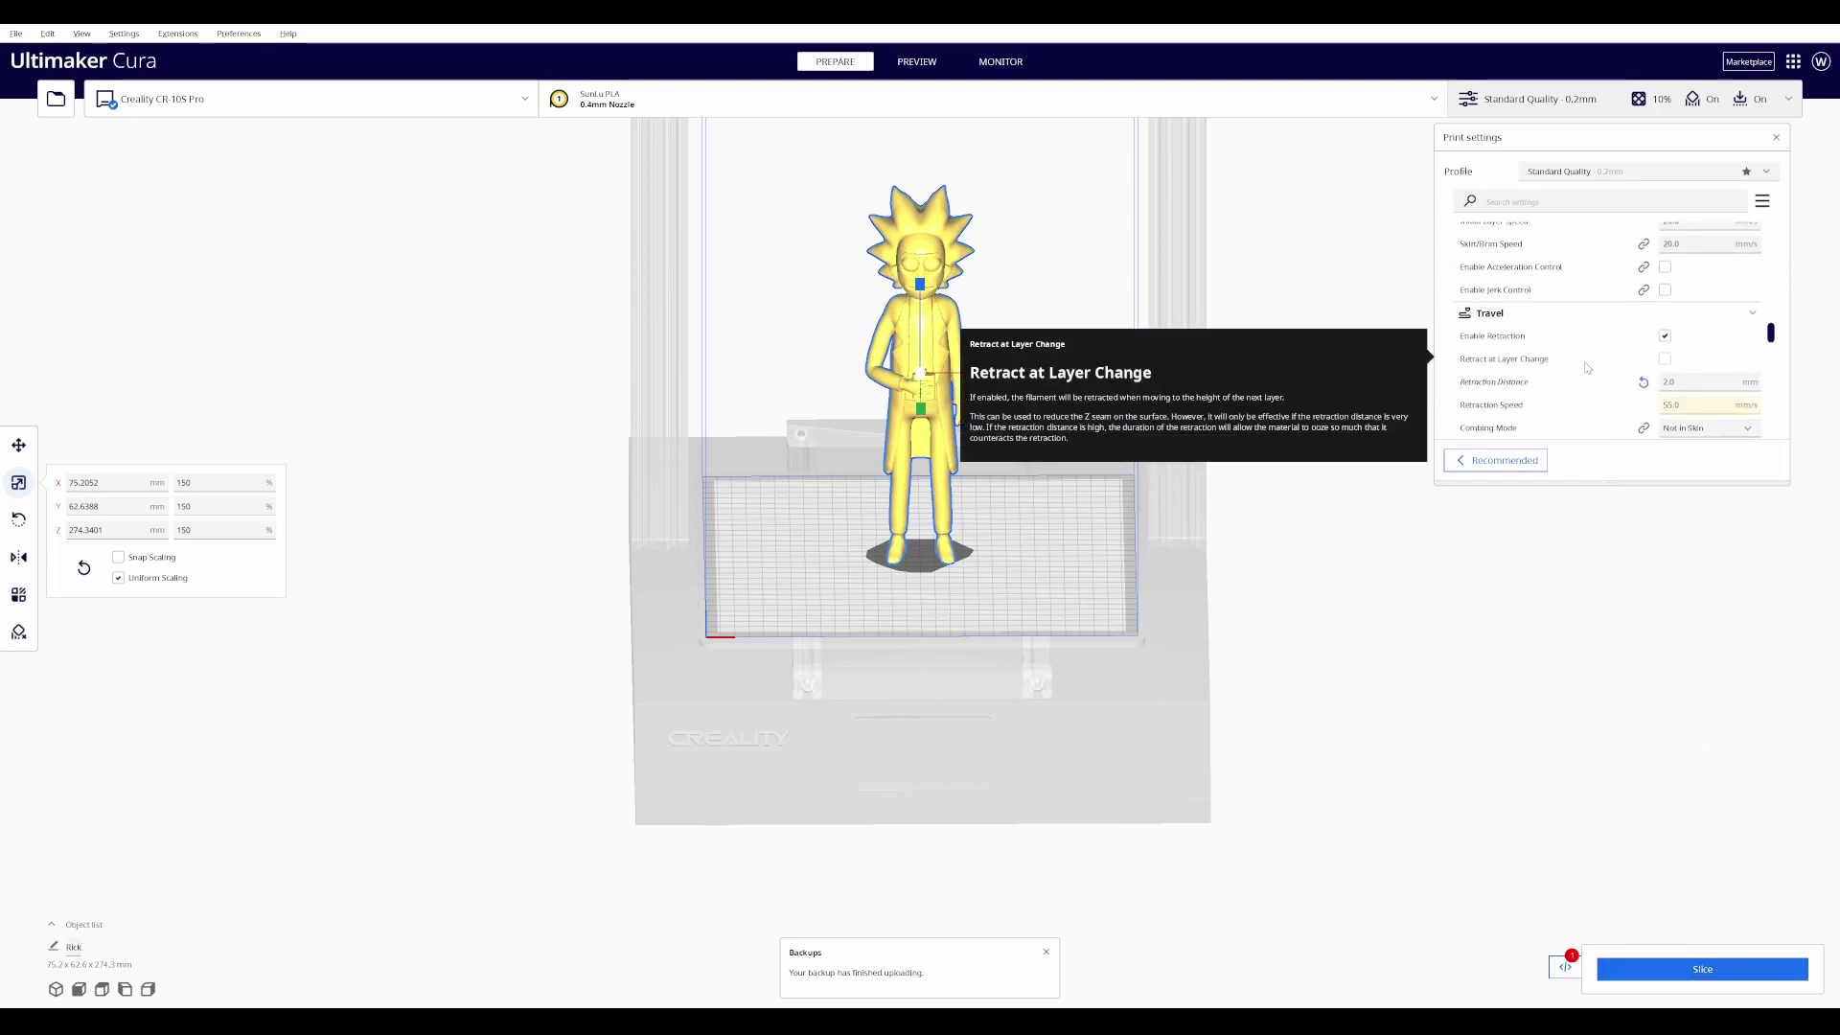
left_click(1750, 978)
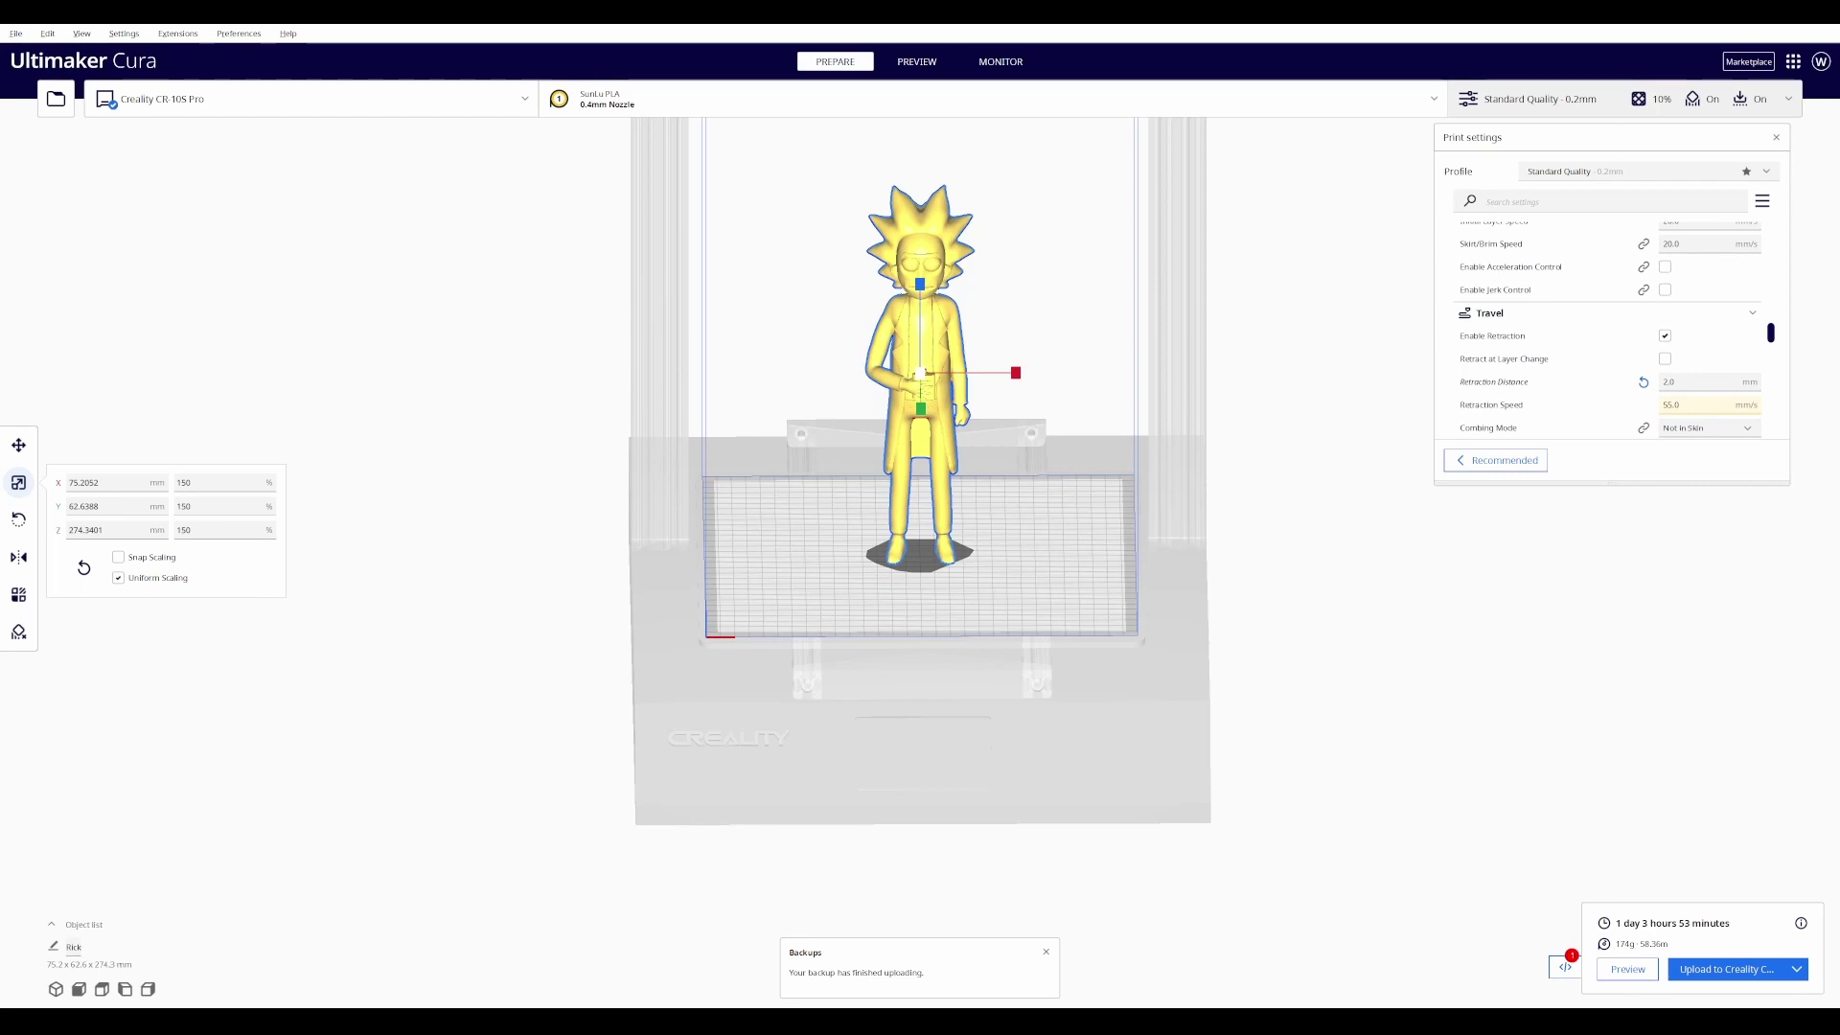
Step: Deselect the Rick figure once the 1 day 3 hours 53 minutes estimate appears
left_click(1556, 587)
Step: Change Print Speed to 300 mm/s and commit the new value
scroll(1524, 353, "down", 4)
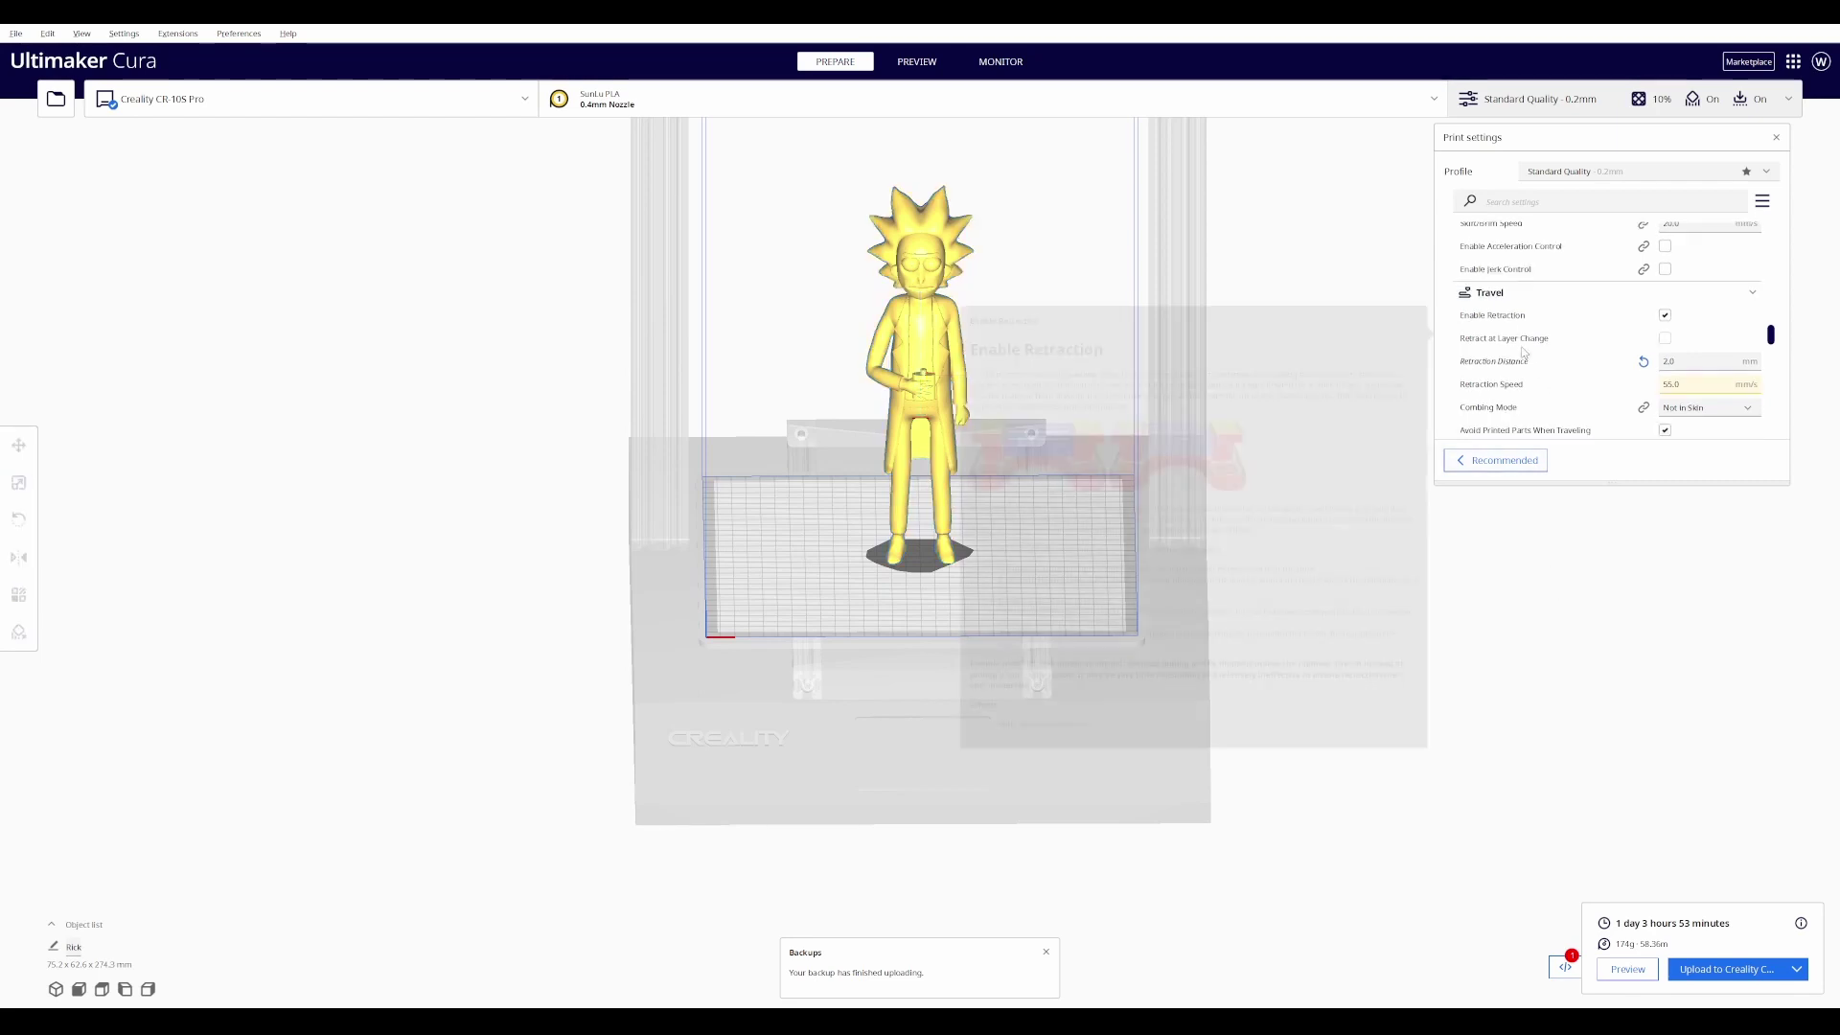
scroll(1523, 352, "up", 6)
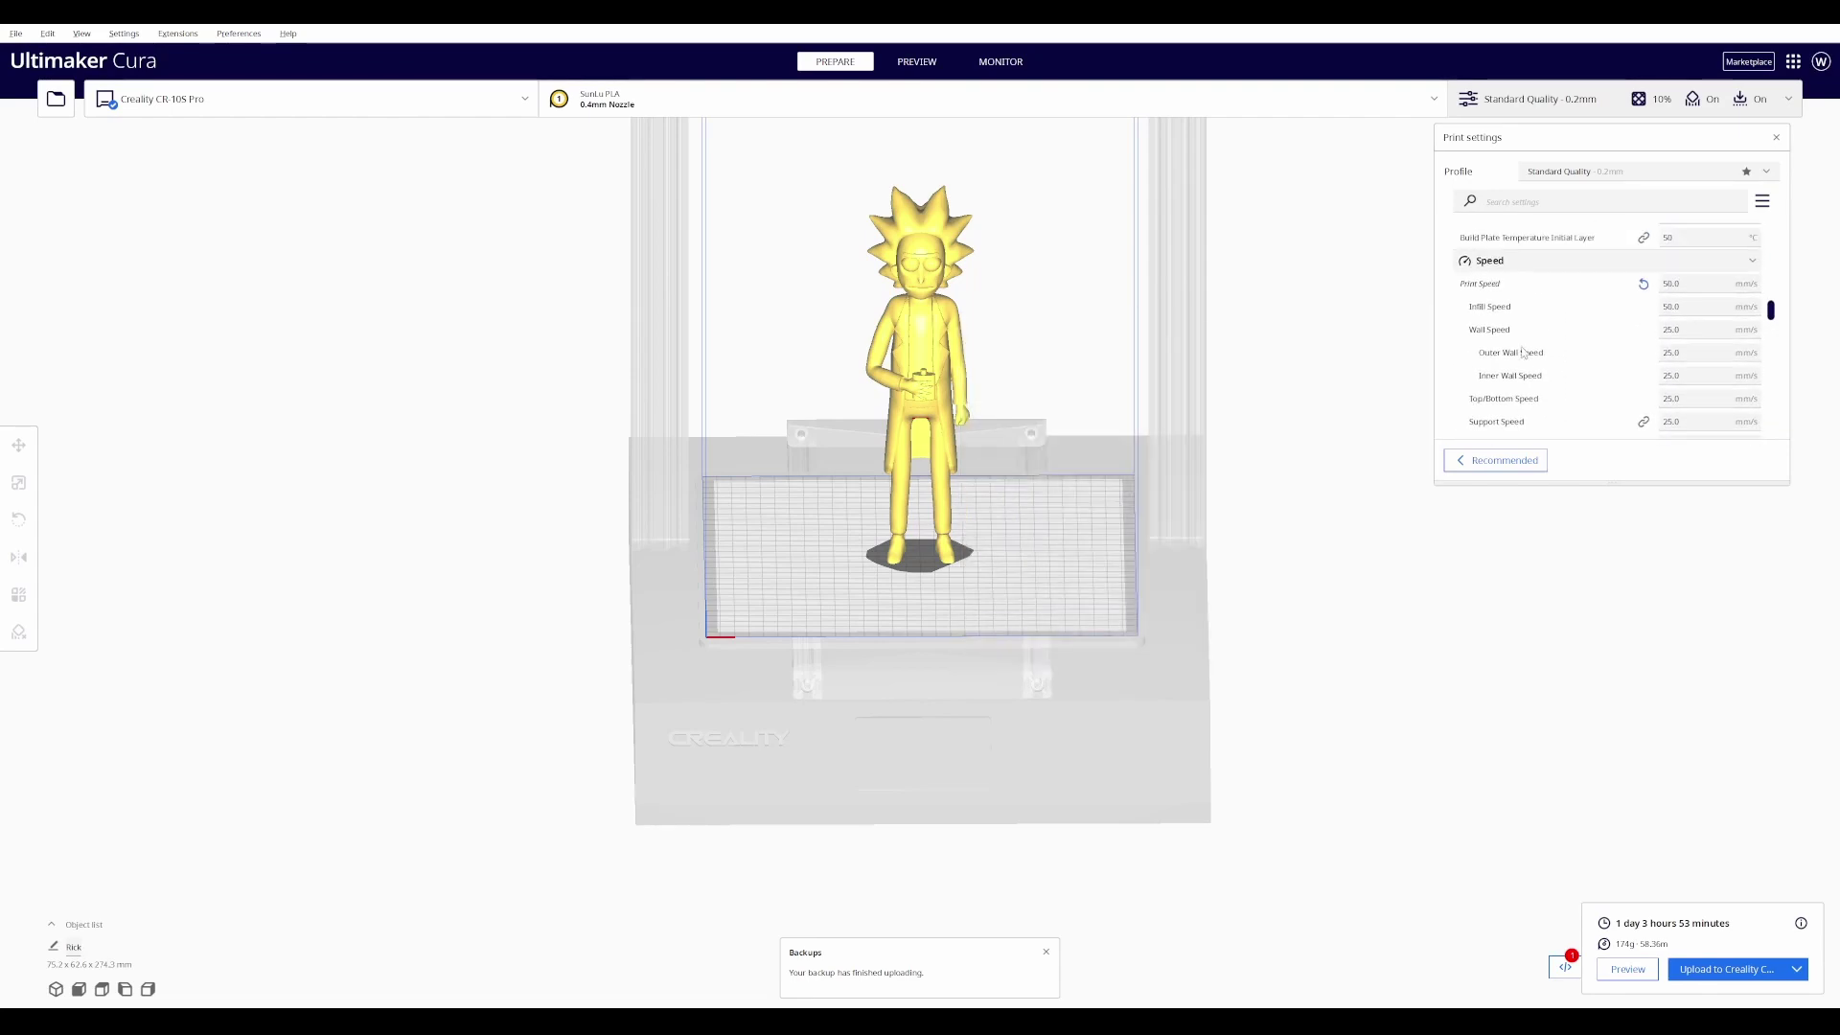
double_click(1672, 370)
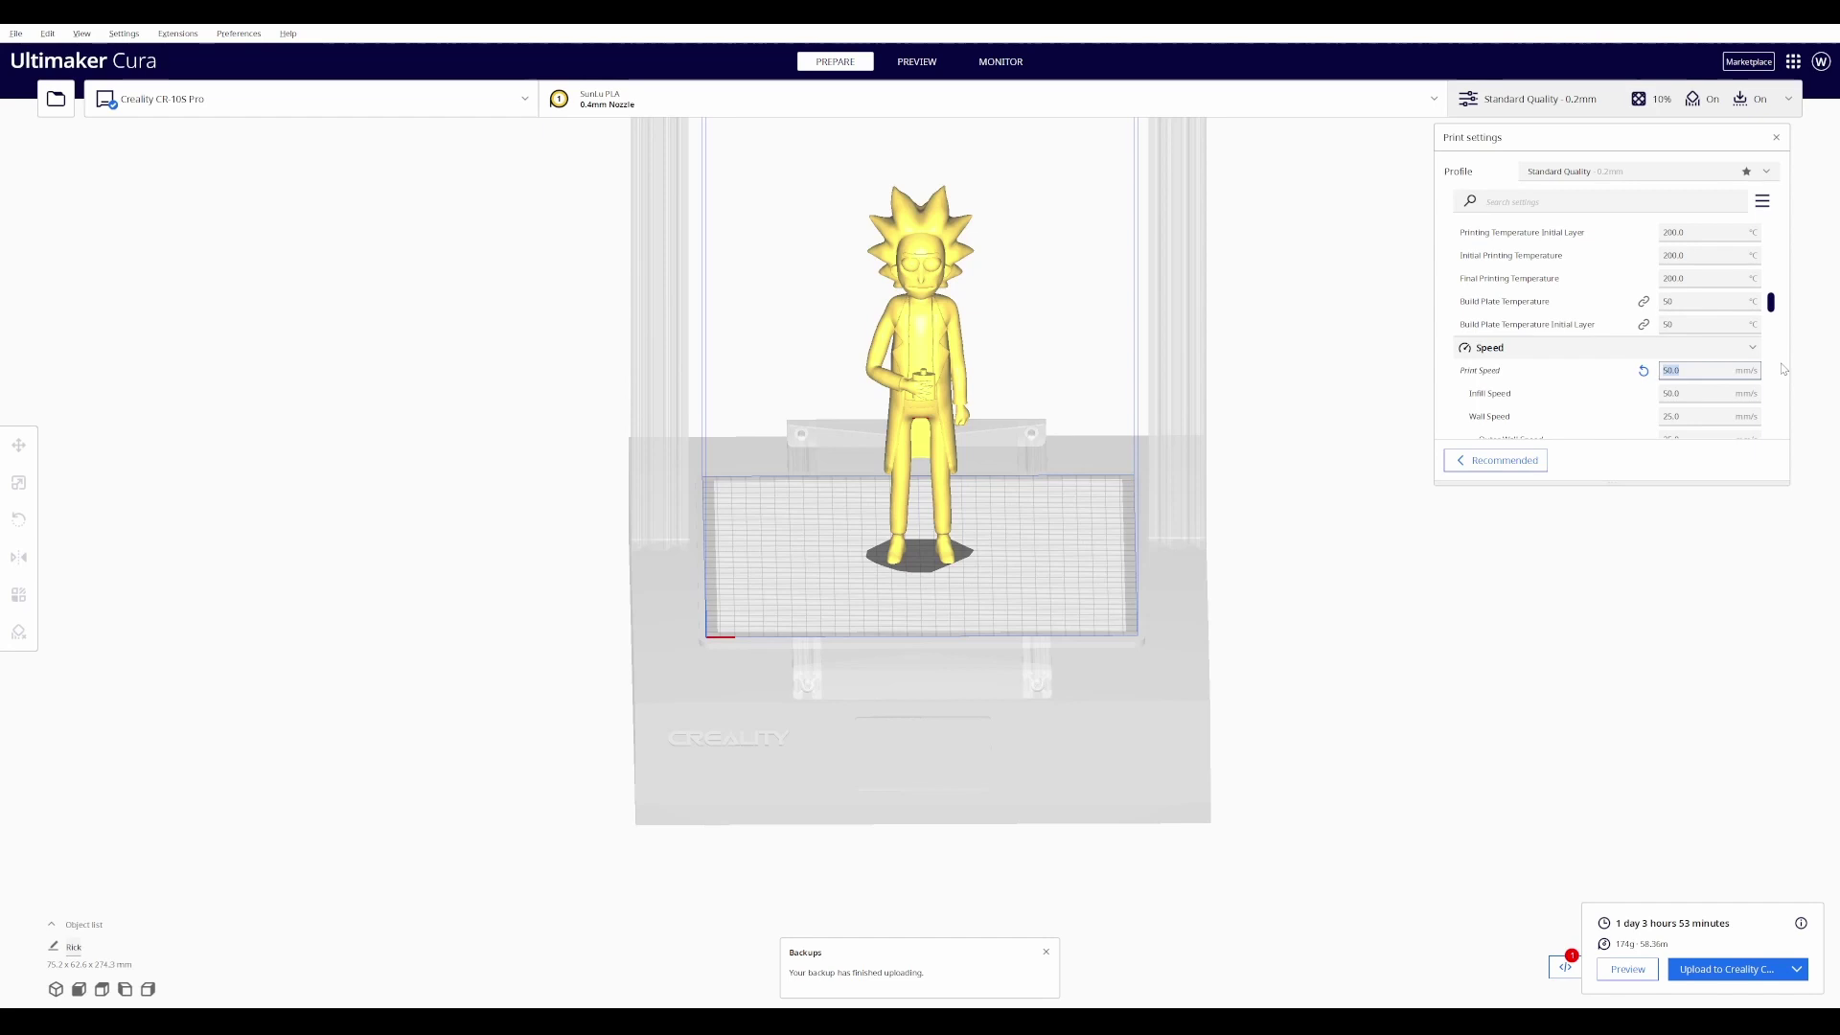
type("300")
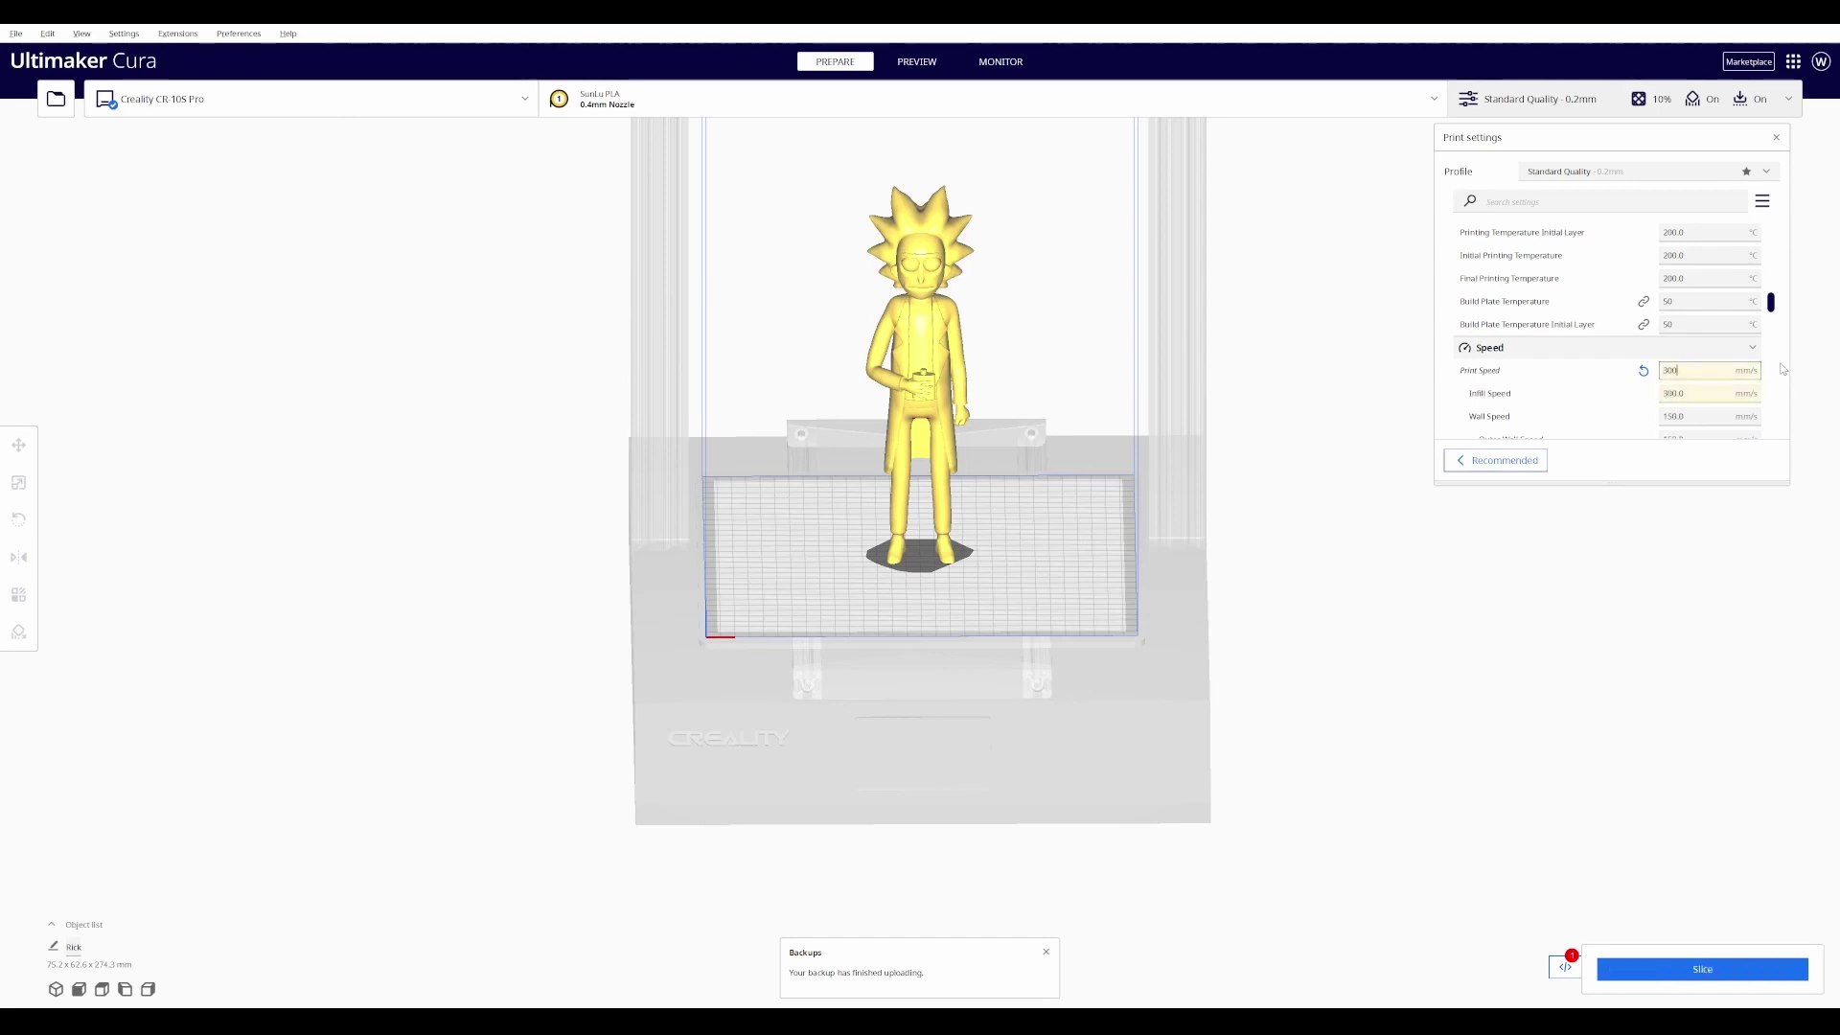
left_click(1665, 969)
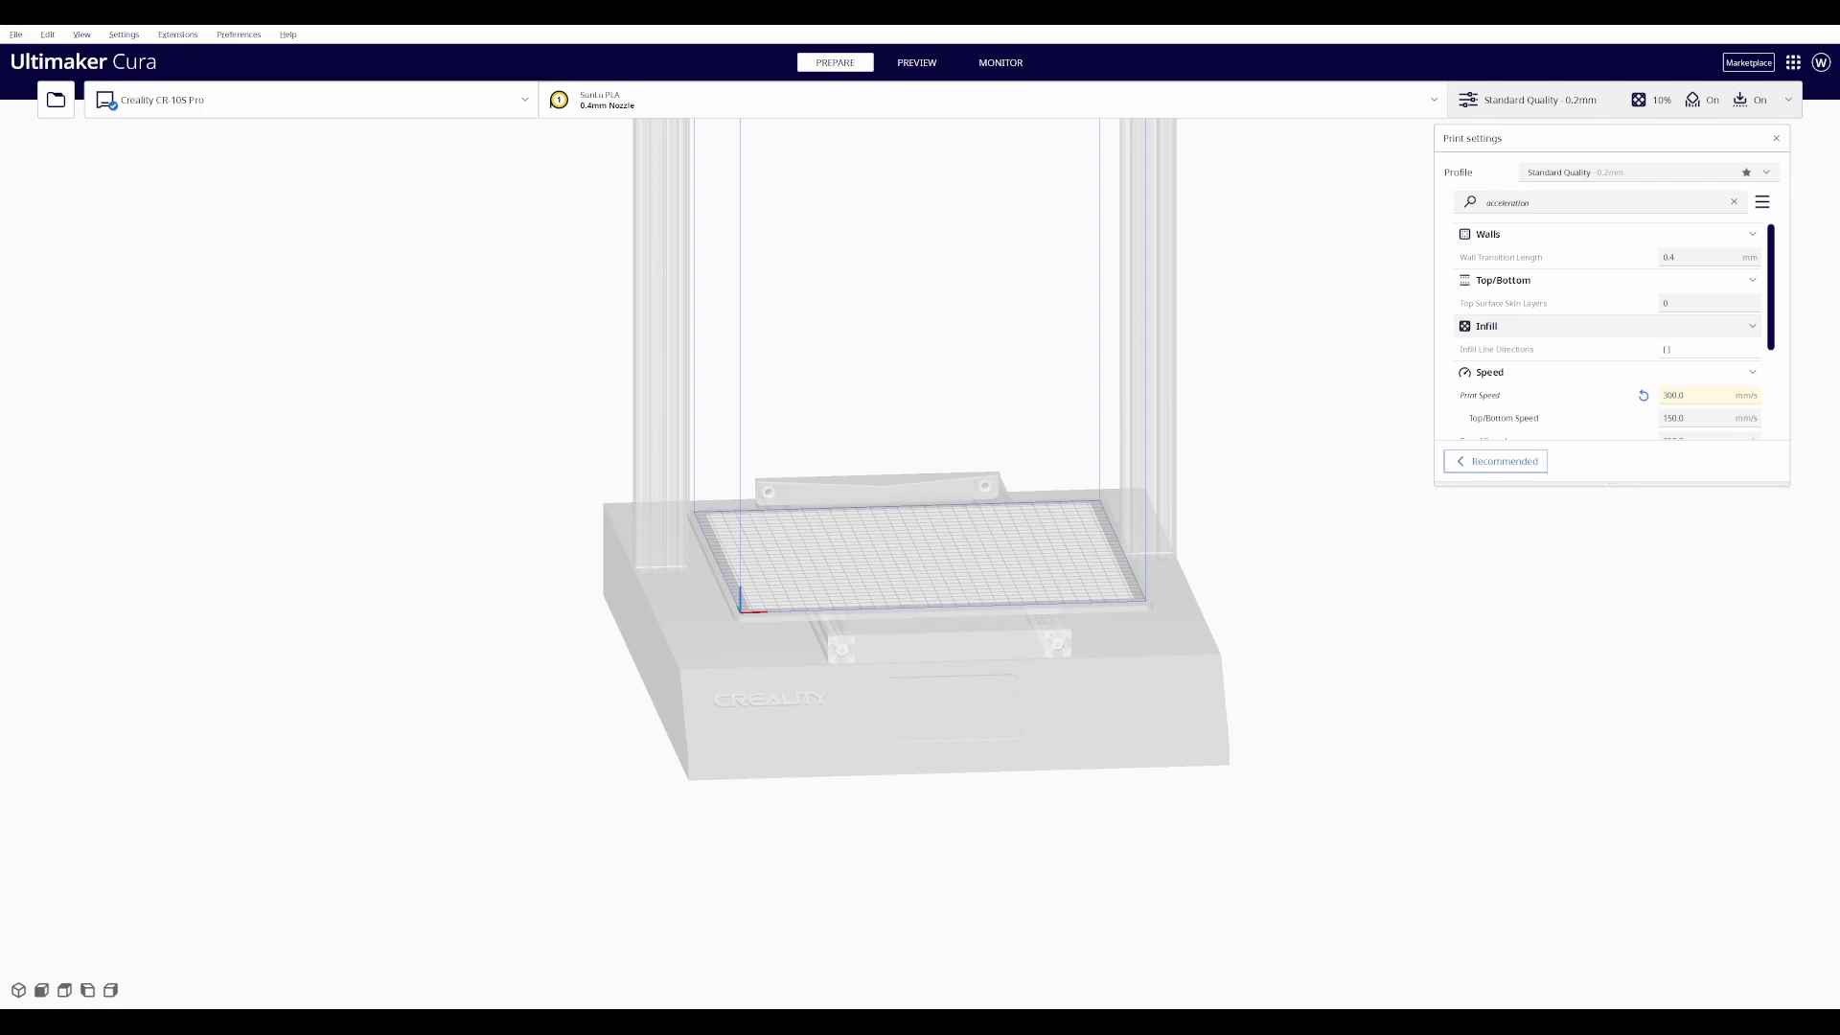
Step: Open the Extensions menu after clearing the plate and filtering settings to acceleration
left_click(123, 34)
Step: Add an Acceleration Tower calibration part to the build plate and orbit around it
mouse_move(205, 40)
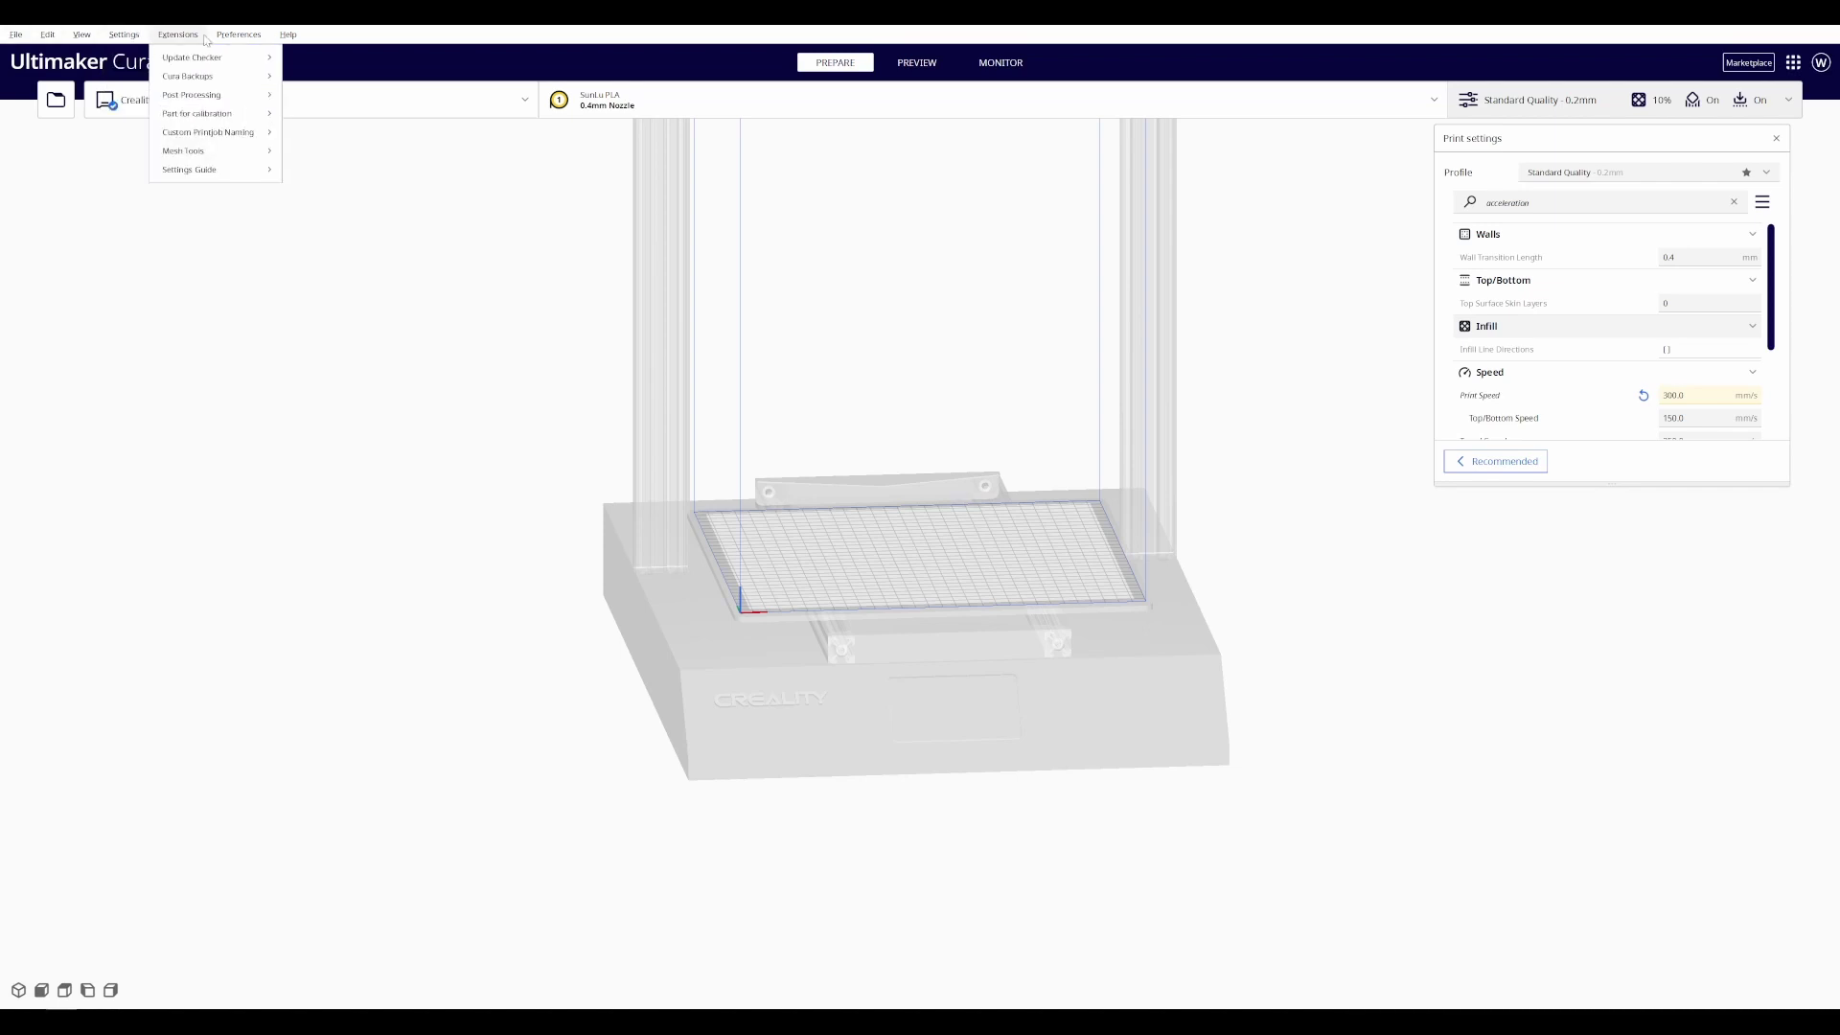
mouse_move(215, 114)
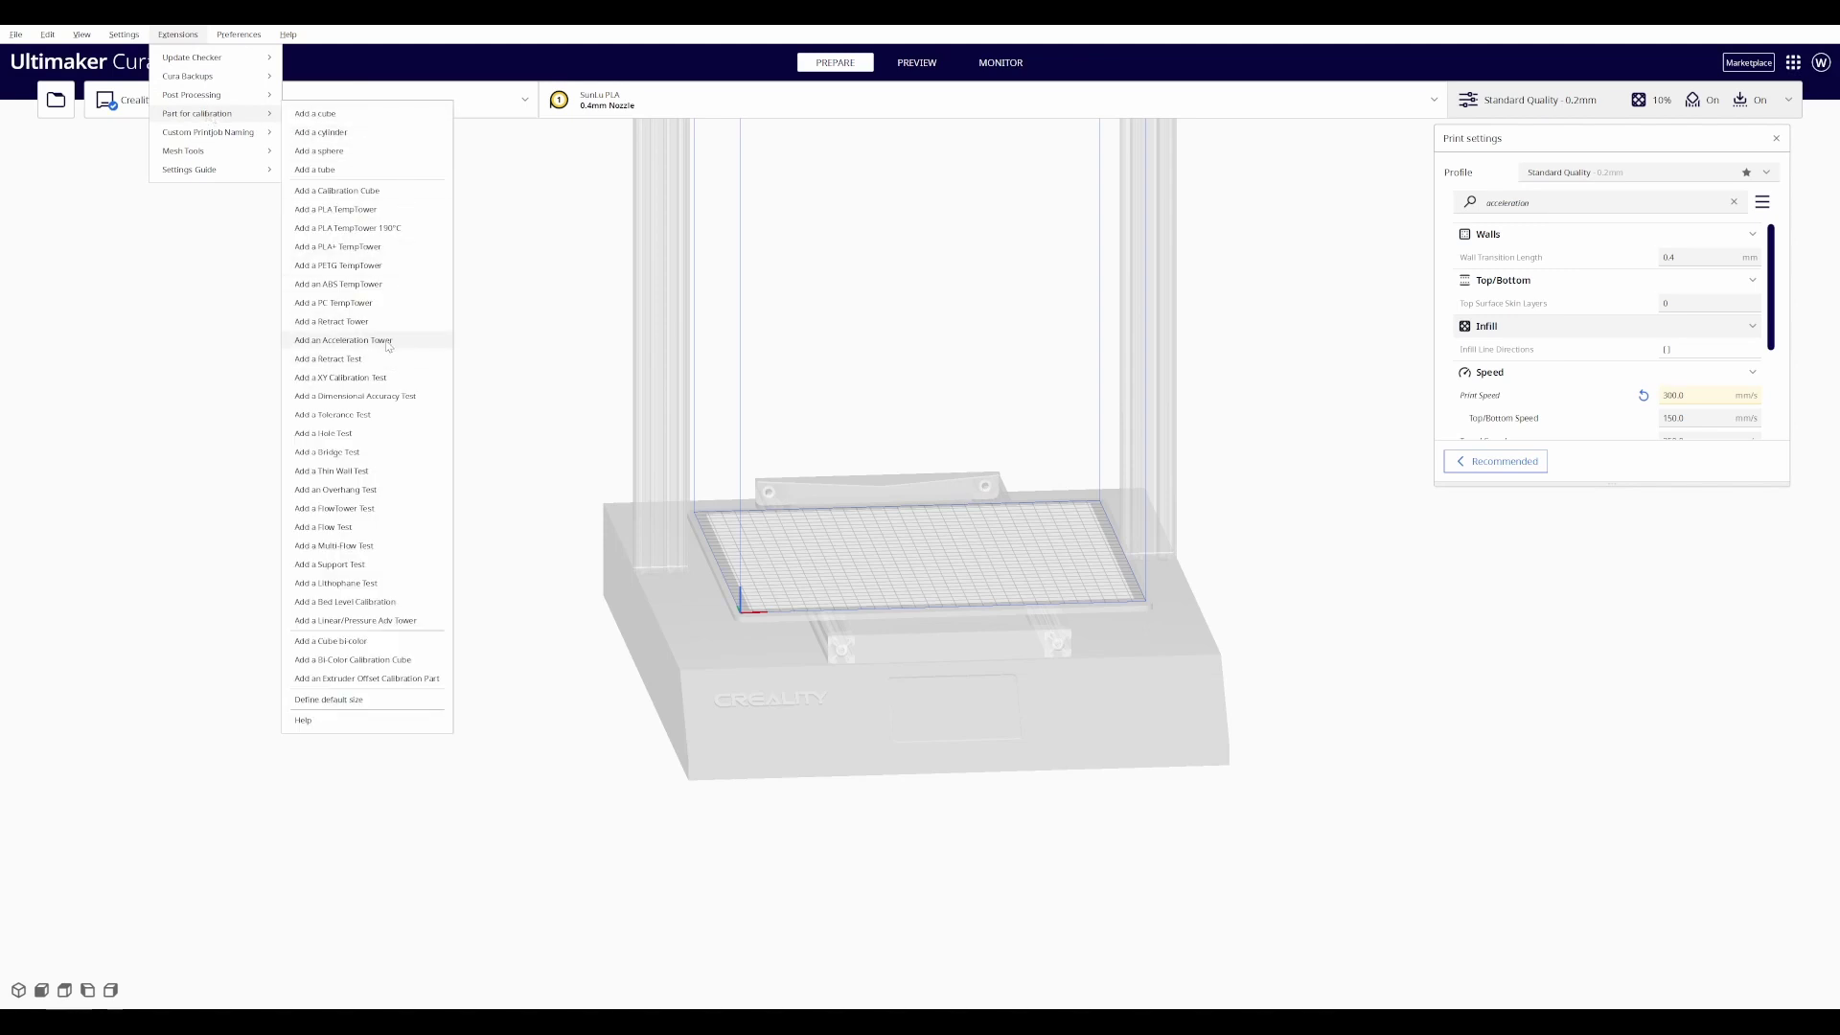
left_click(354, 340)
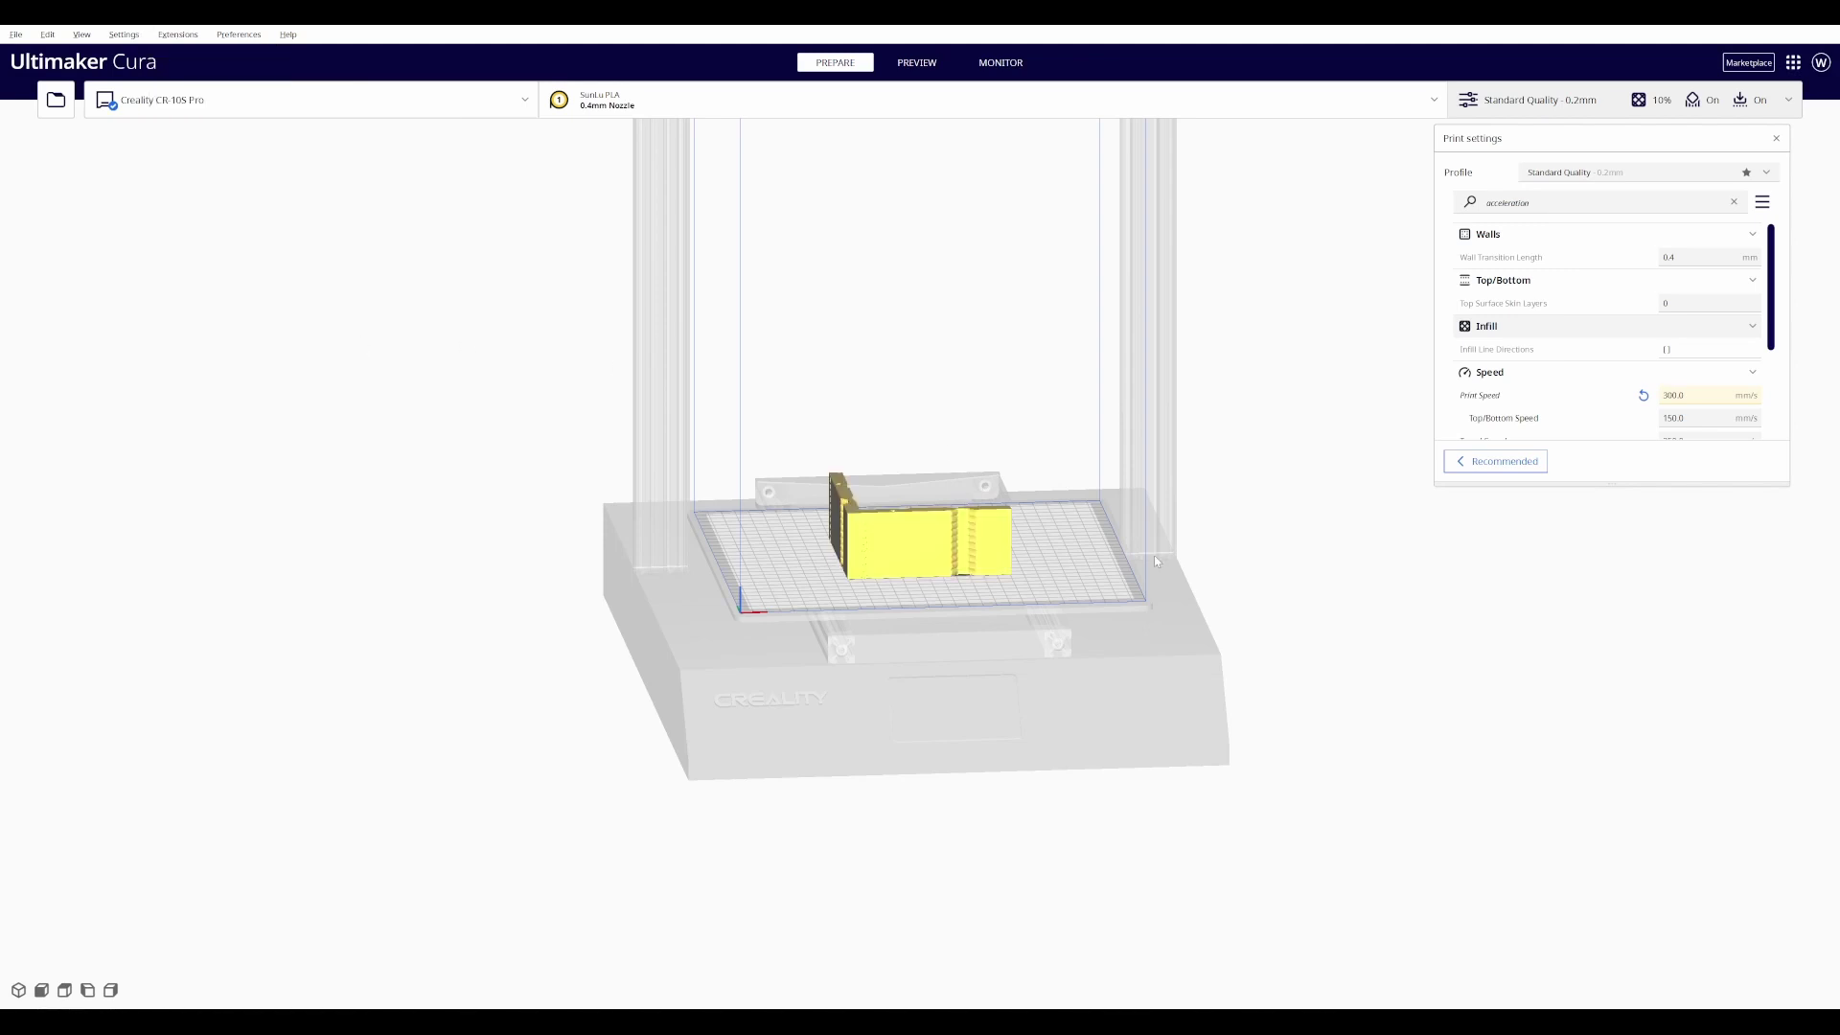
right_click_drag(1160, 624, 1110, 658)
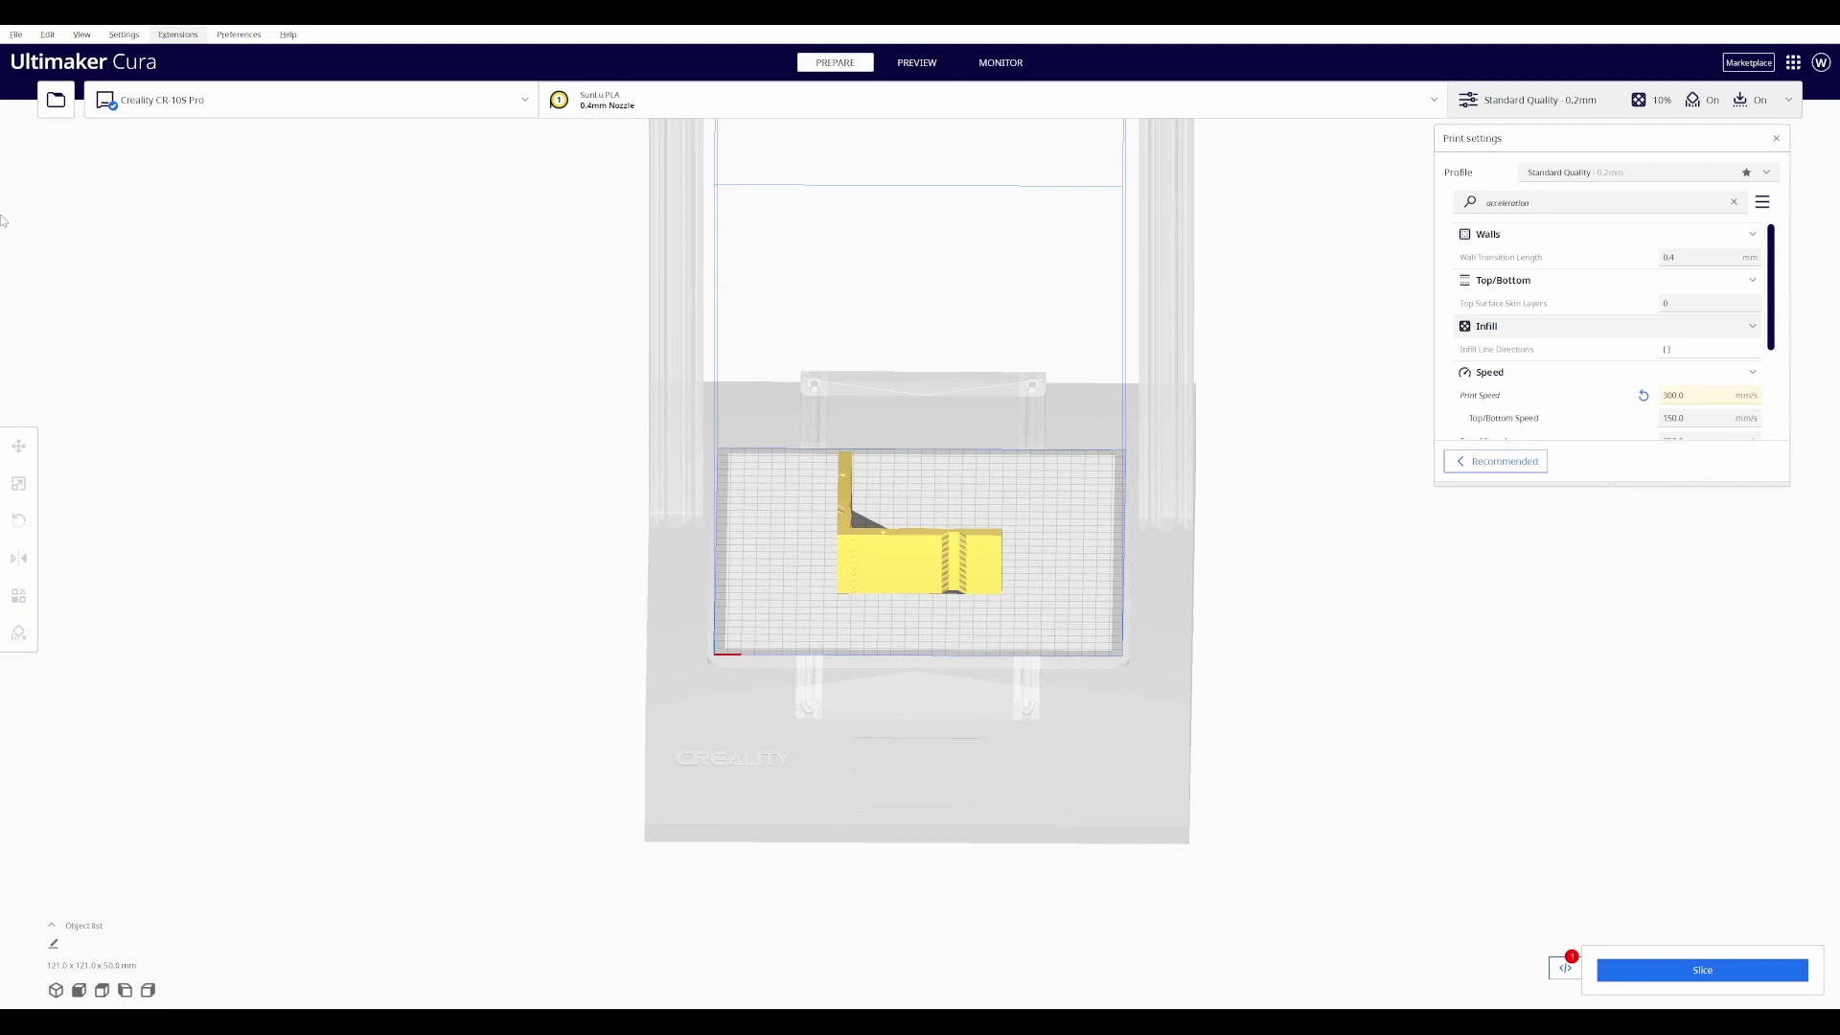
Step: Open the calibration parts' online help page
left_click(179, 36)
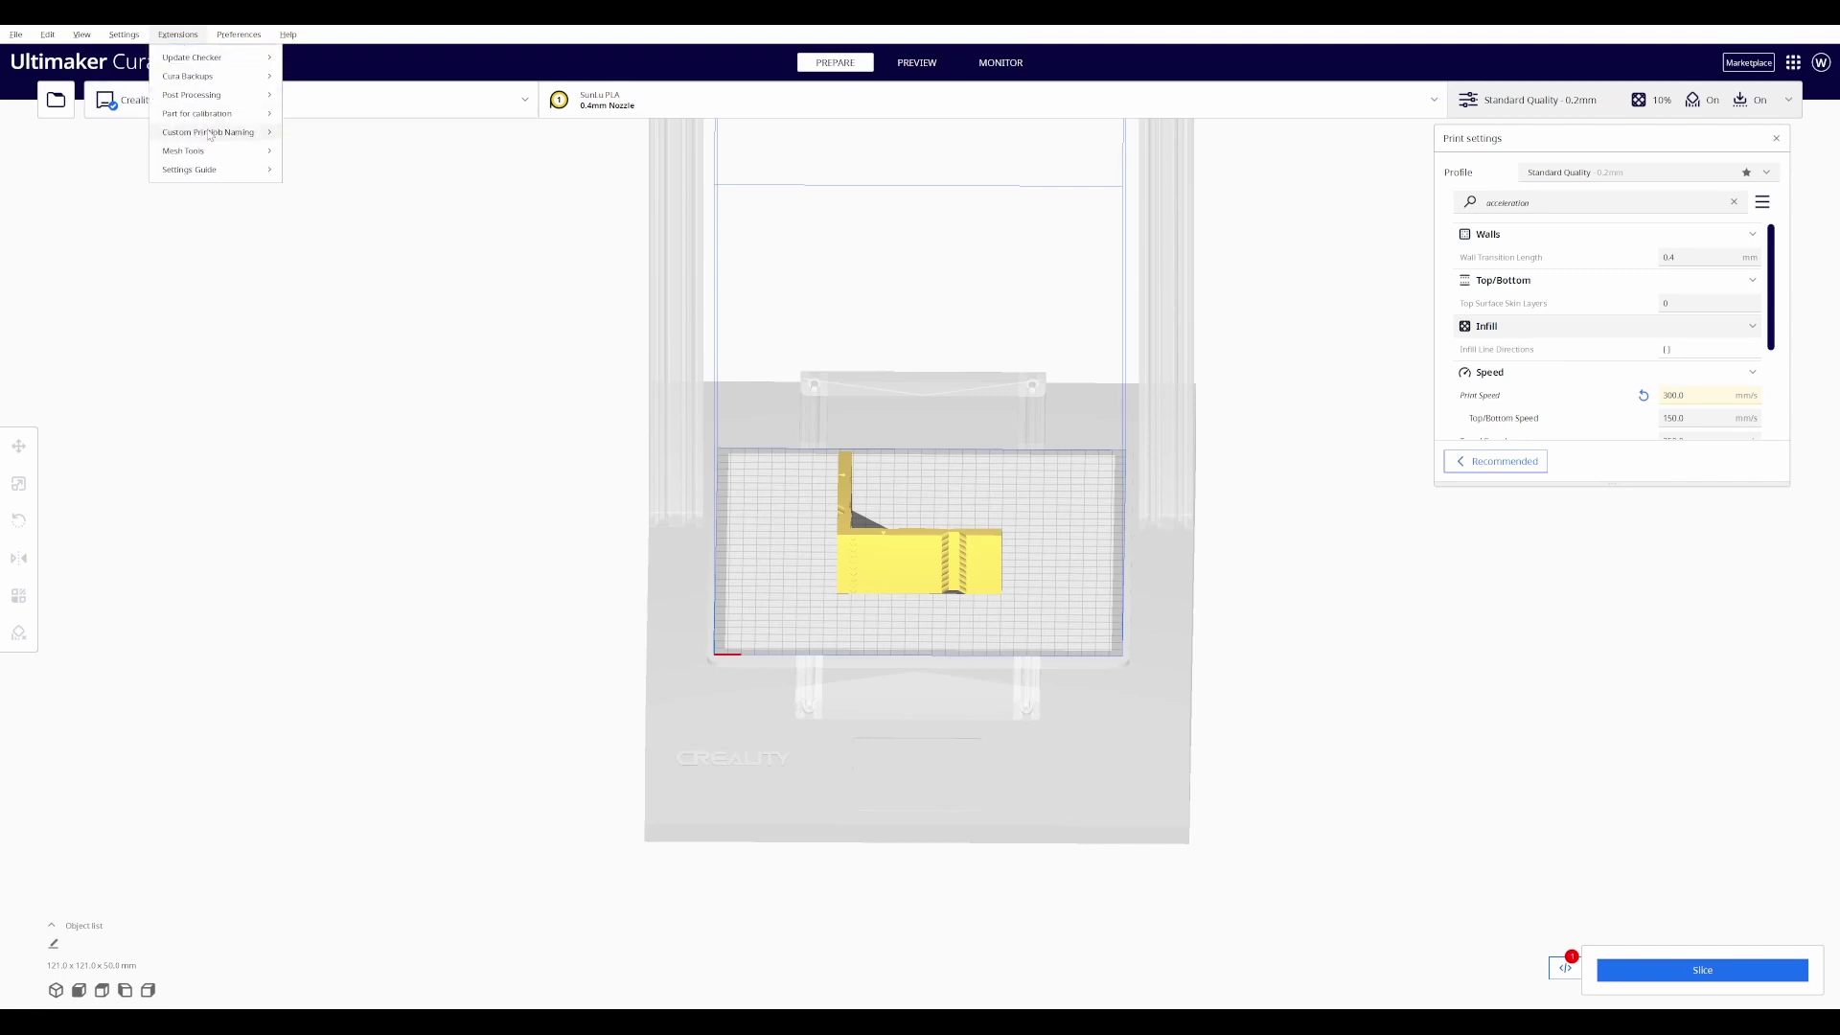
mouse_move(232, 117)
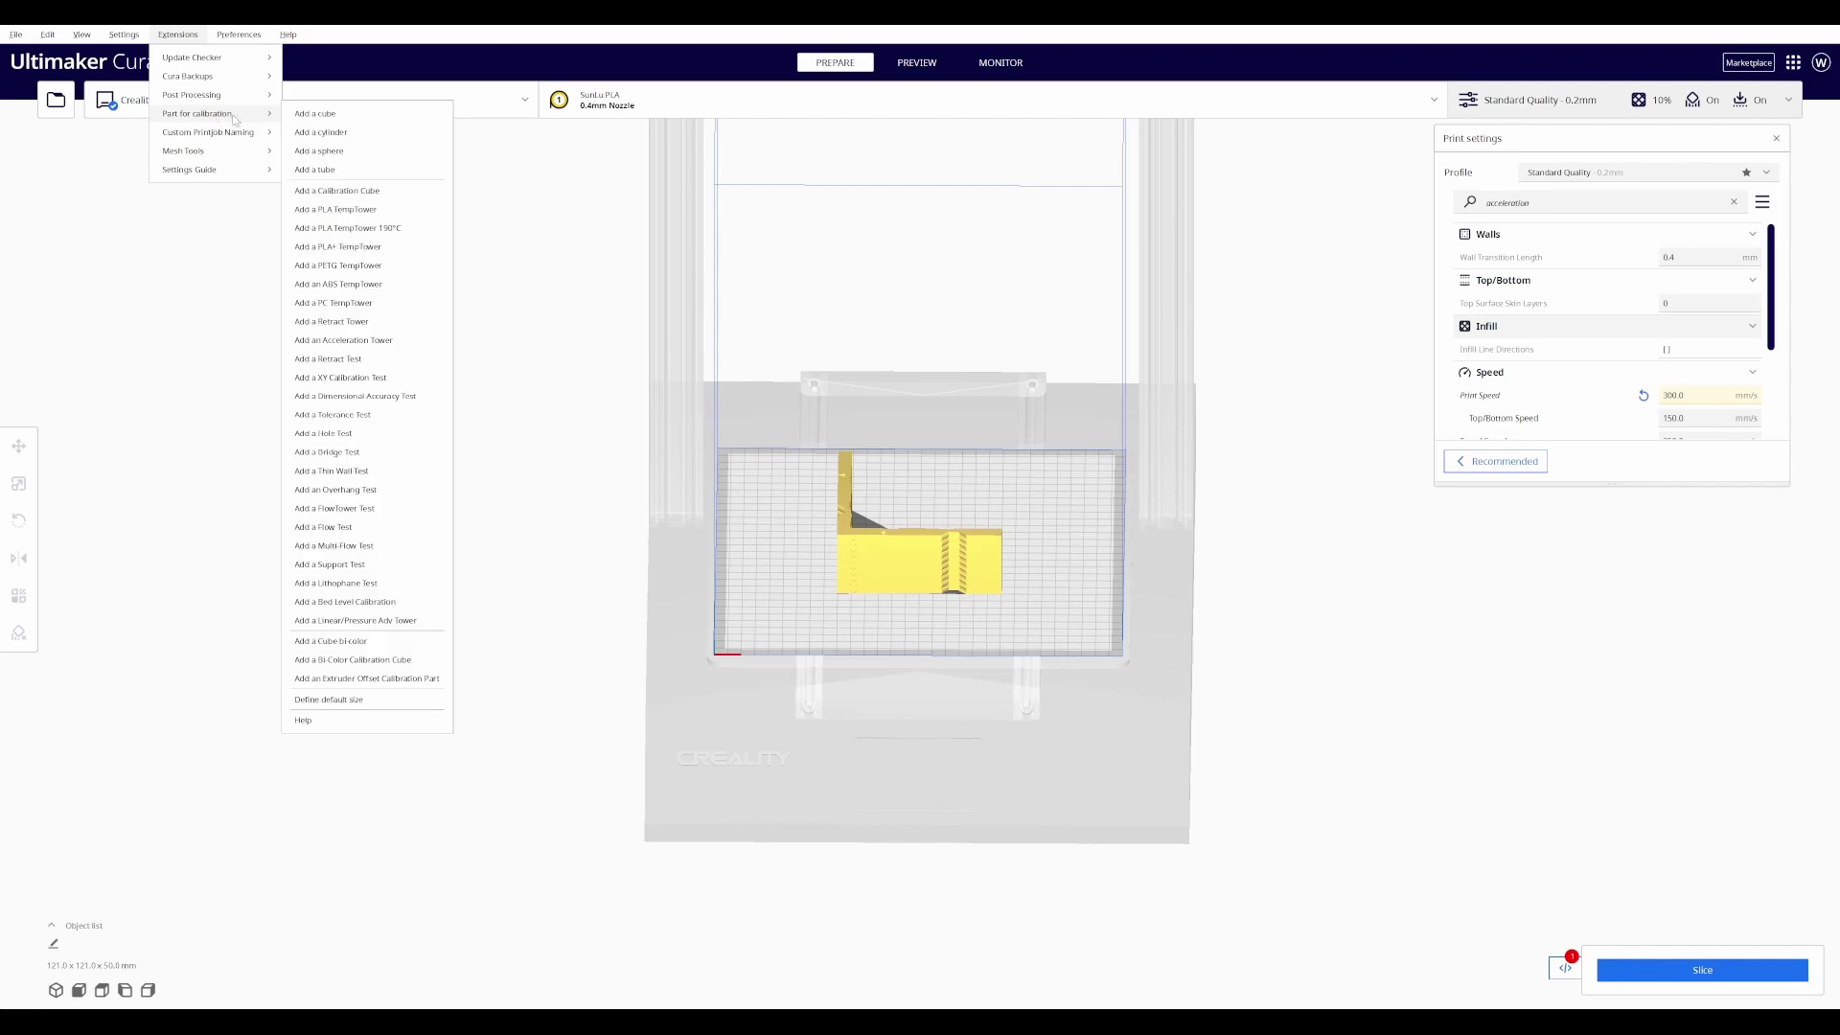
left_click(372, 730)
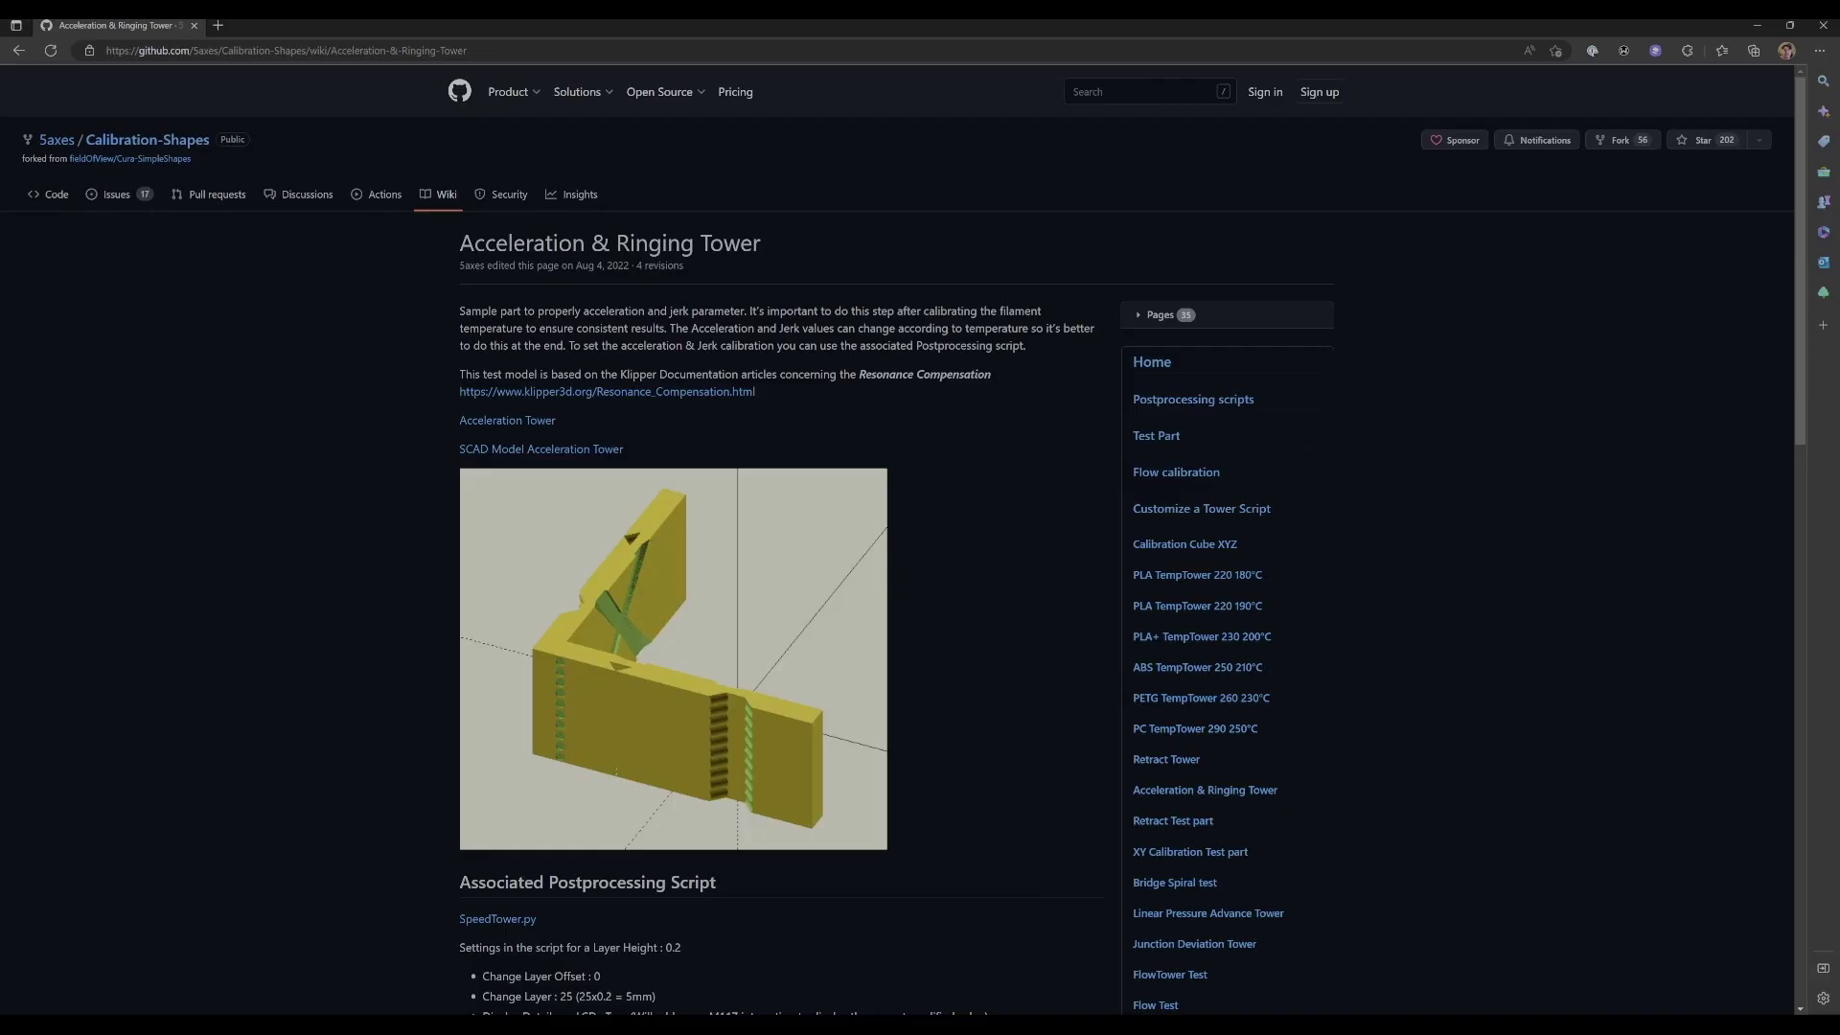
Step: Scroll the wiki to the acceleration settings: starting value 400 mm/s² with 50 mm/s² increments
scroll(976, 745, "down", 15)
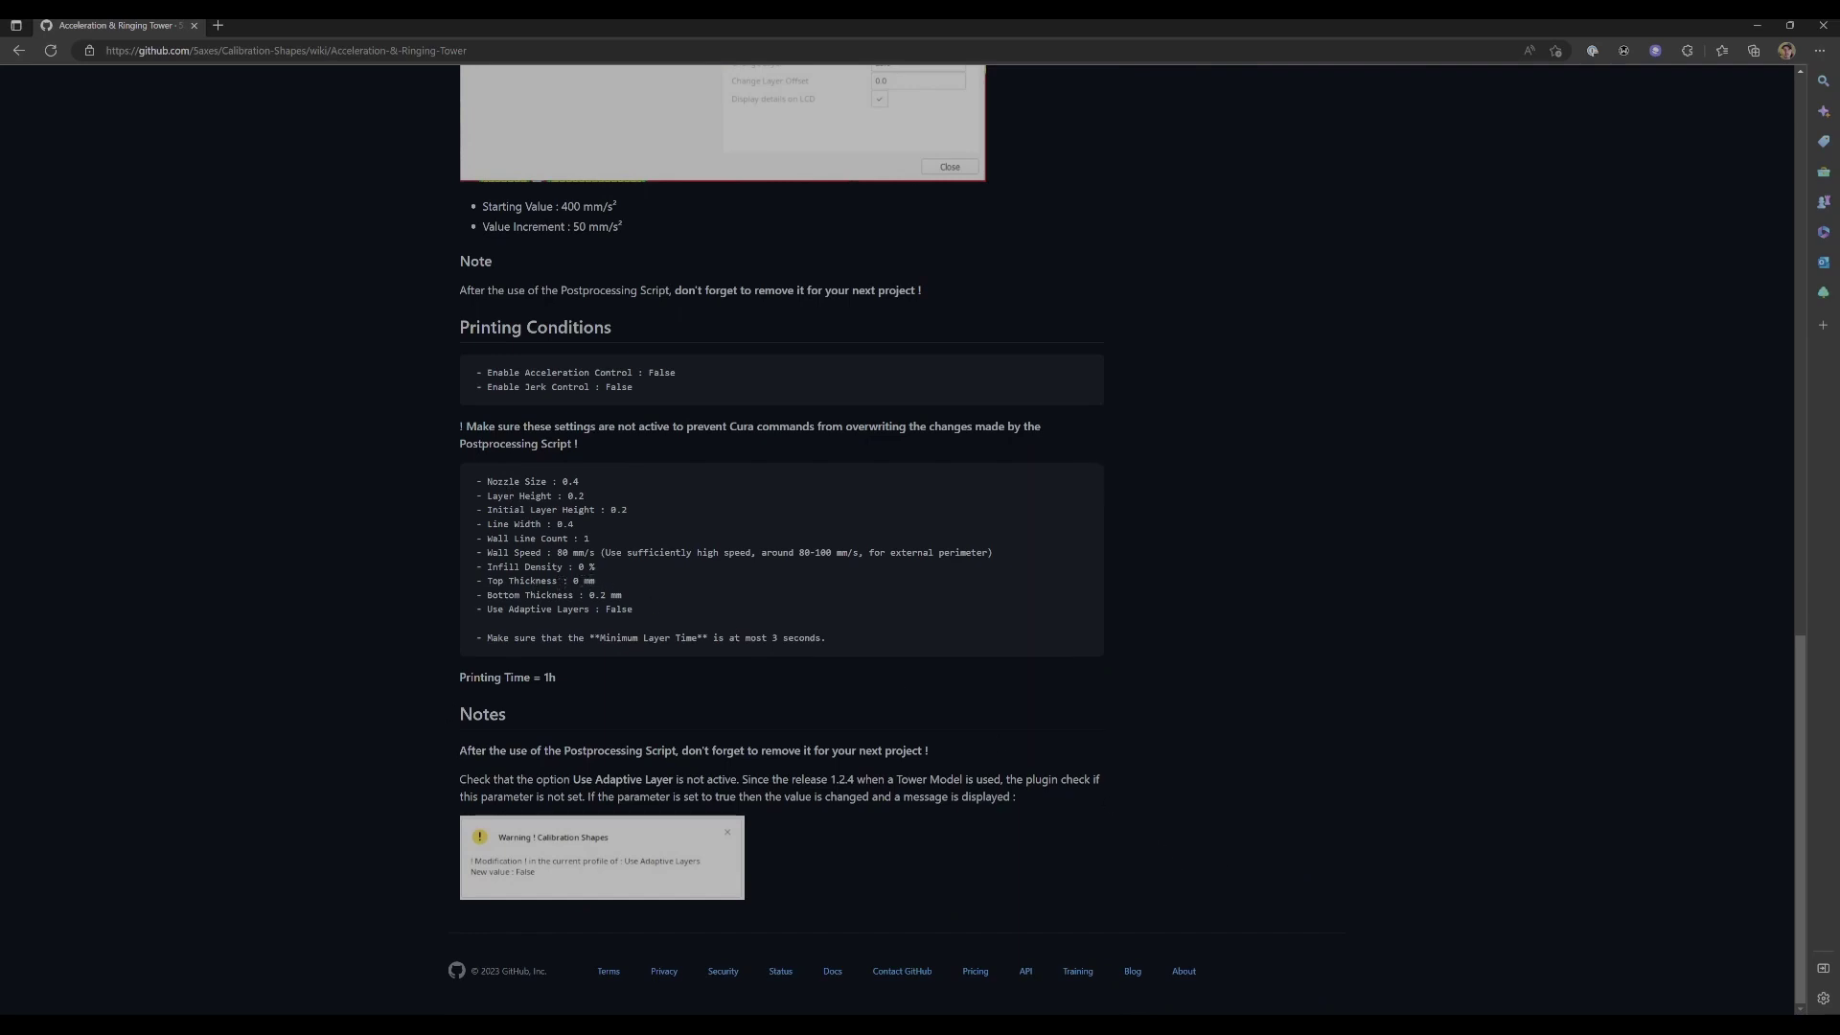
scroll(982, 602, "up", 9)
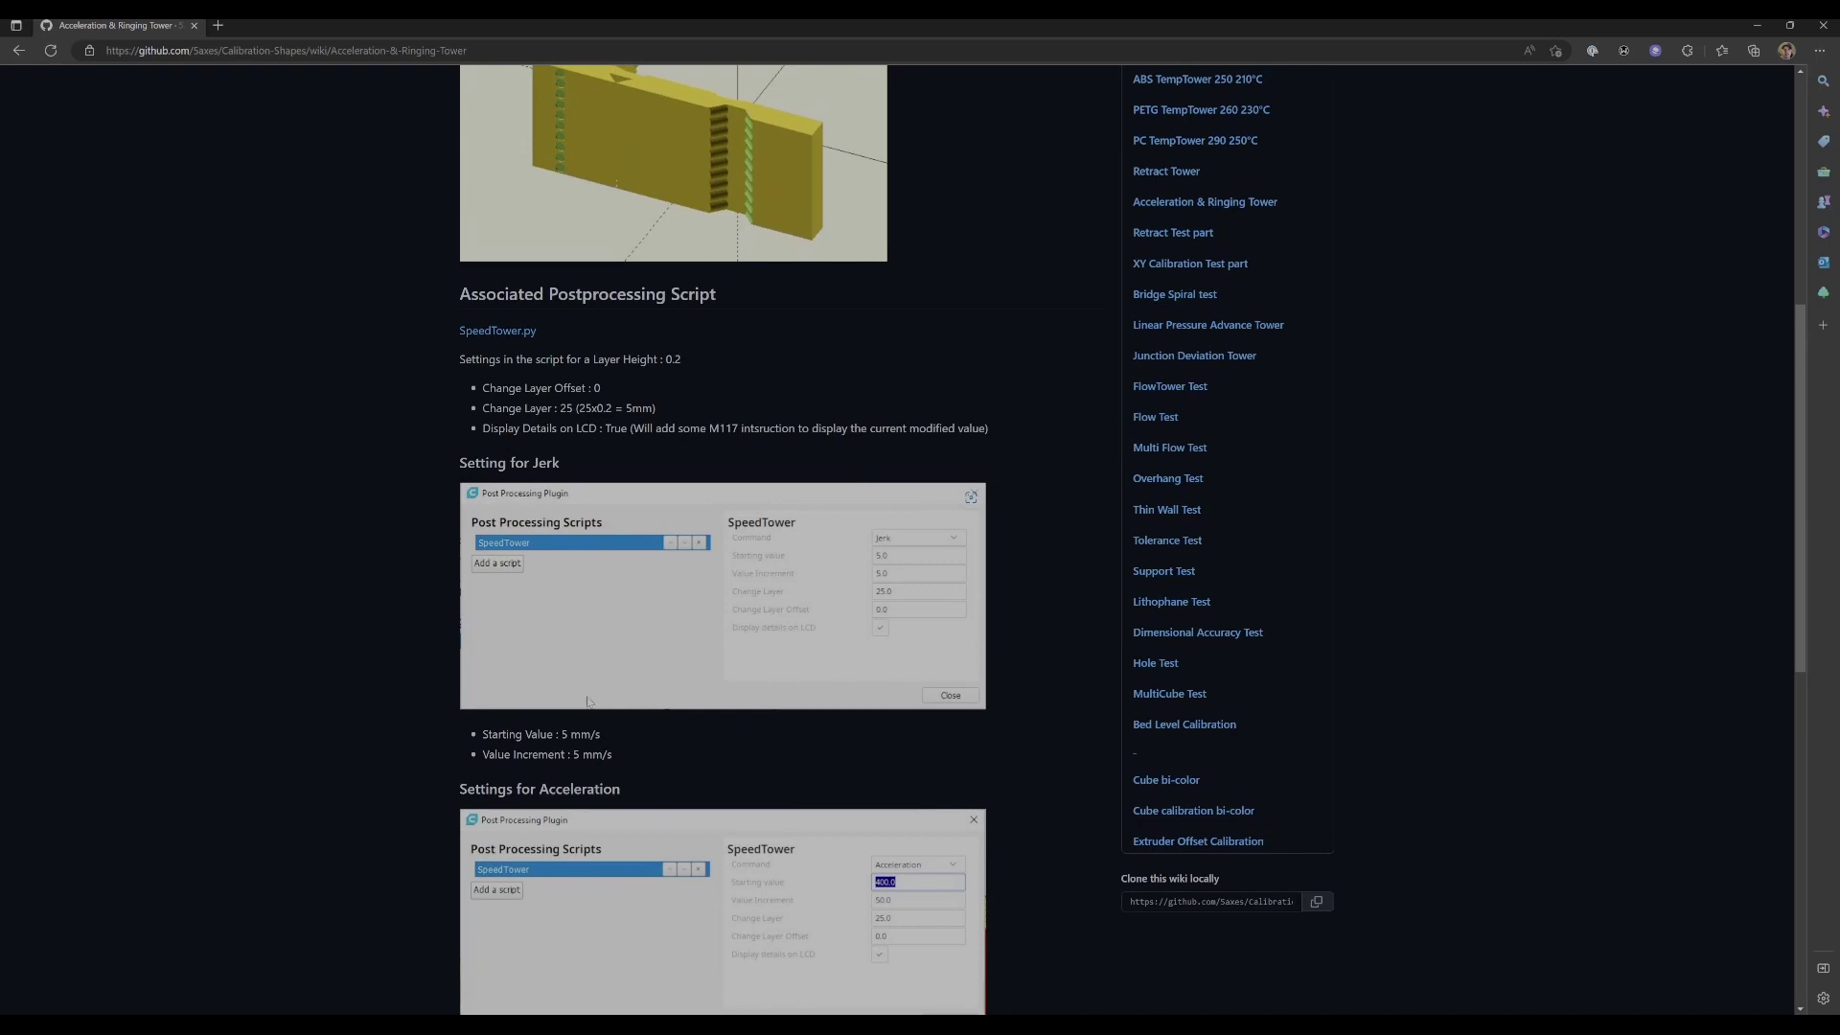
scroll(582, 505, "down", 2)
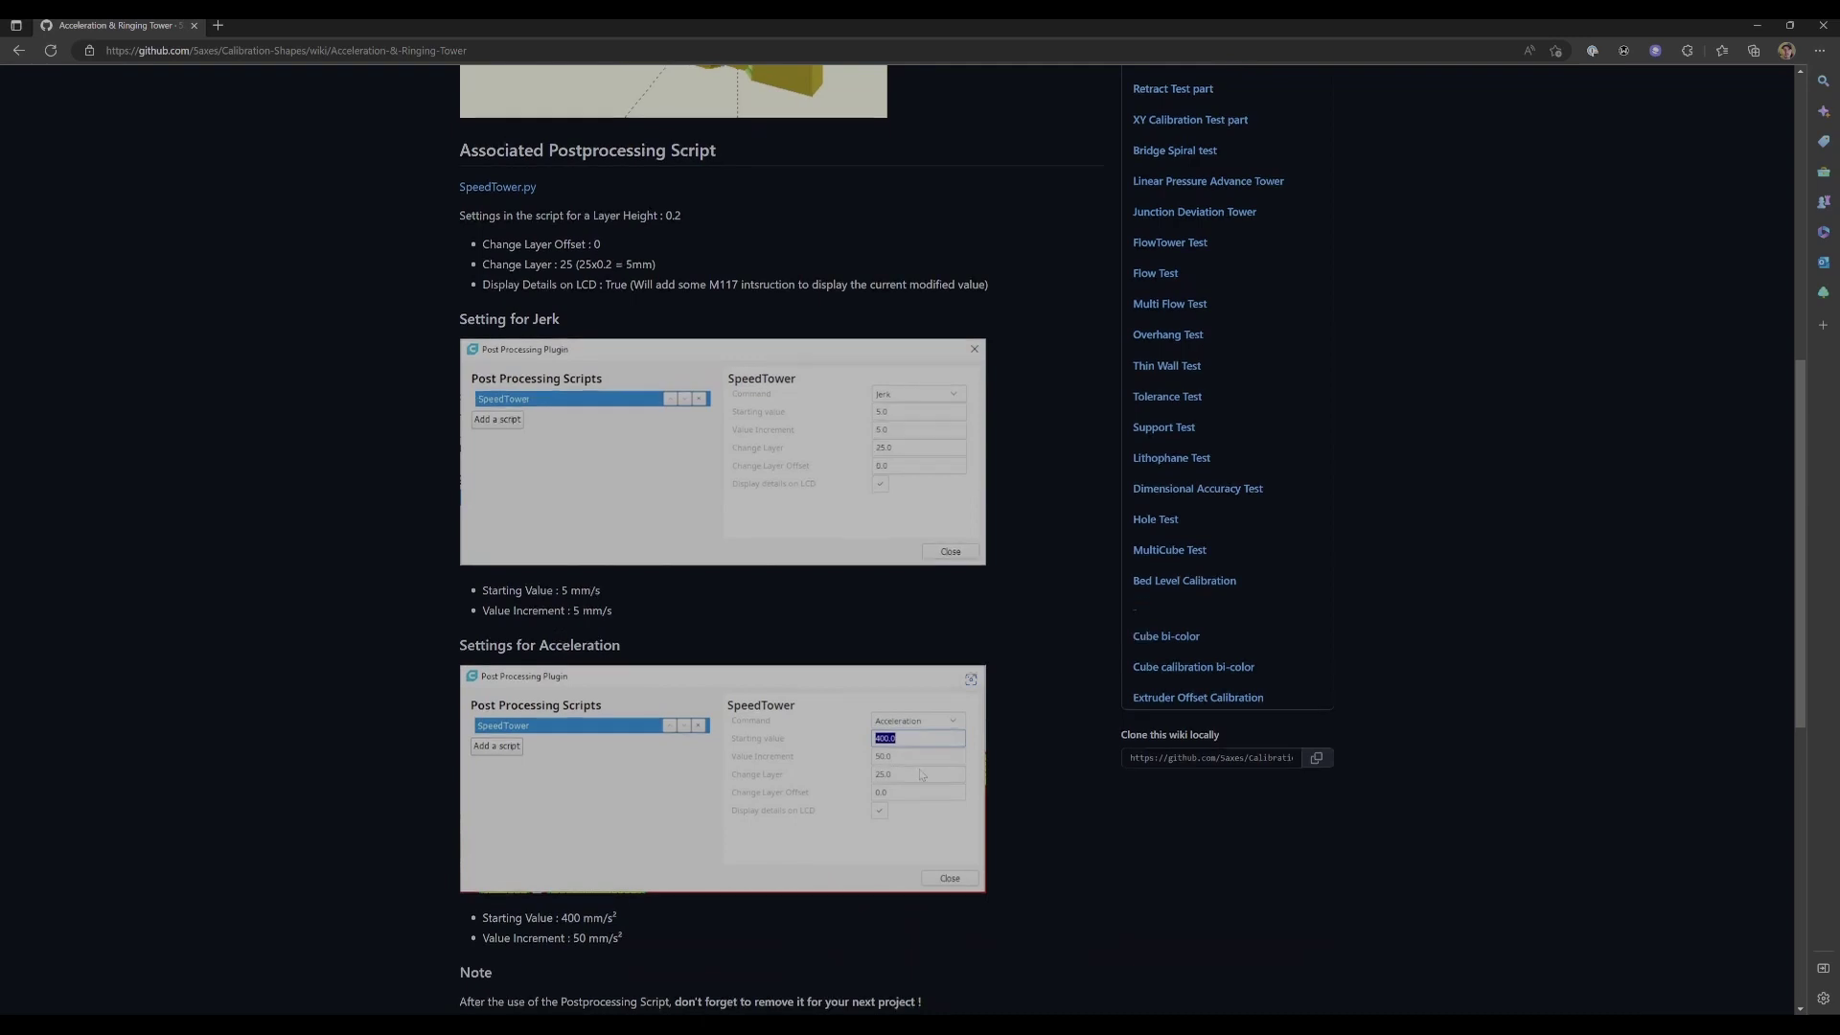
scroll(862, 738, "down", 2)
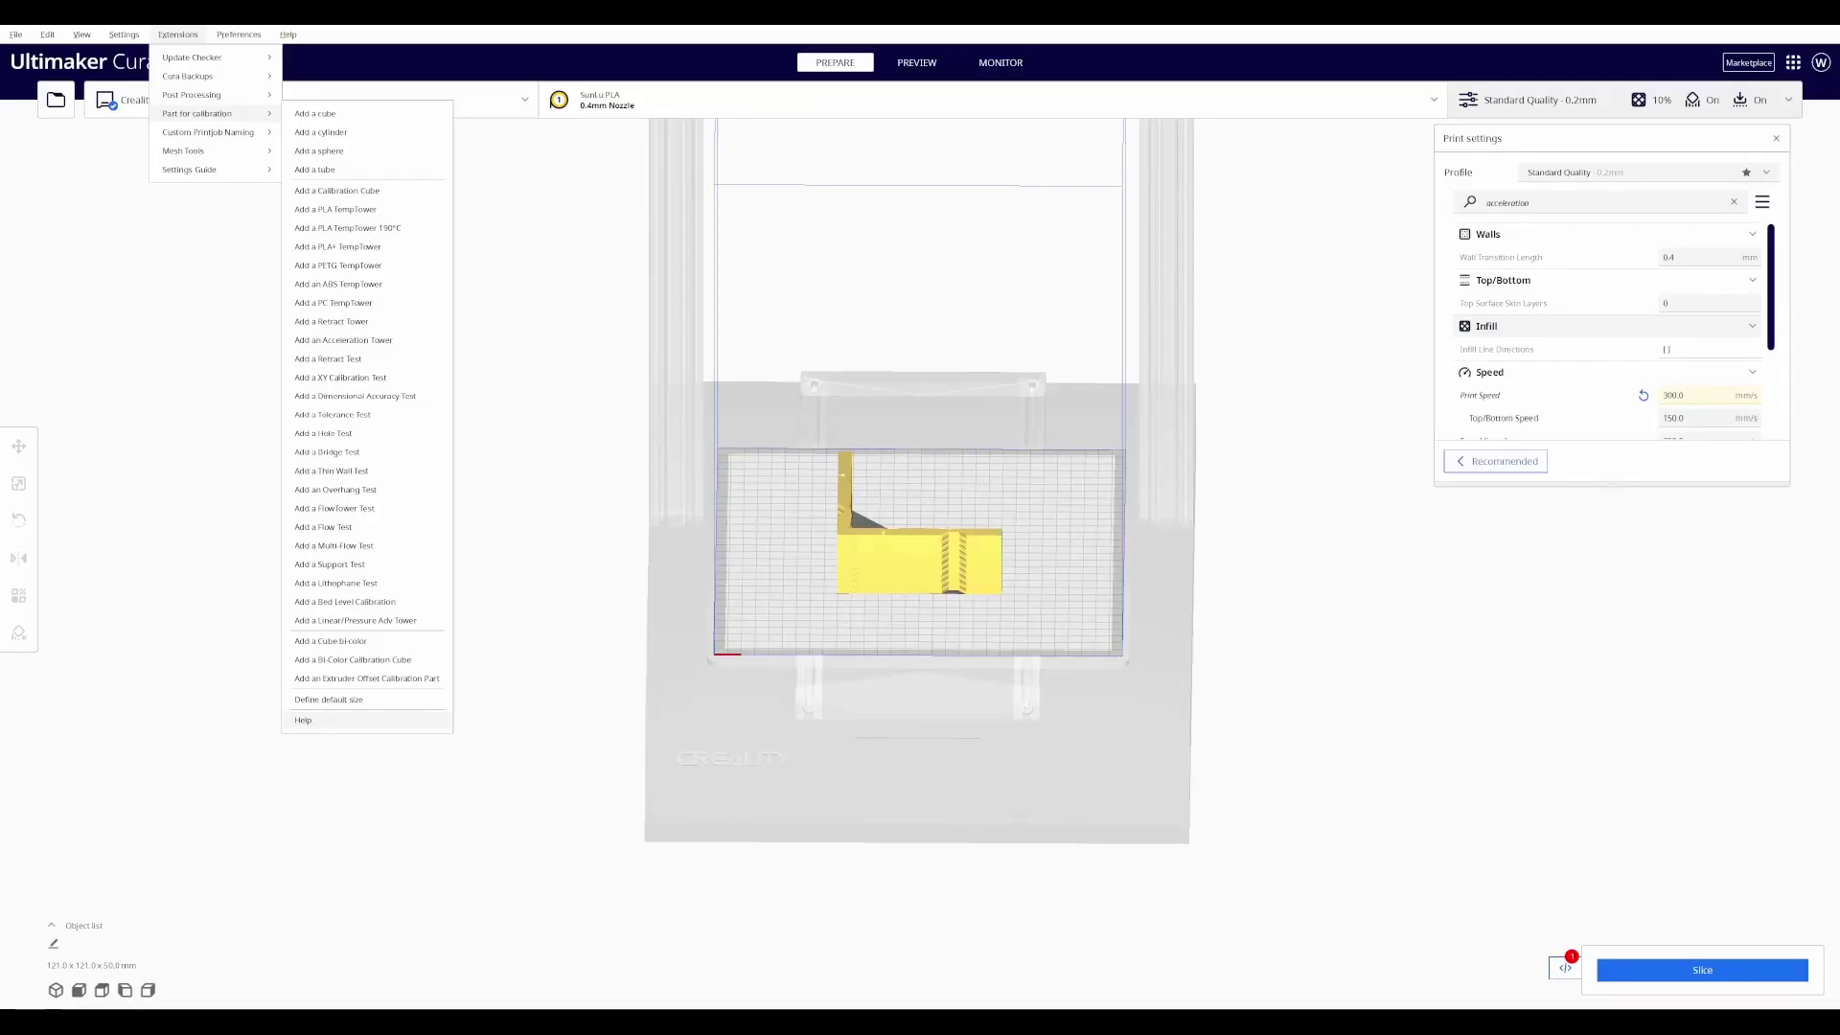
Step: Close the calibration parts menu and clear the acceleration settings search
key("Escape")
scroll(1716, 291, "down", 2)
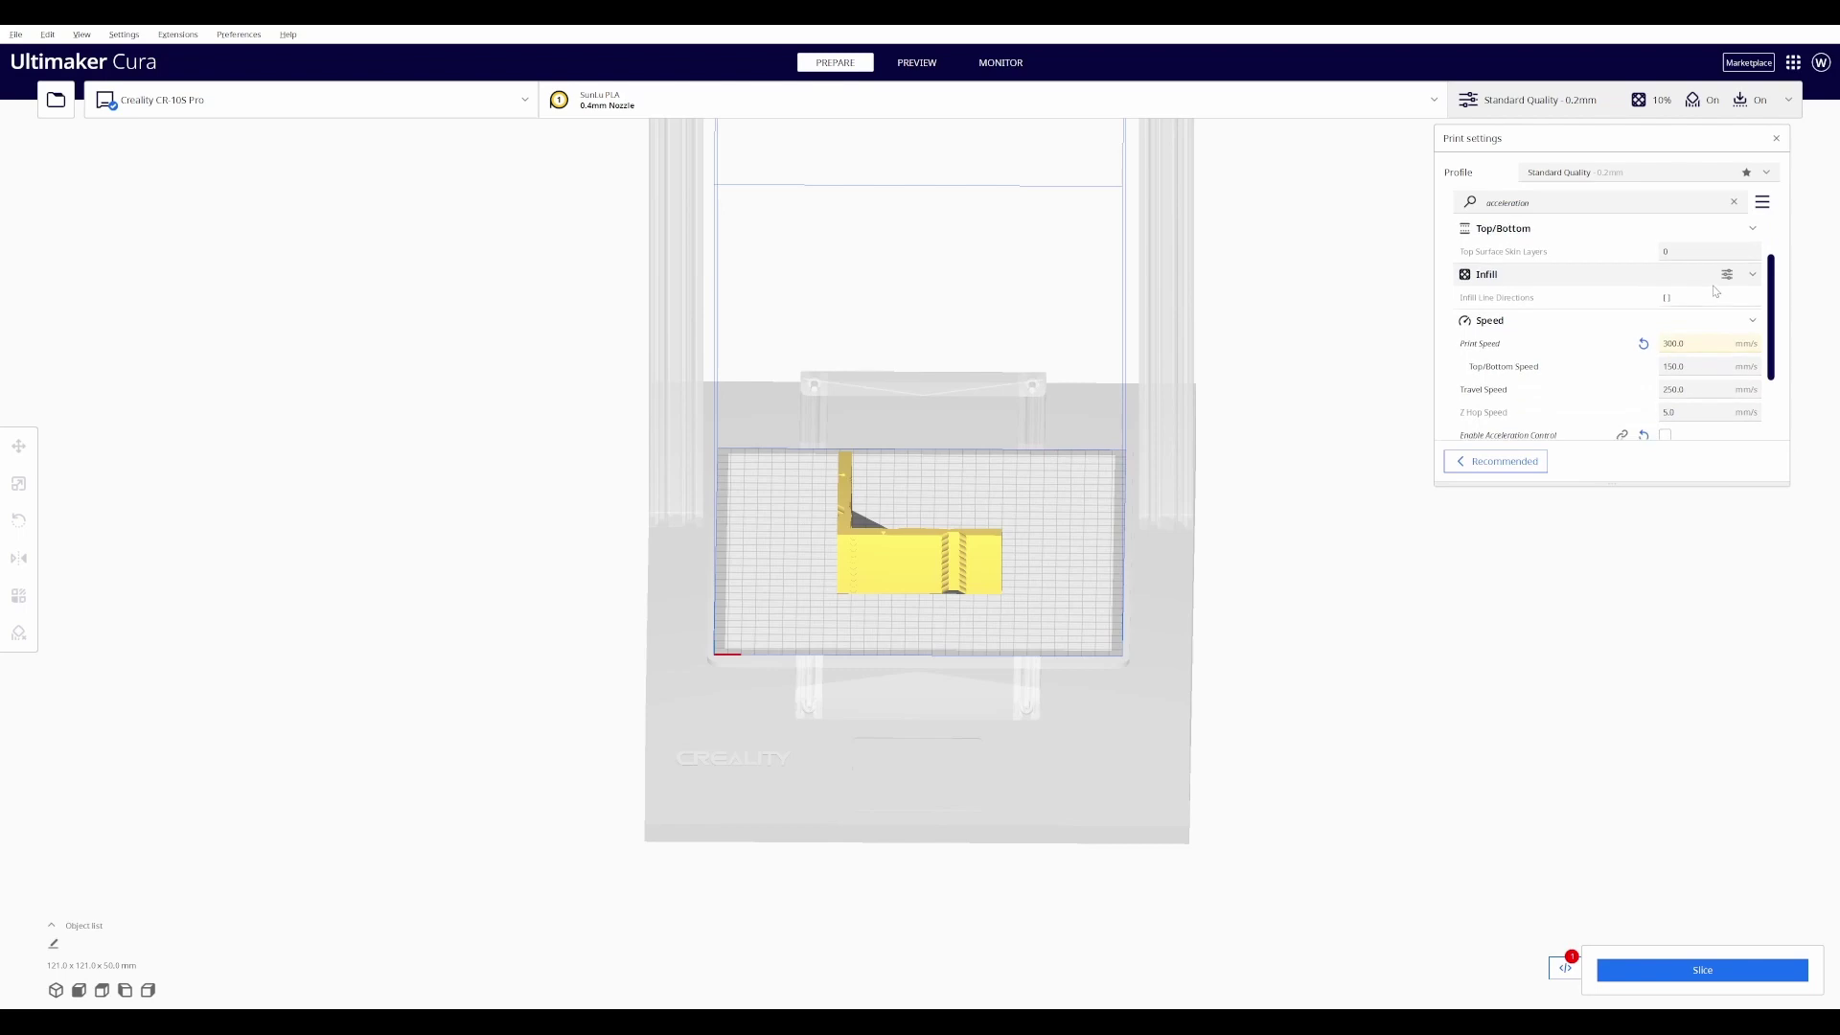
scroll(1552, 339, "down", 3)
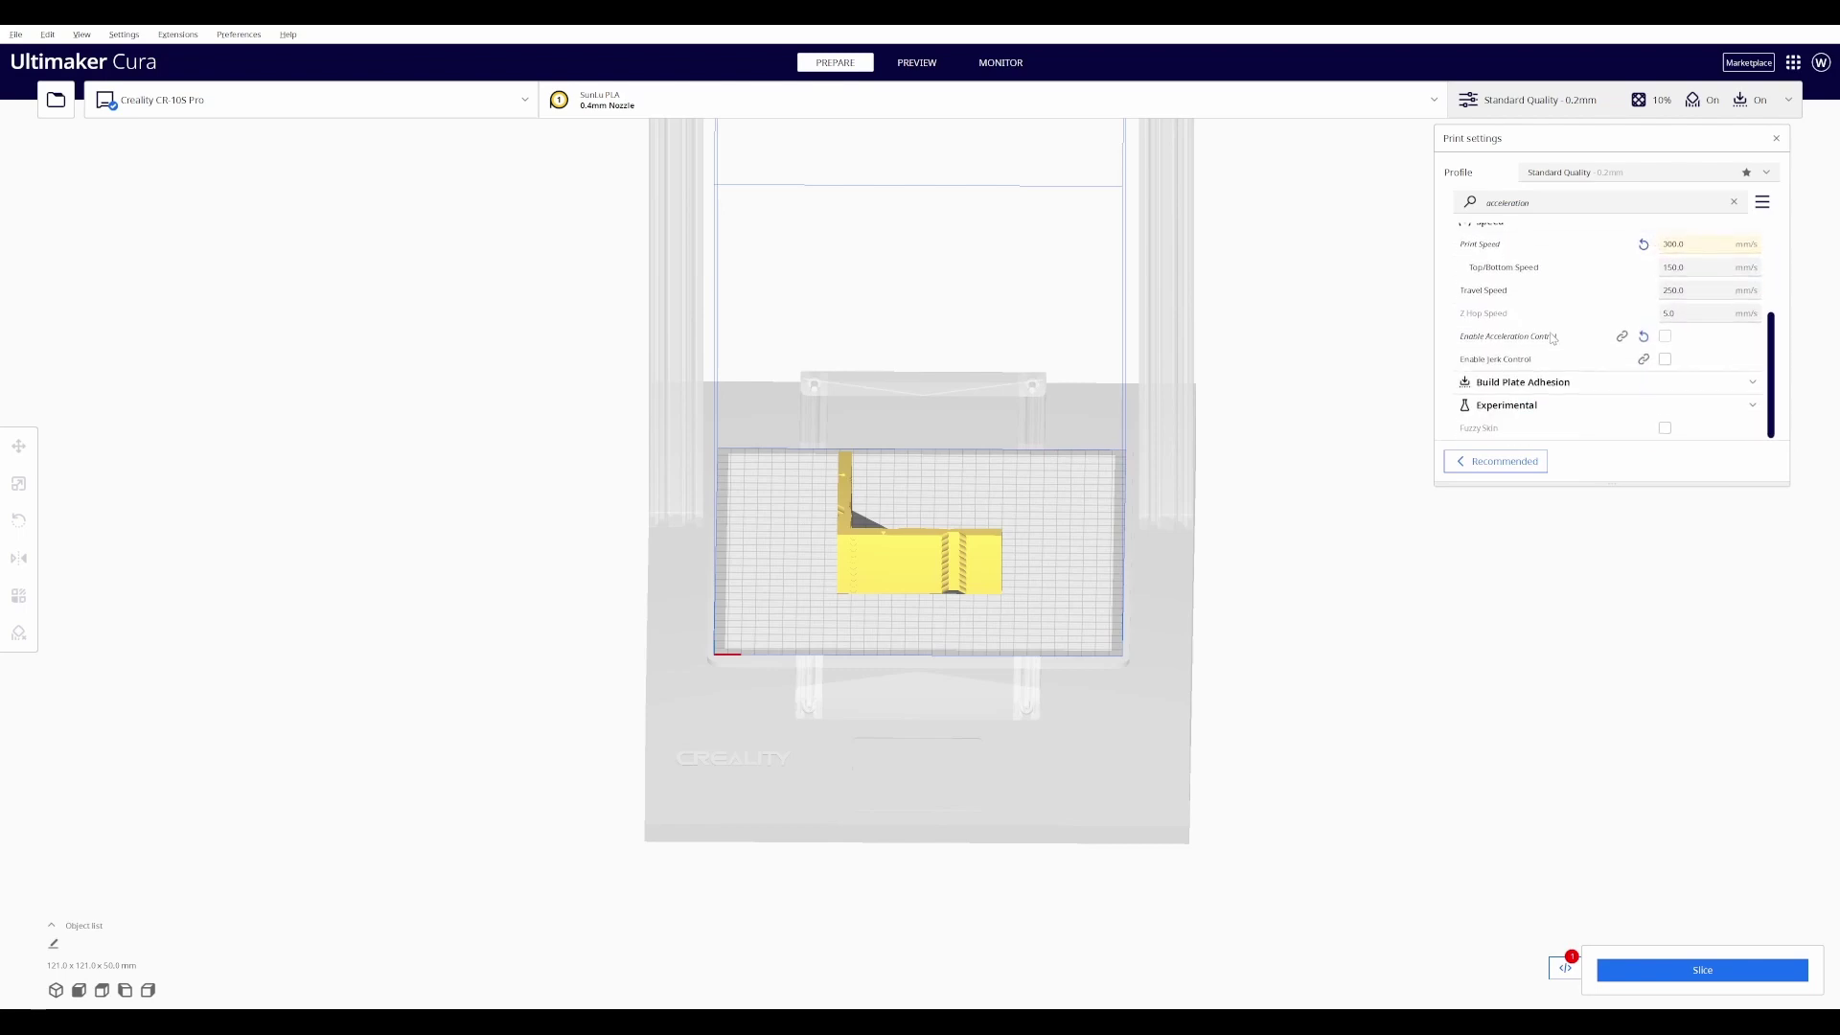
mouse_move(1602, 369)
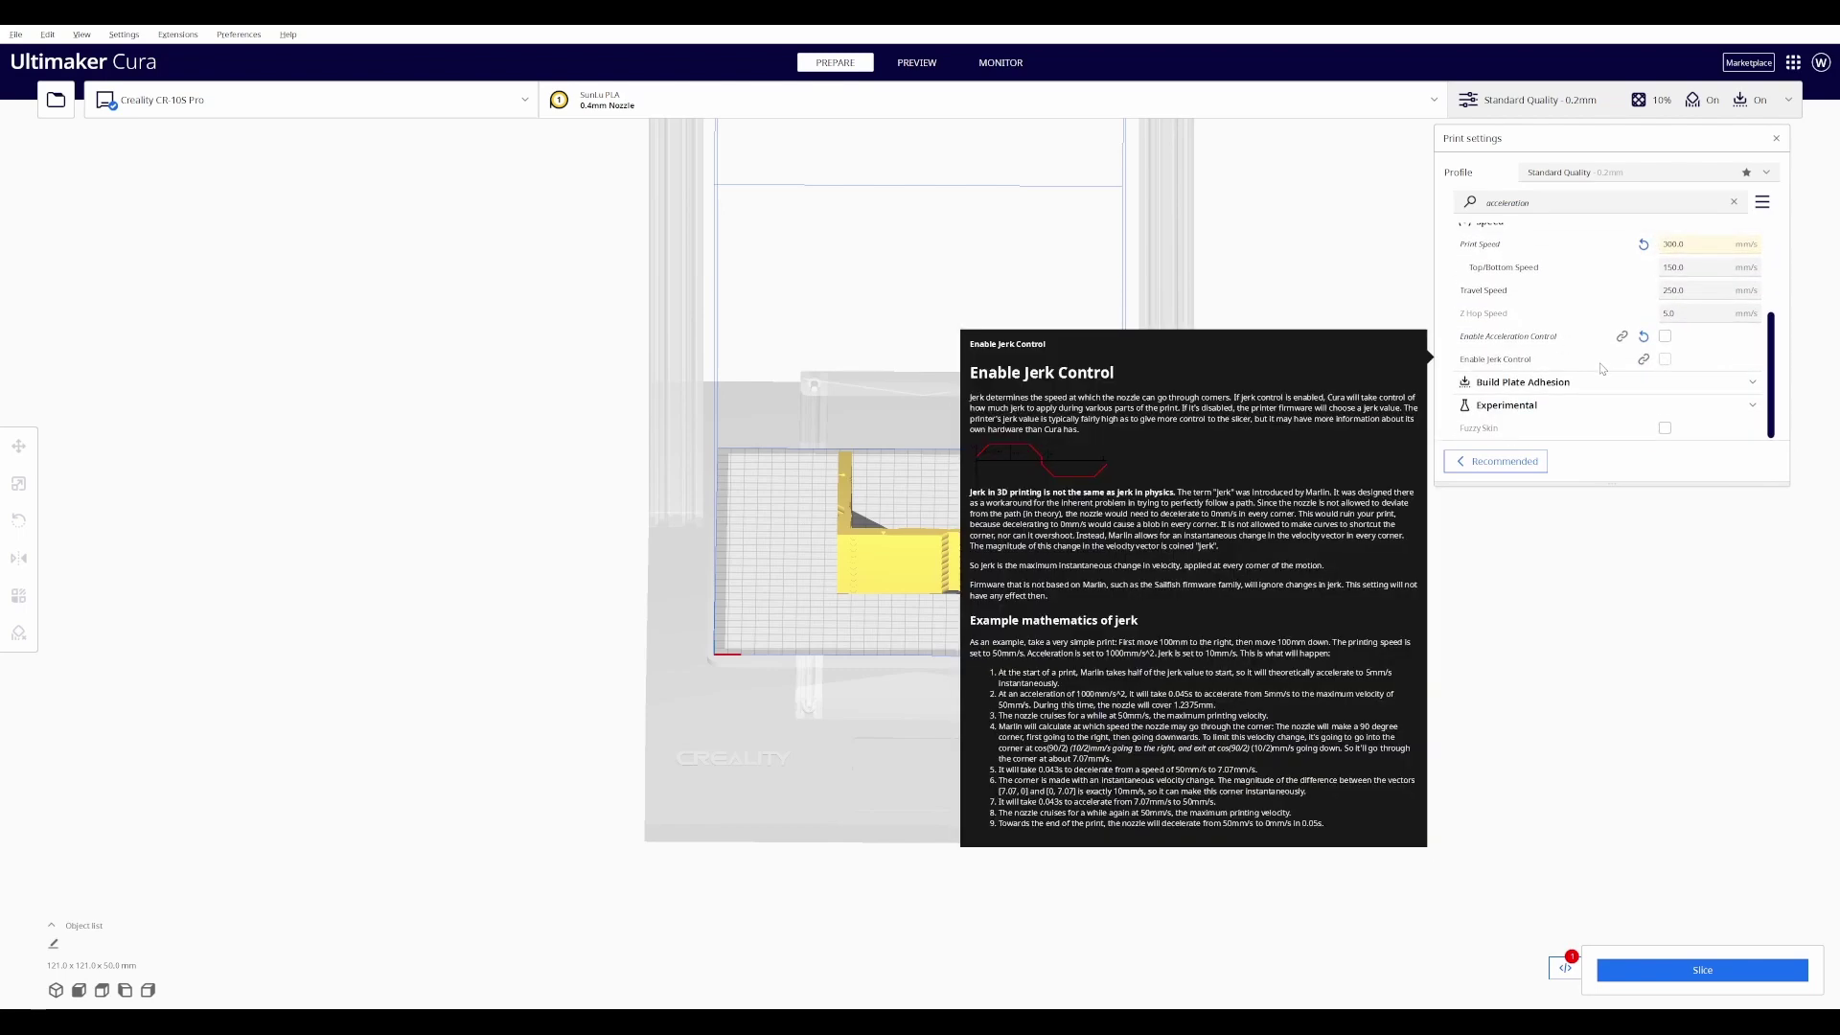
scroll(1669, 372, "up", 5)
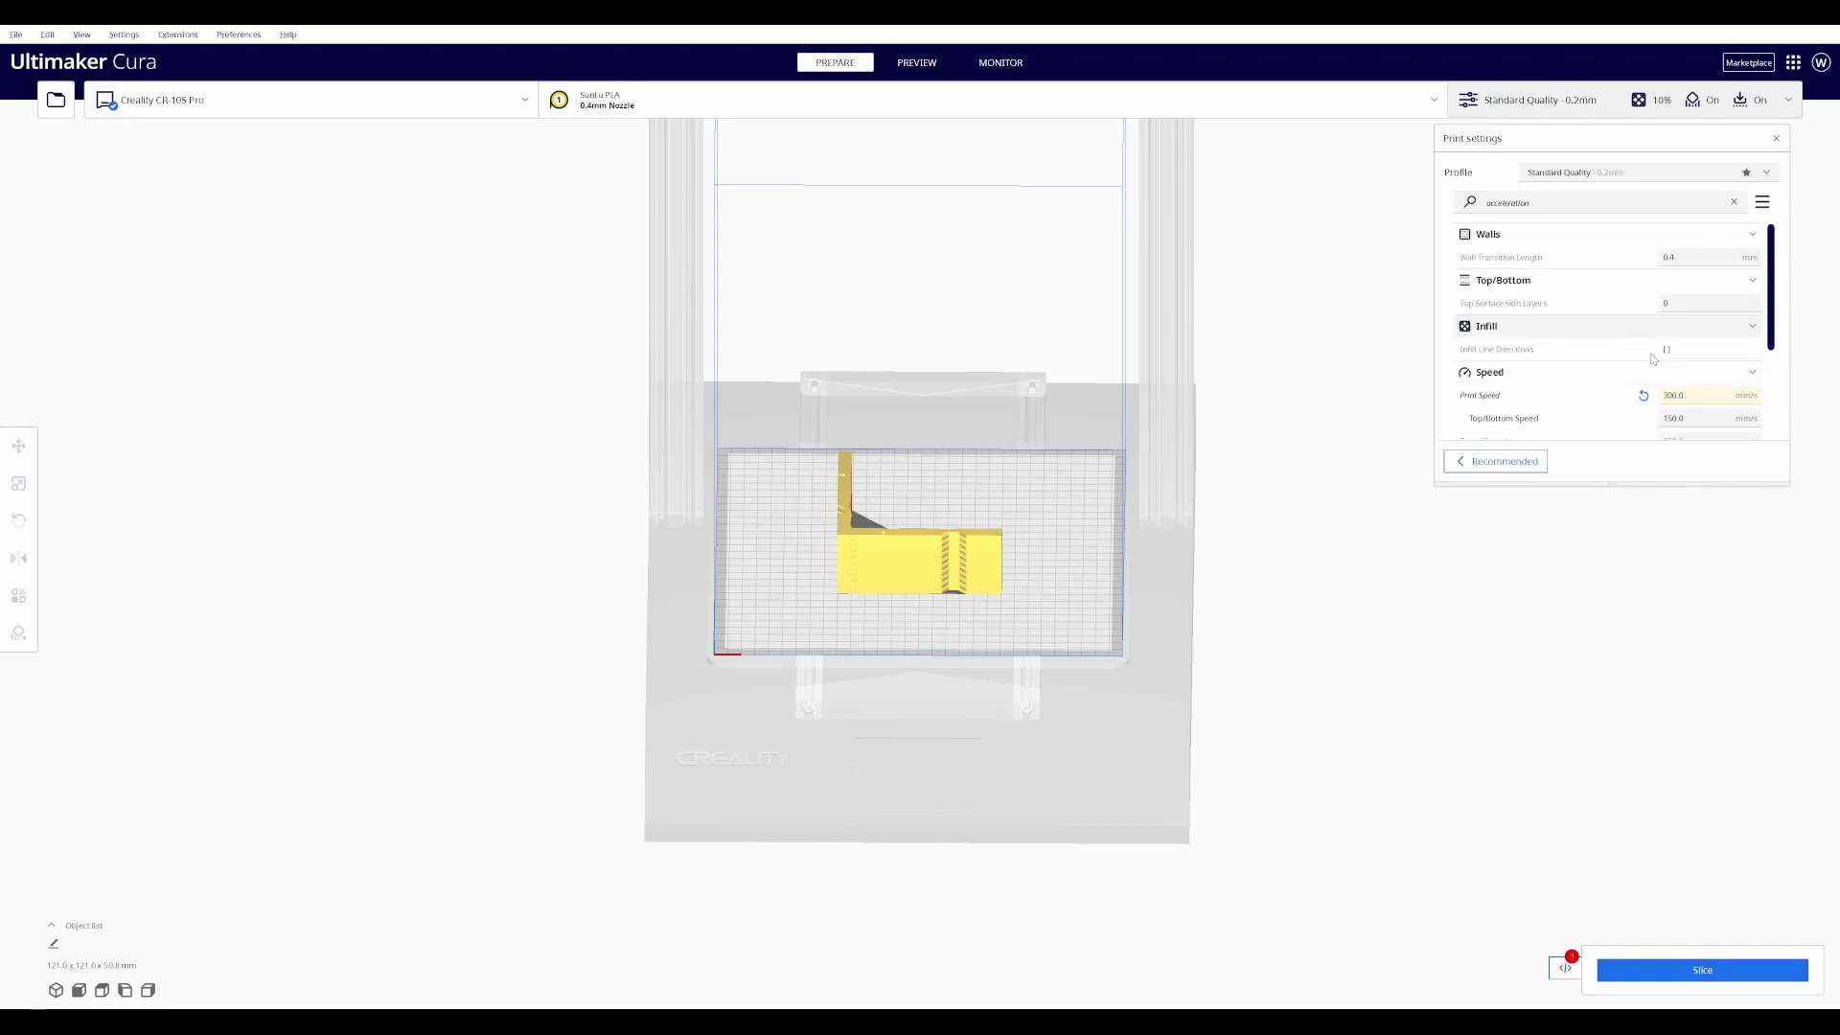
left_click(1734, 202)
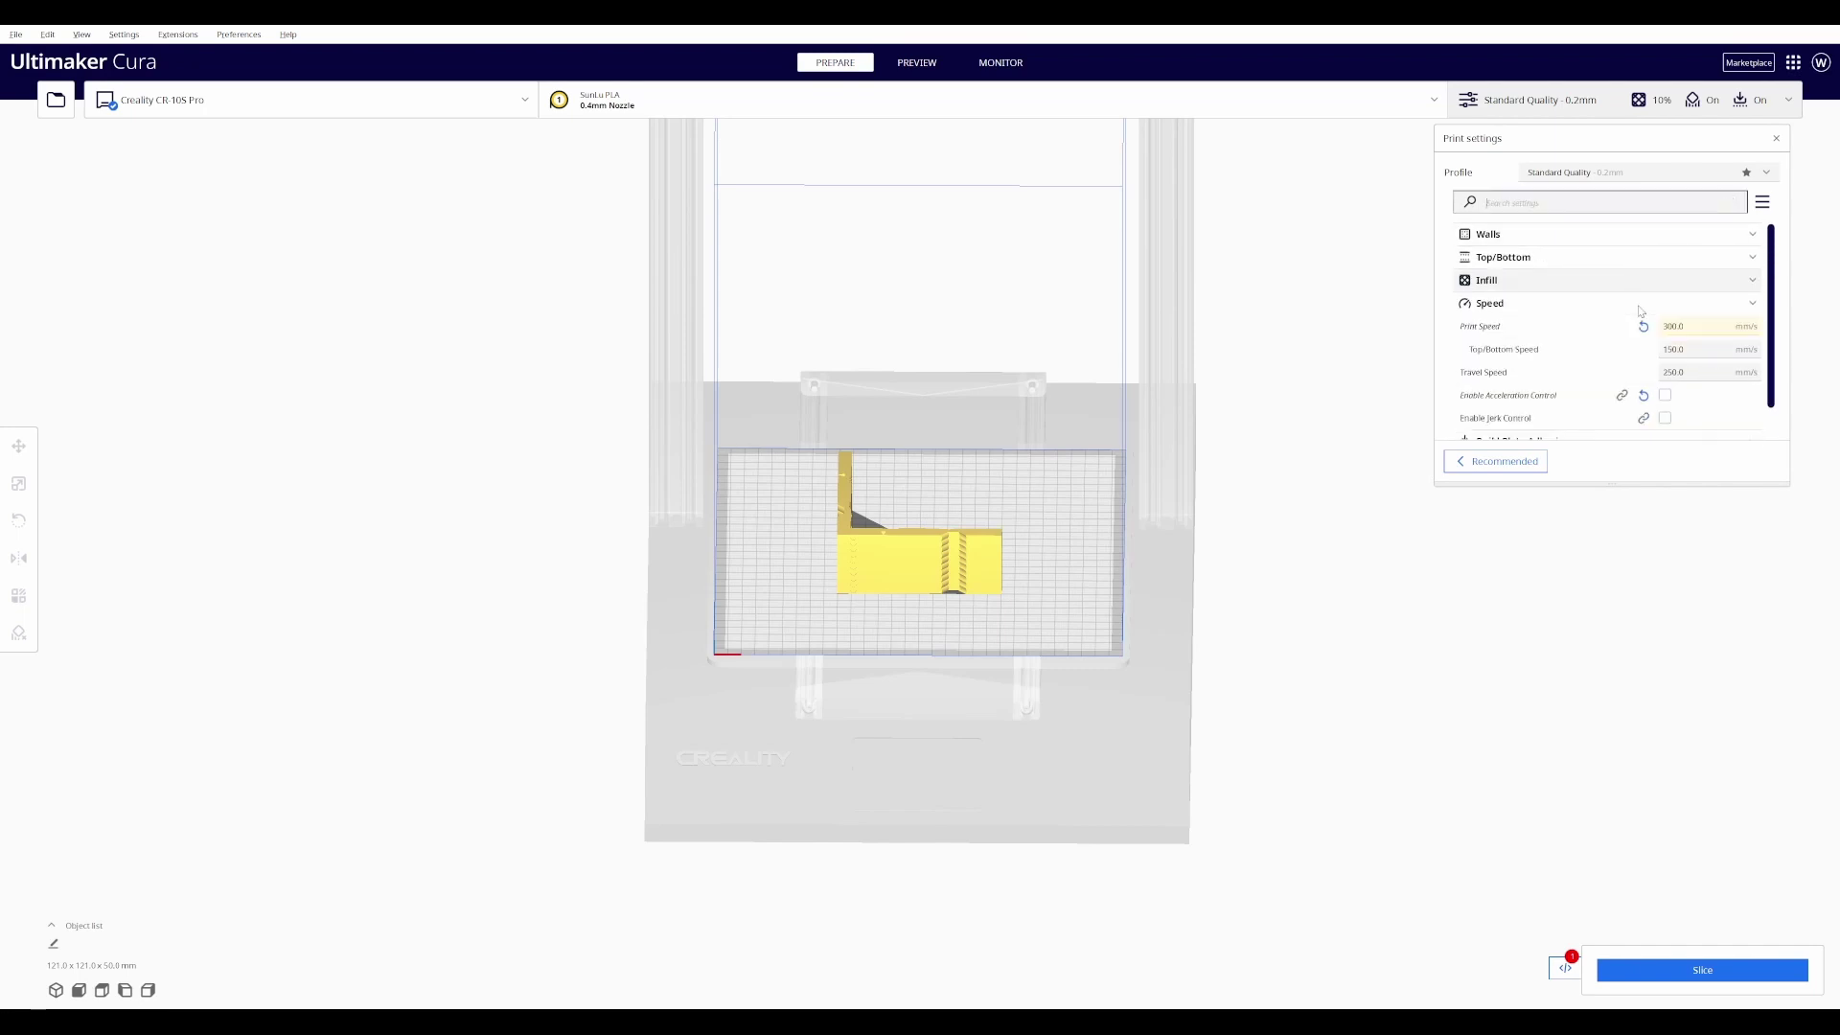
Step: Scroll the full settings list up to the Wall Line Count field
scroll(1645, 327, "up", 5)
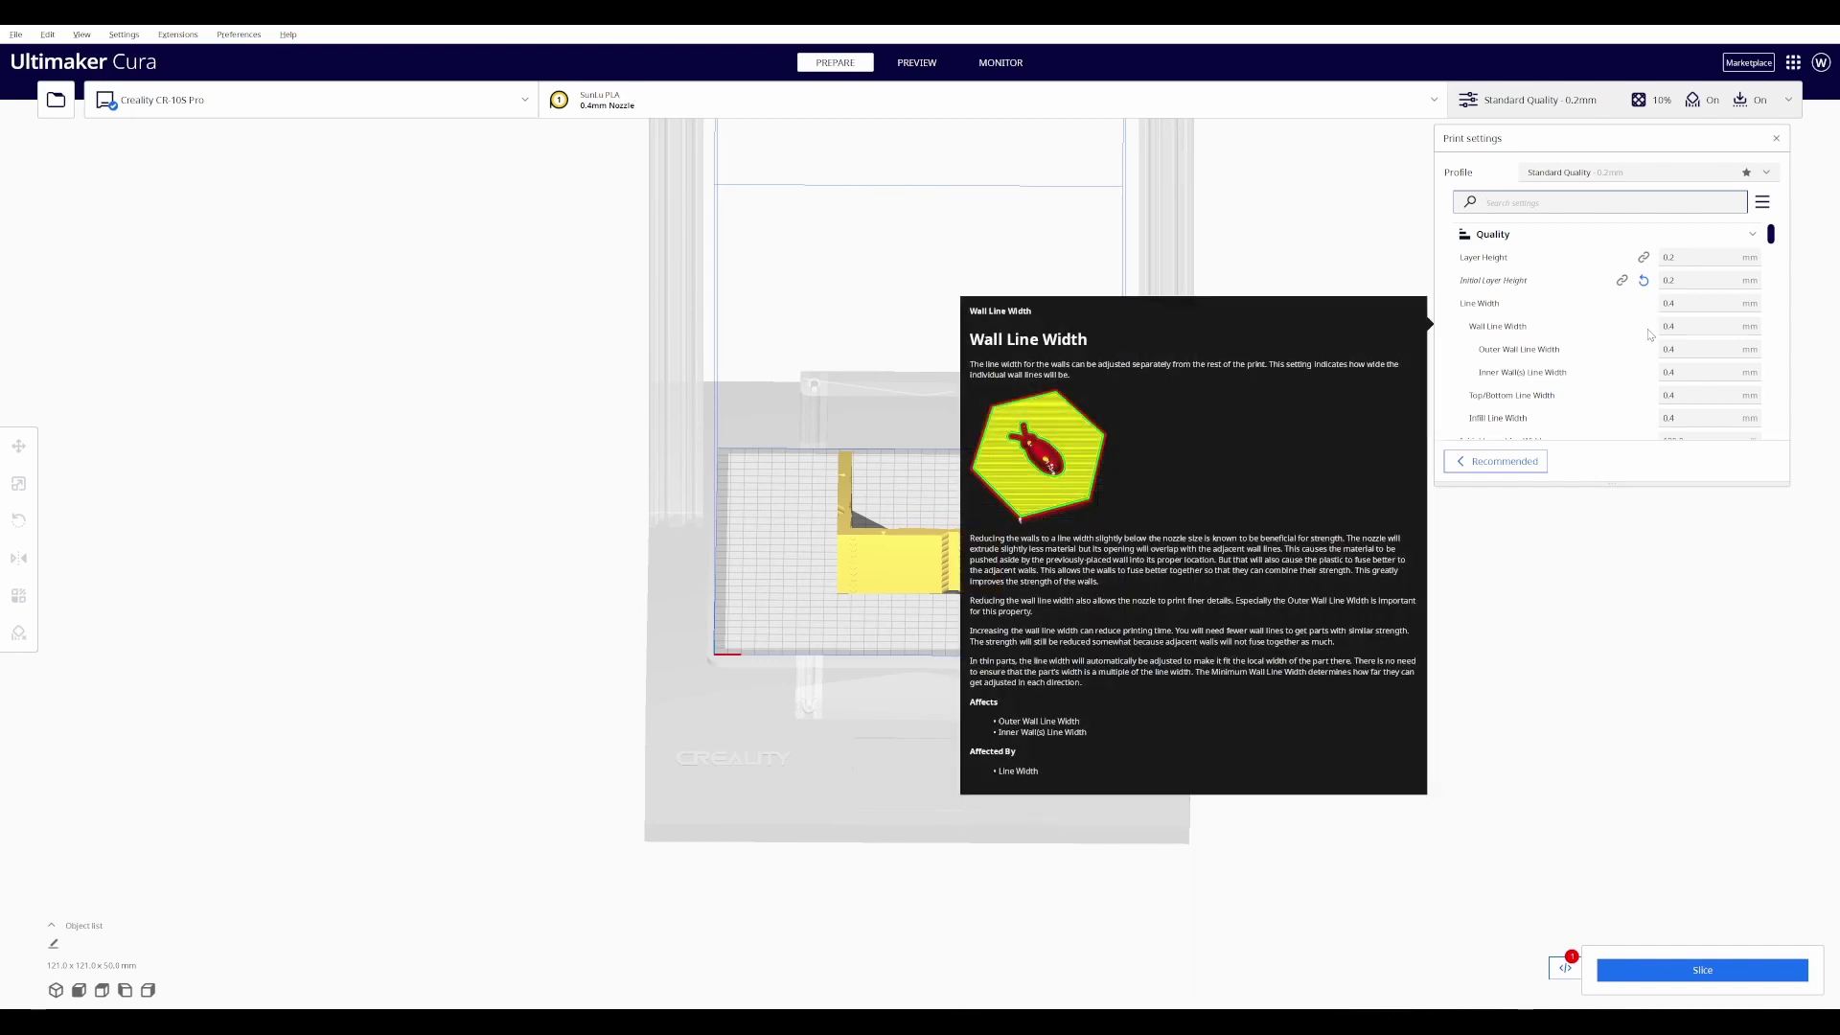
scroll(1648, 334, "down", 5)
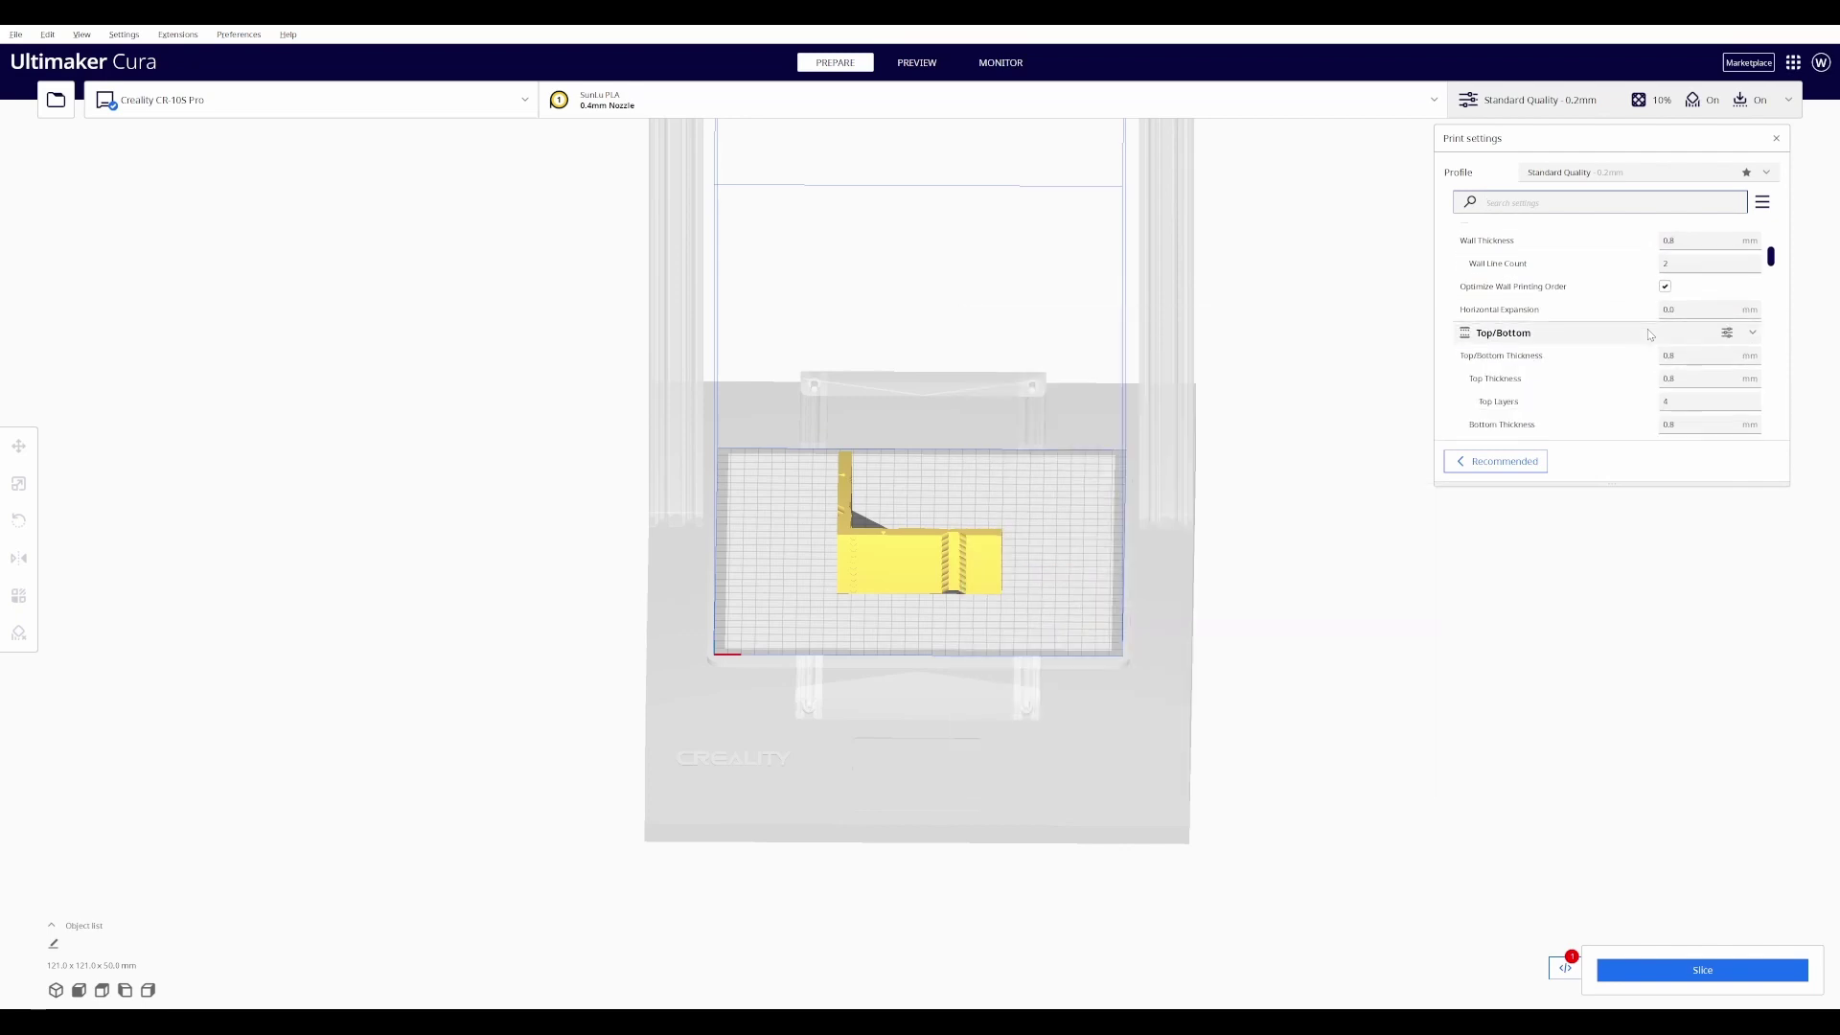
scroll(1648, 334, "down", 2)
scroll(1649, 334, "up", 2)
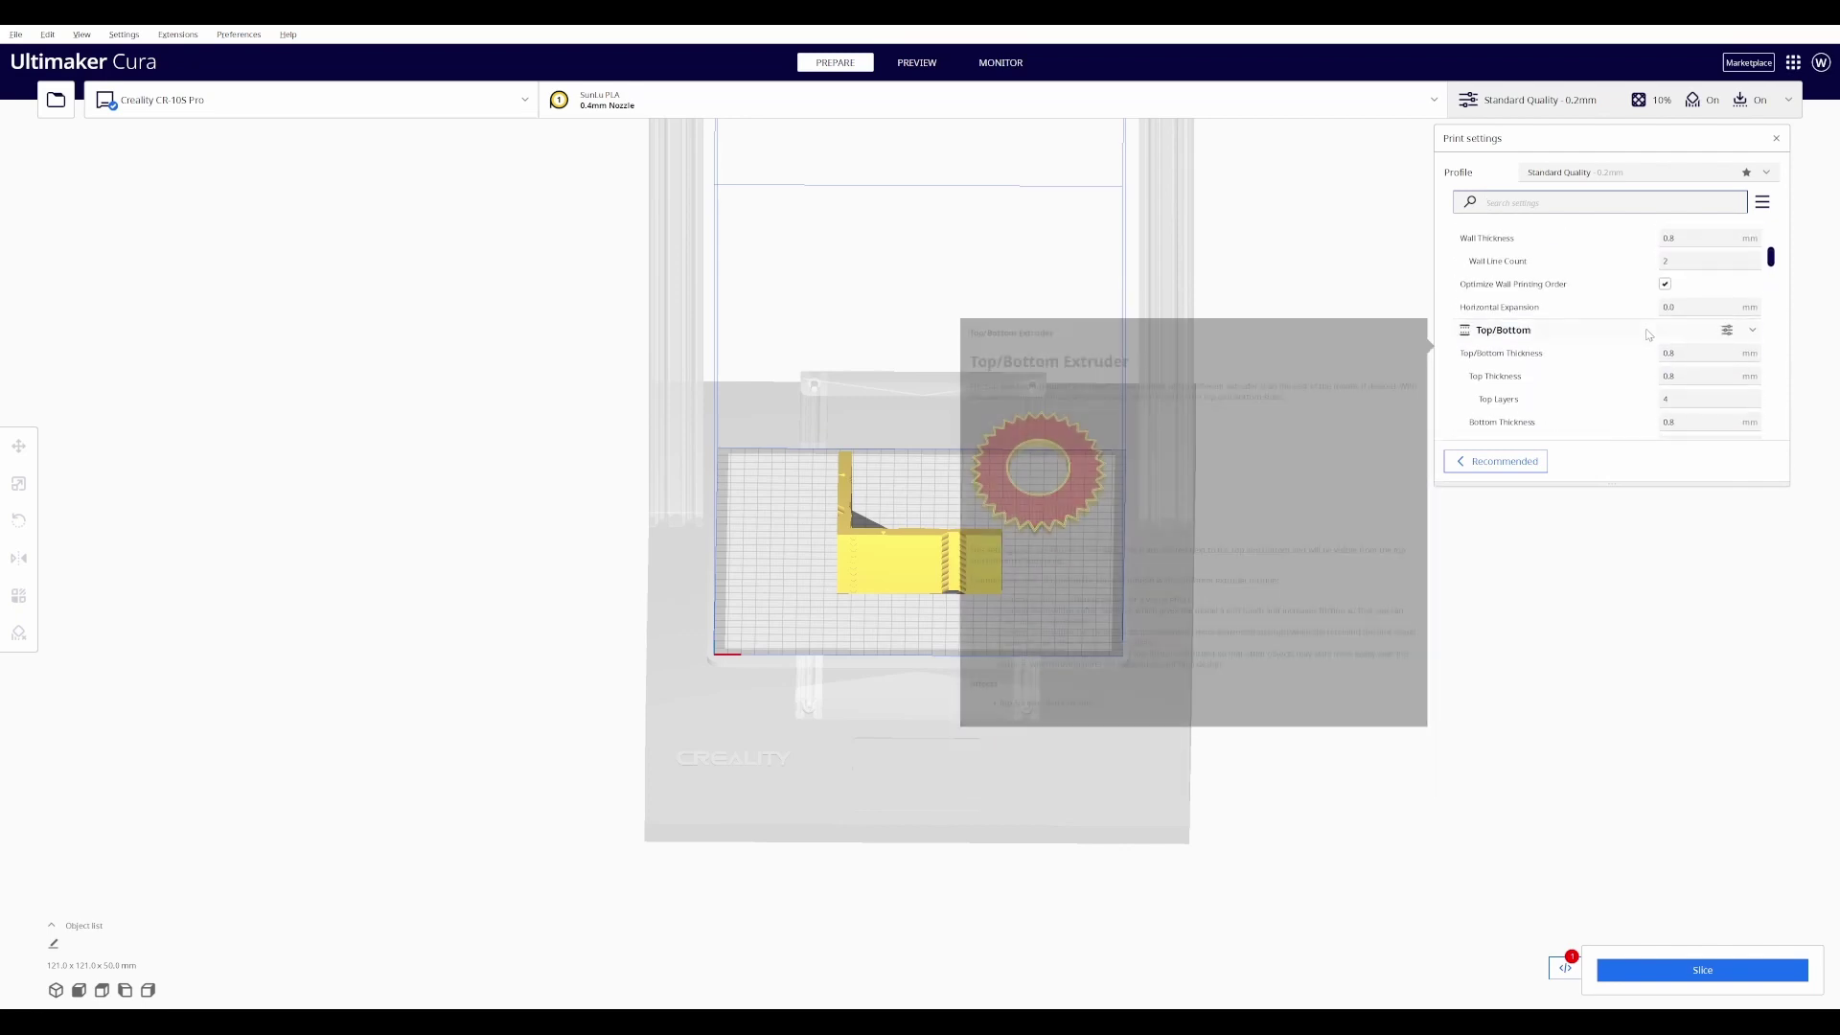
scroll(1648, 333, "up", 2)
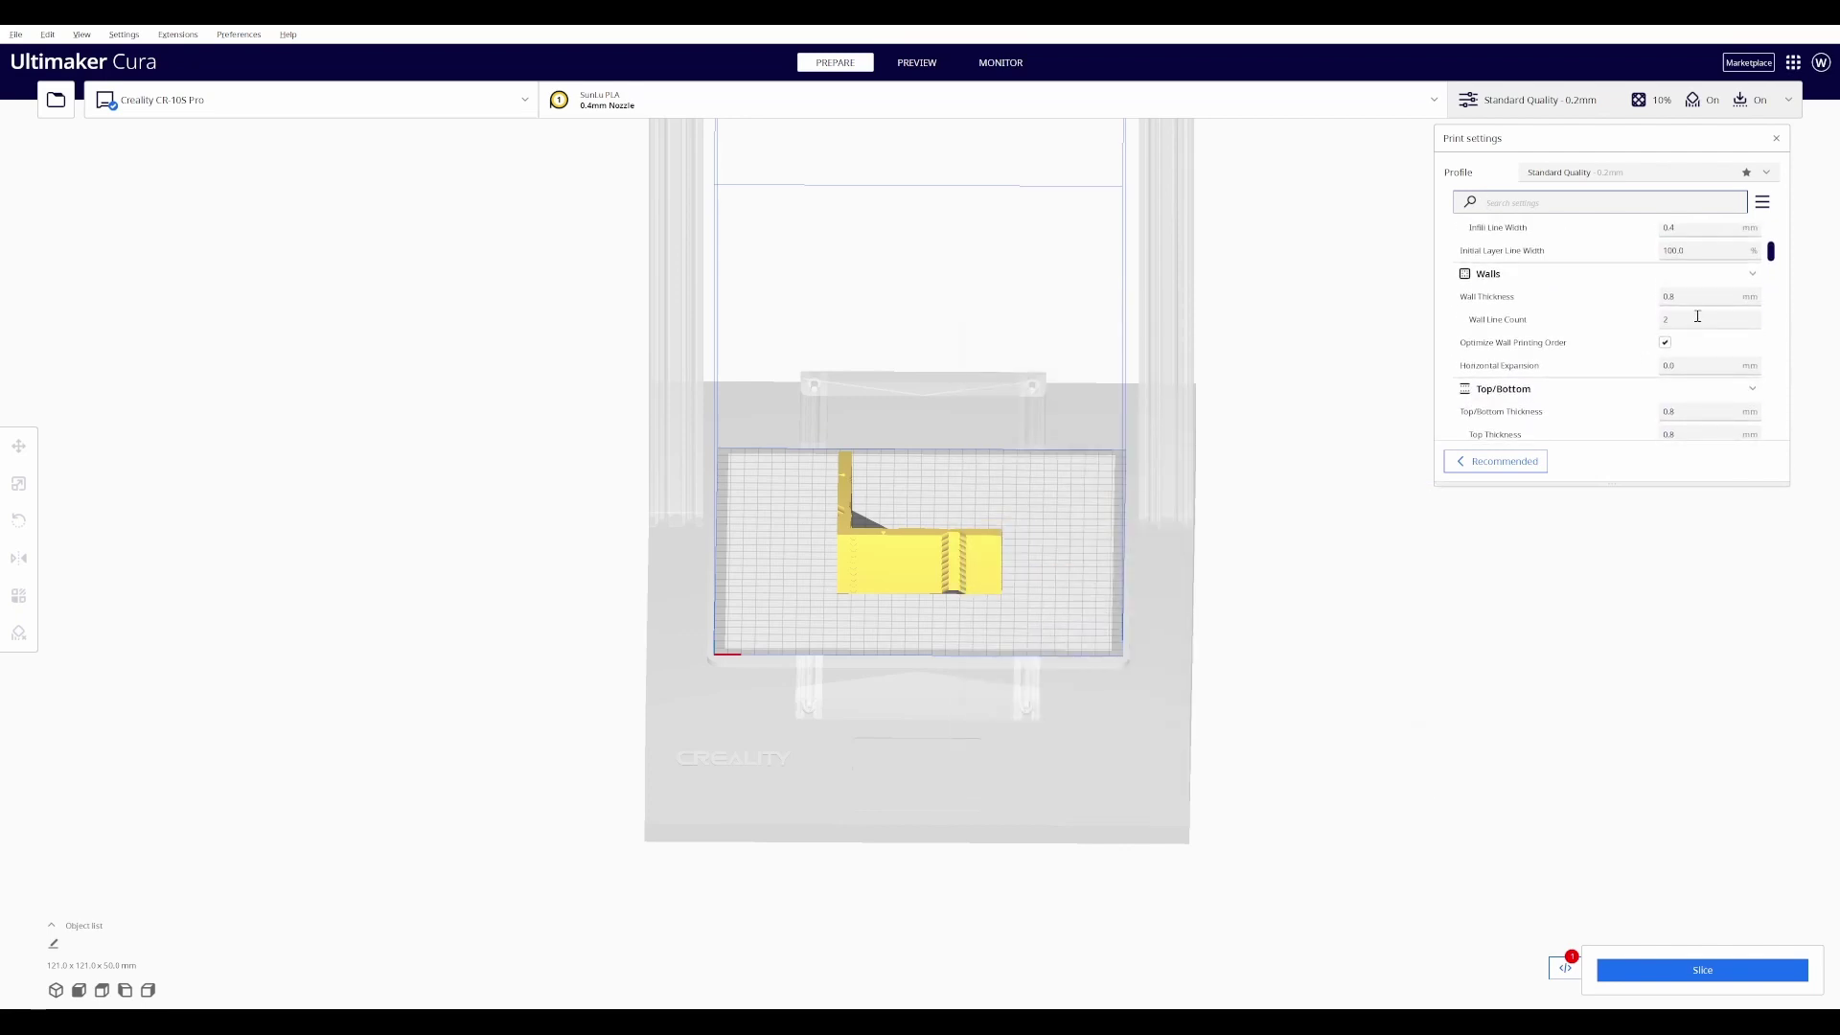
left_click(1697, 318)
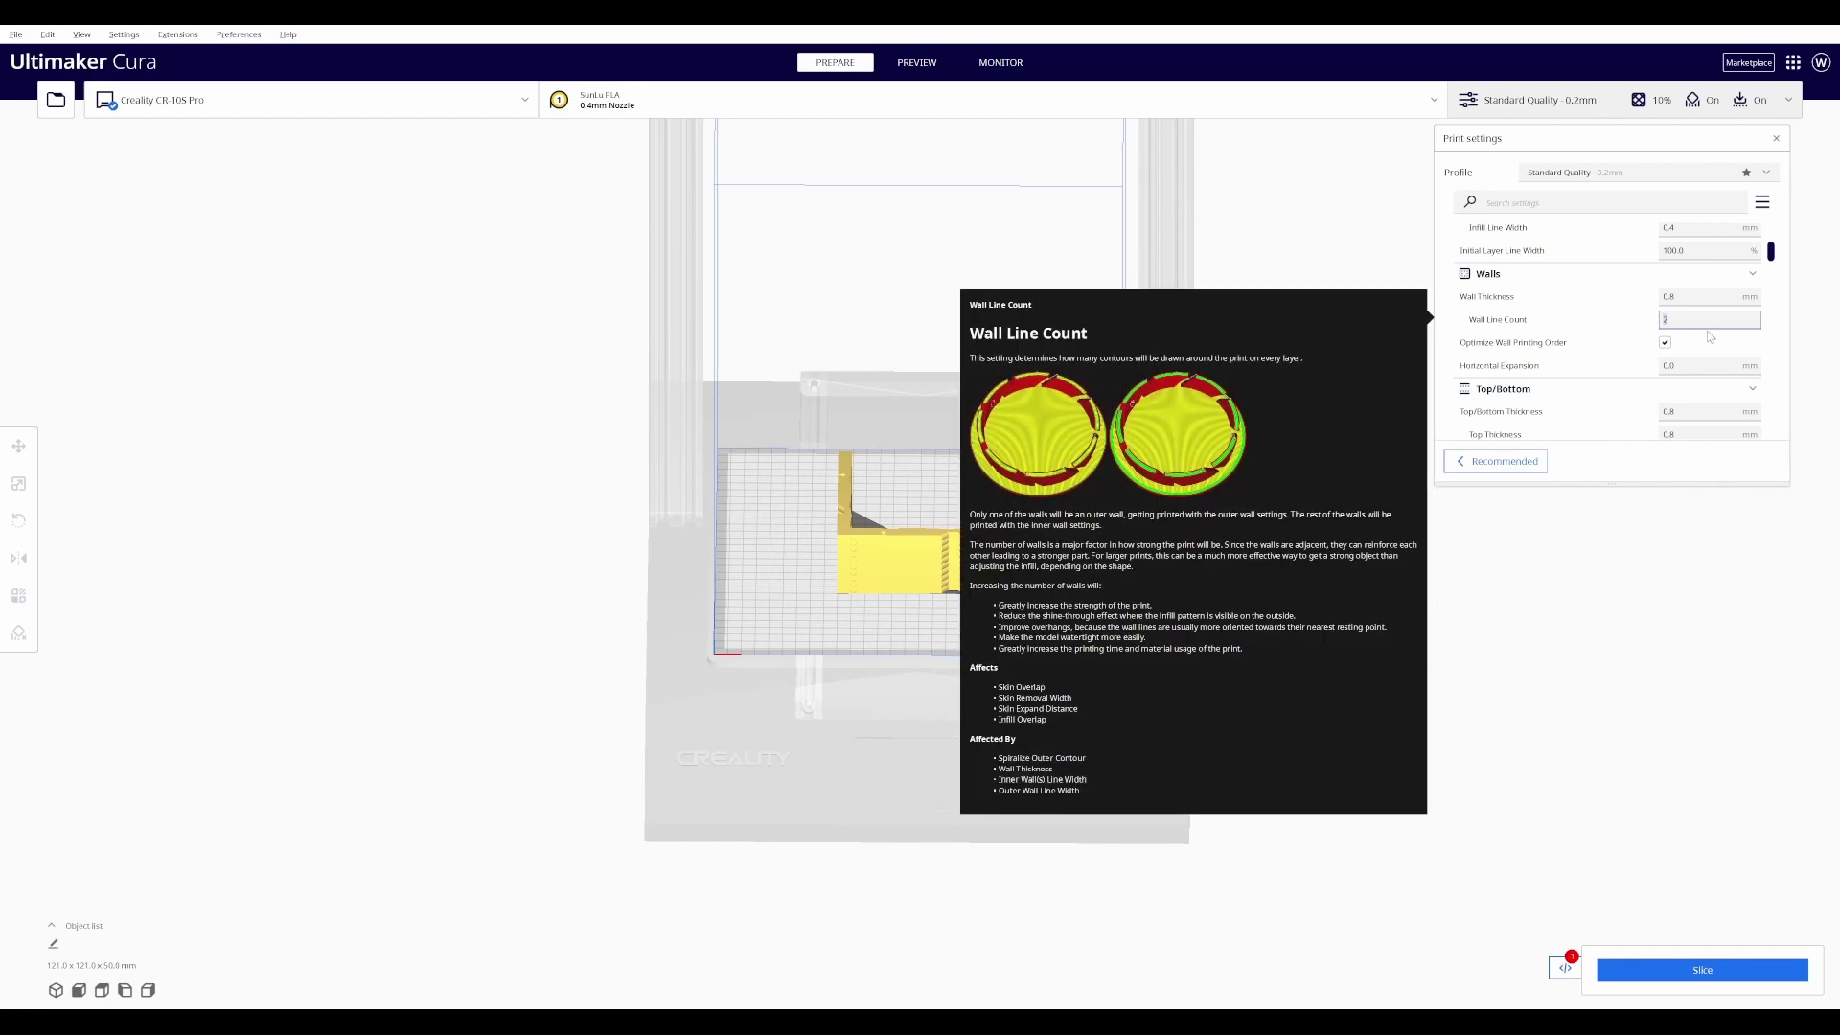
Step: Reduce the Wall Line Count to a single wall, then select the Printing Temperature value
type("3")
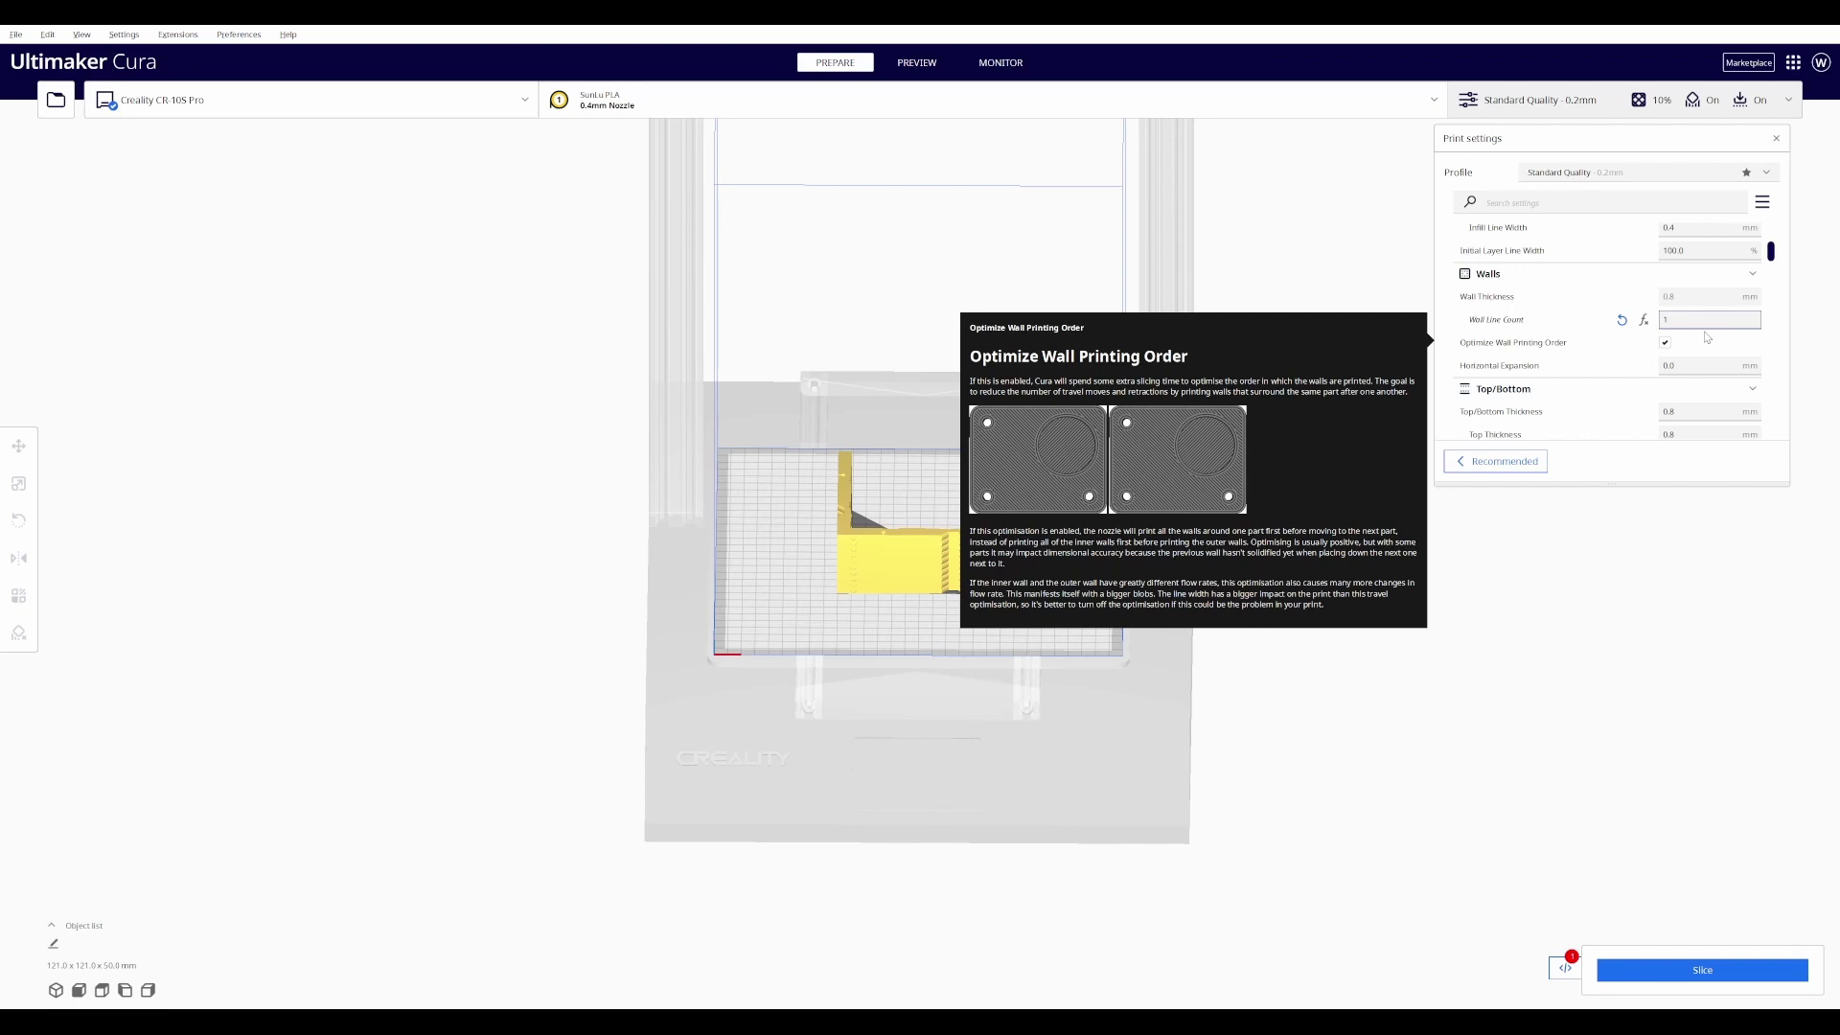
scroll(1707, 338, "down", 3)
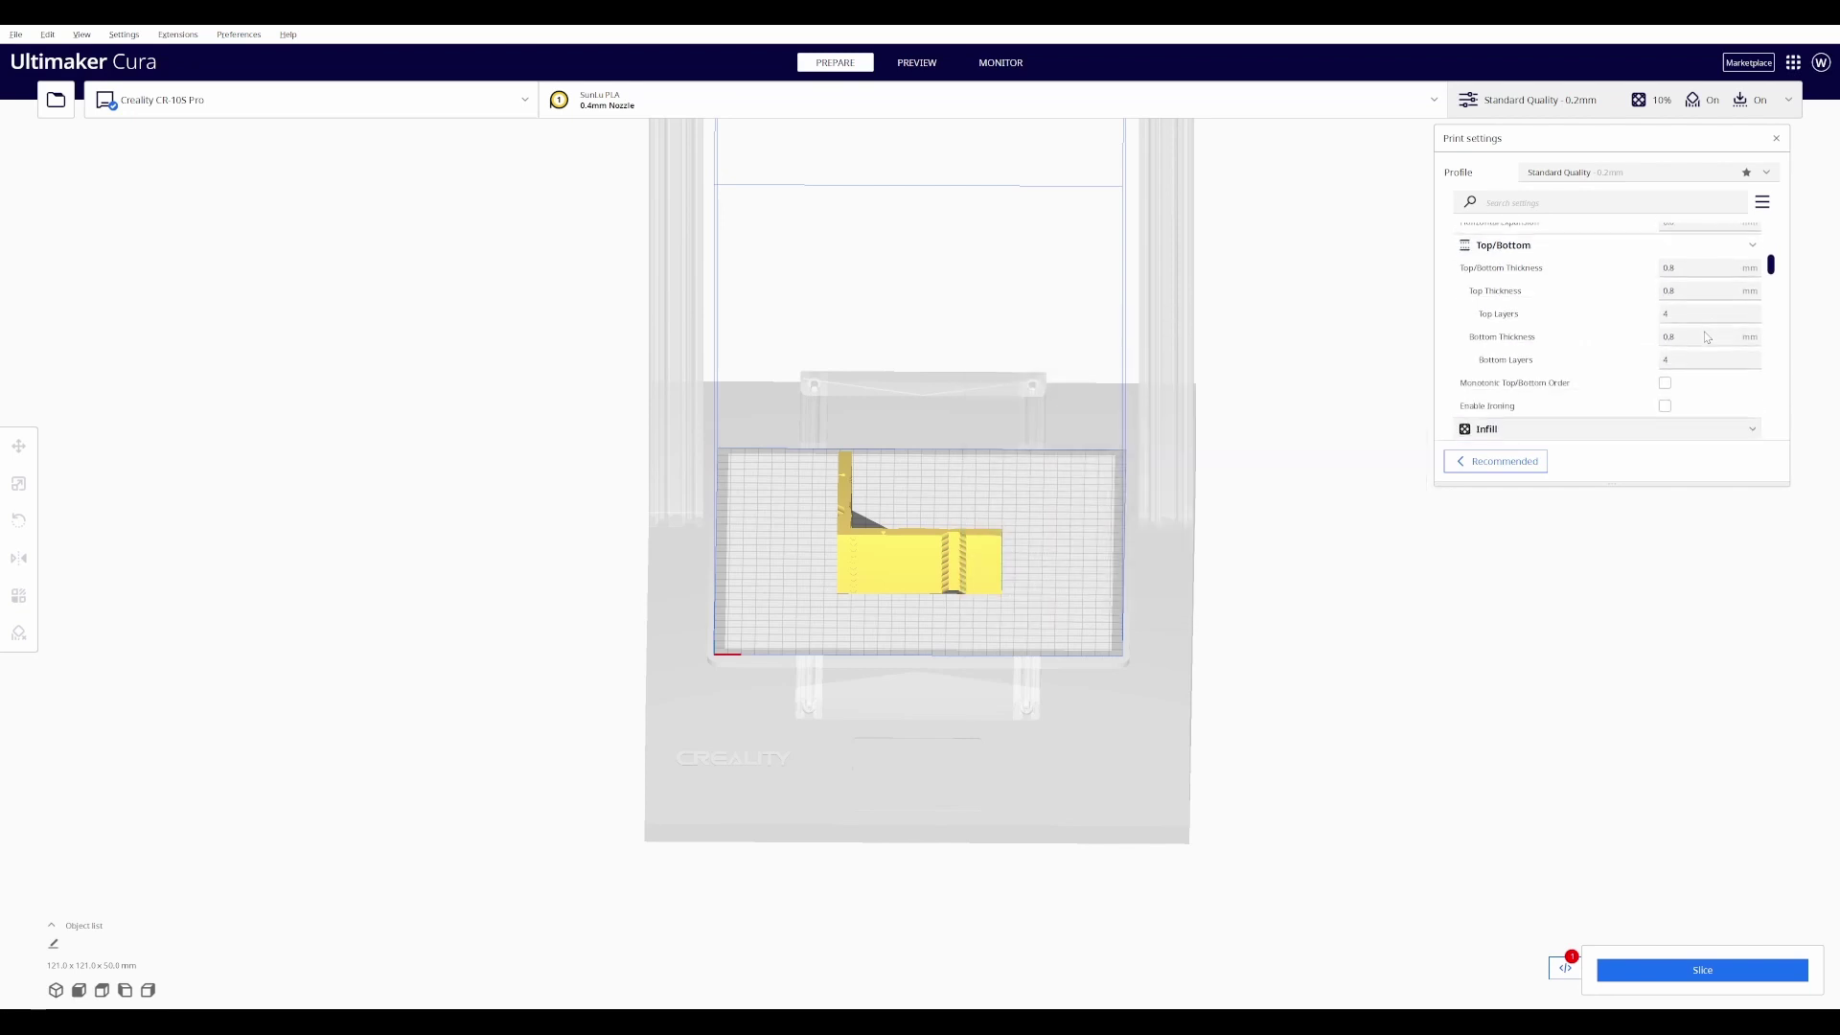
scroll(1705, 330, "up", 1)
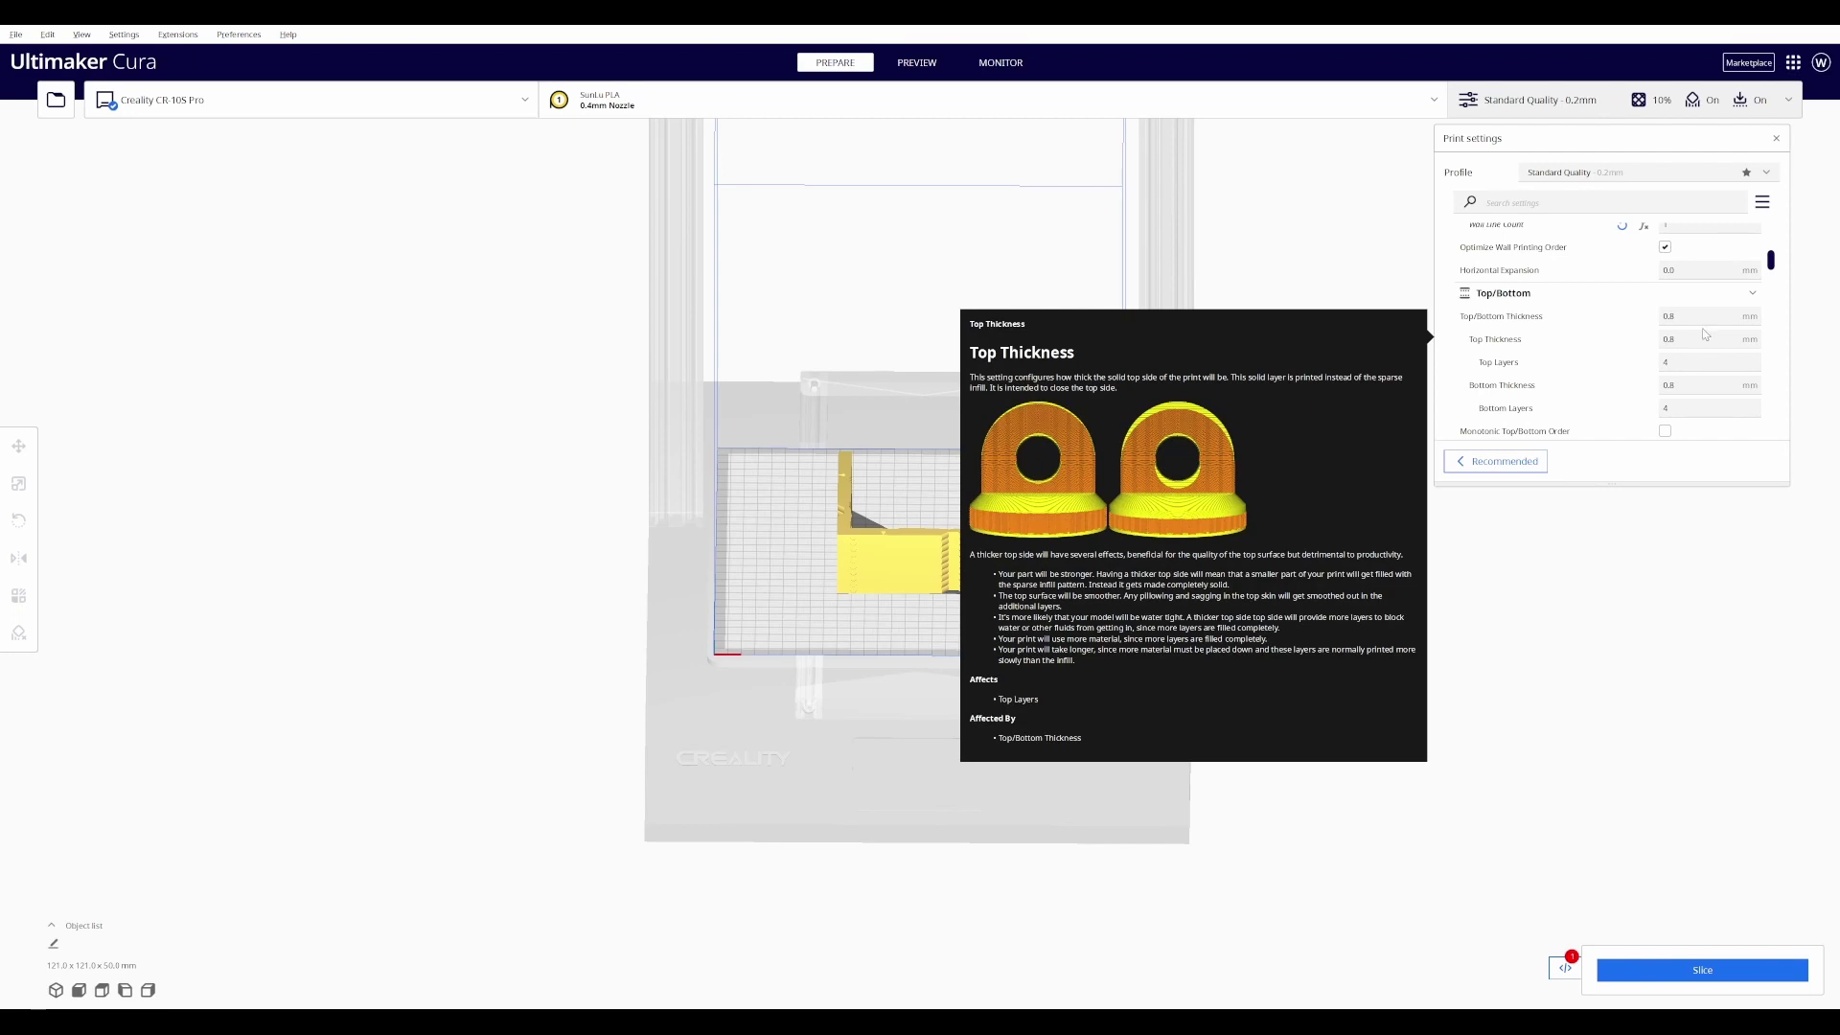
scroll(1705, 331, "down", 3)
scroll(1702, 356, "down", 5)
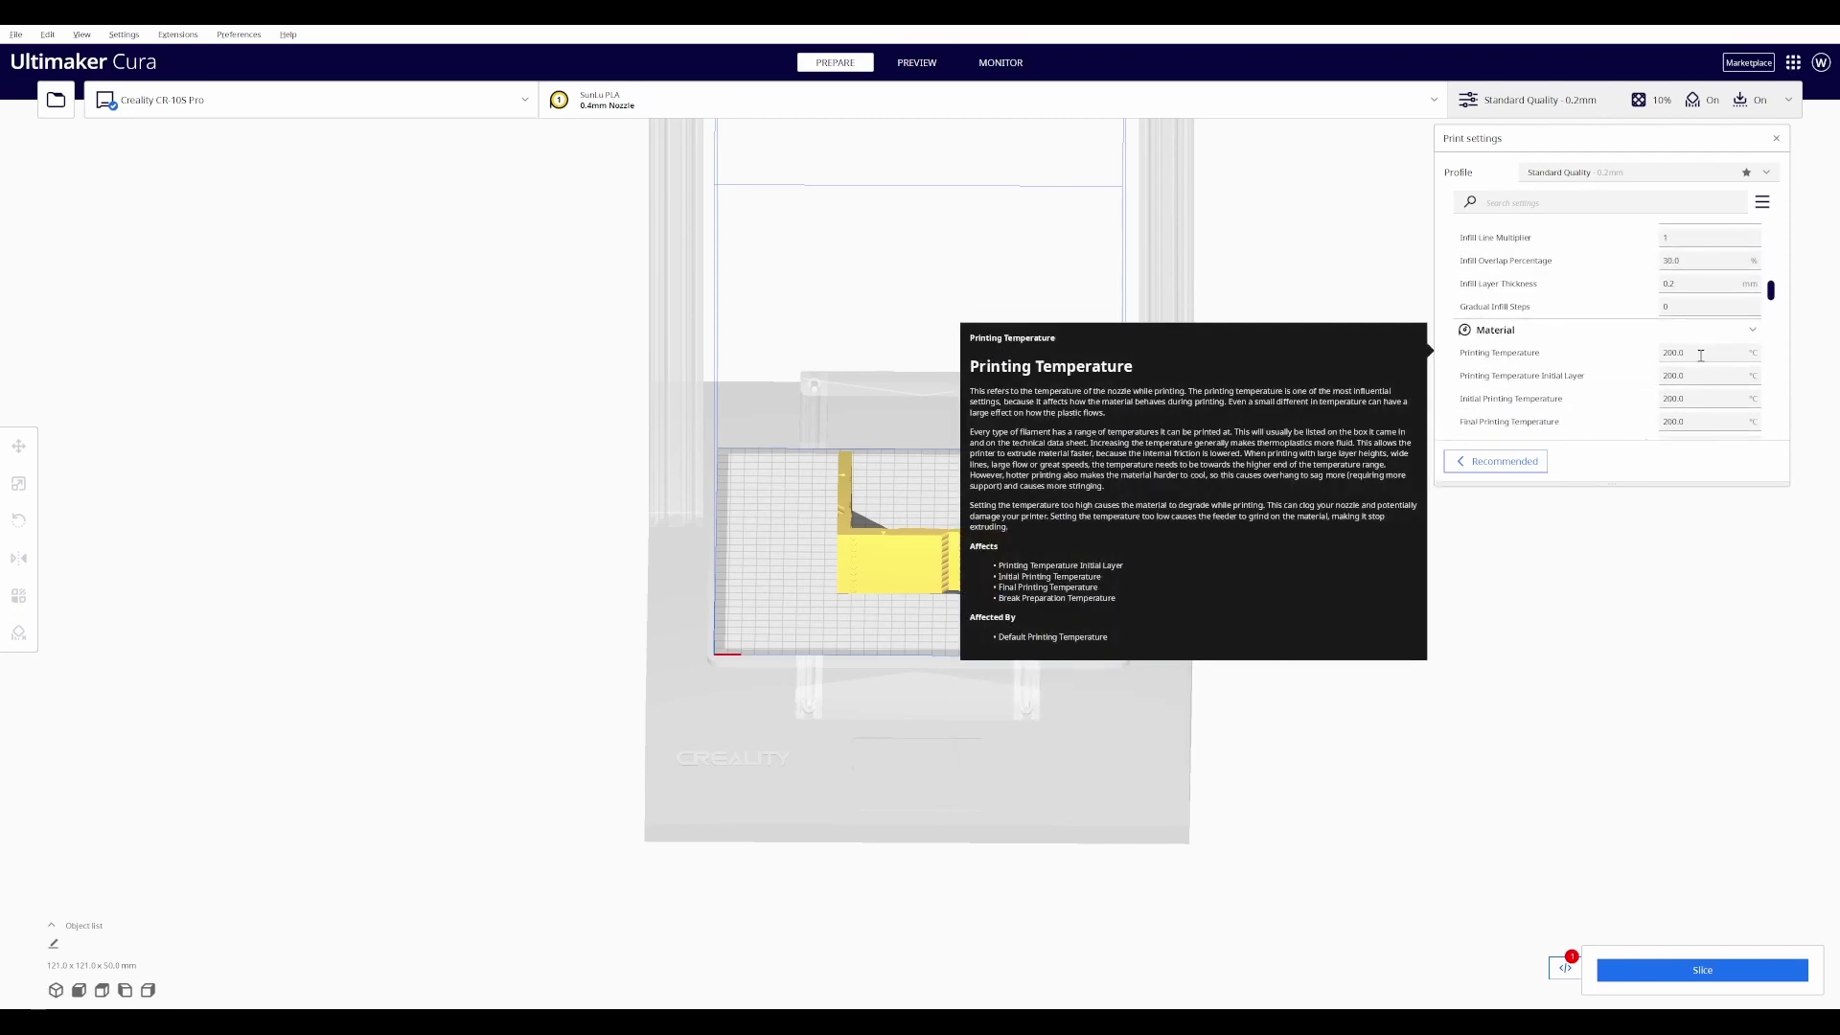
left_click(1702, 355)
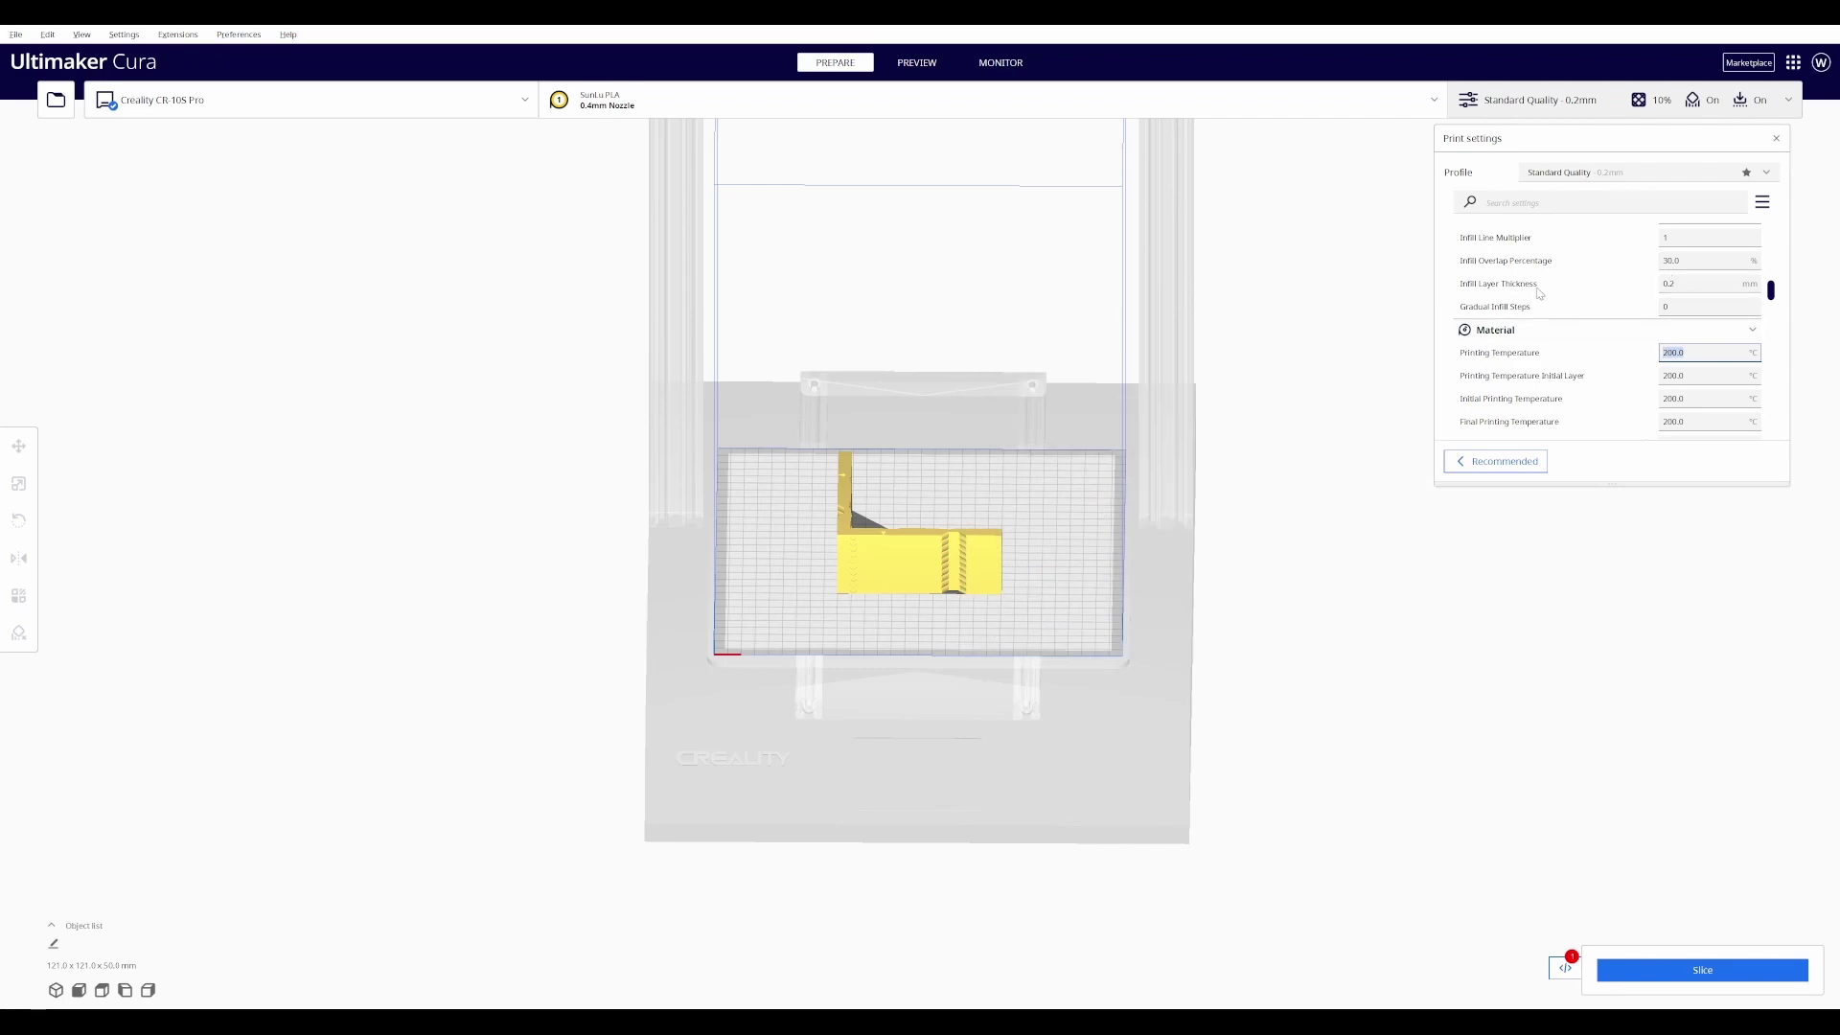
scroll(1696, 326, "down", 3)
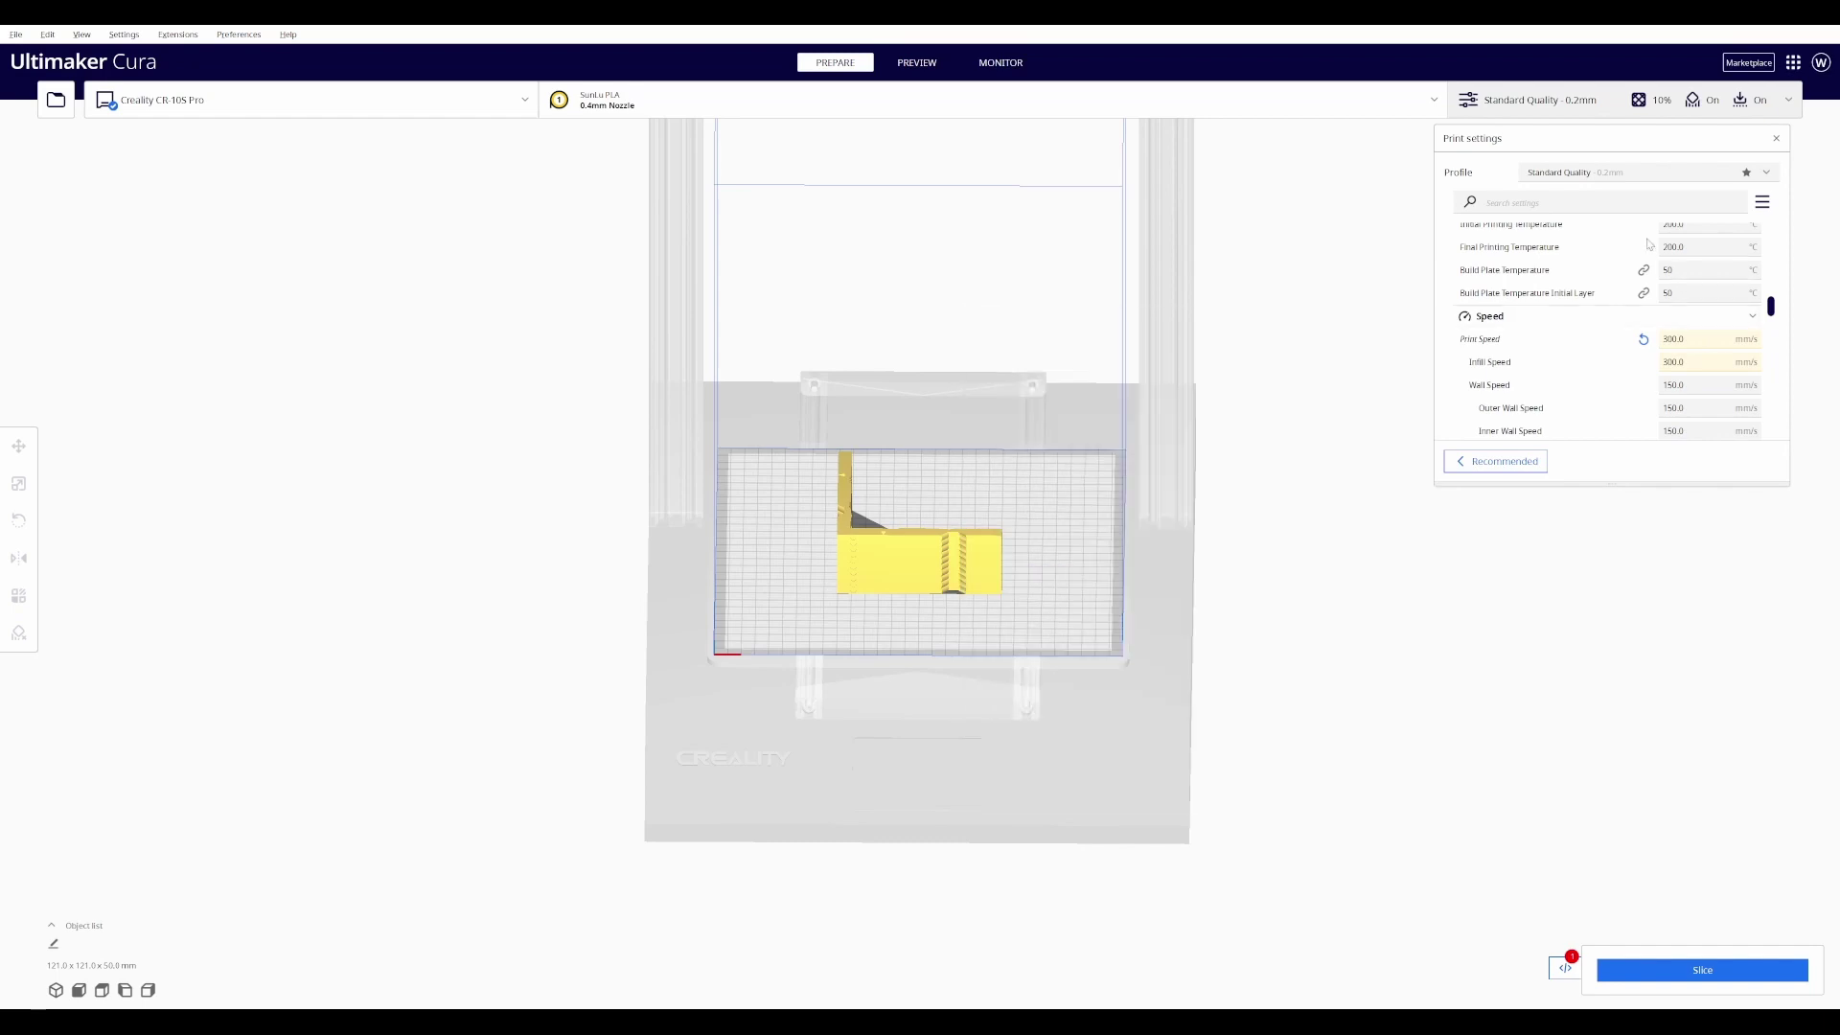
Step: Set Infill Density to 0%
scroll(1649, 242, "up", 5)
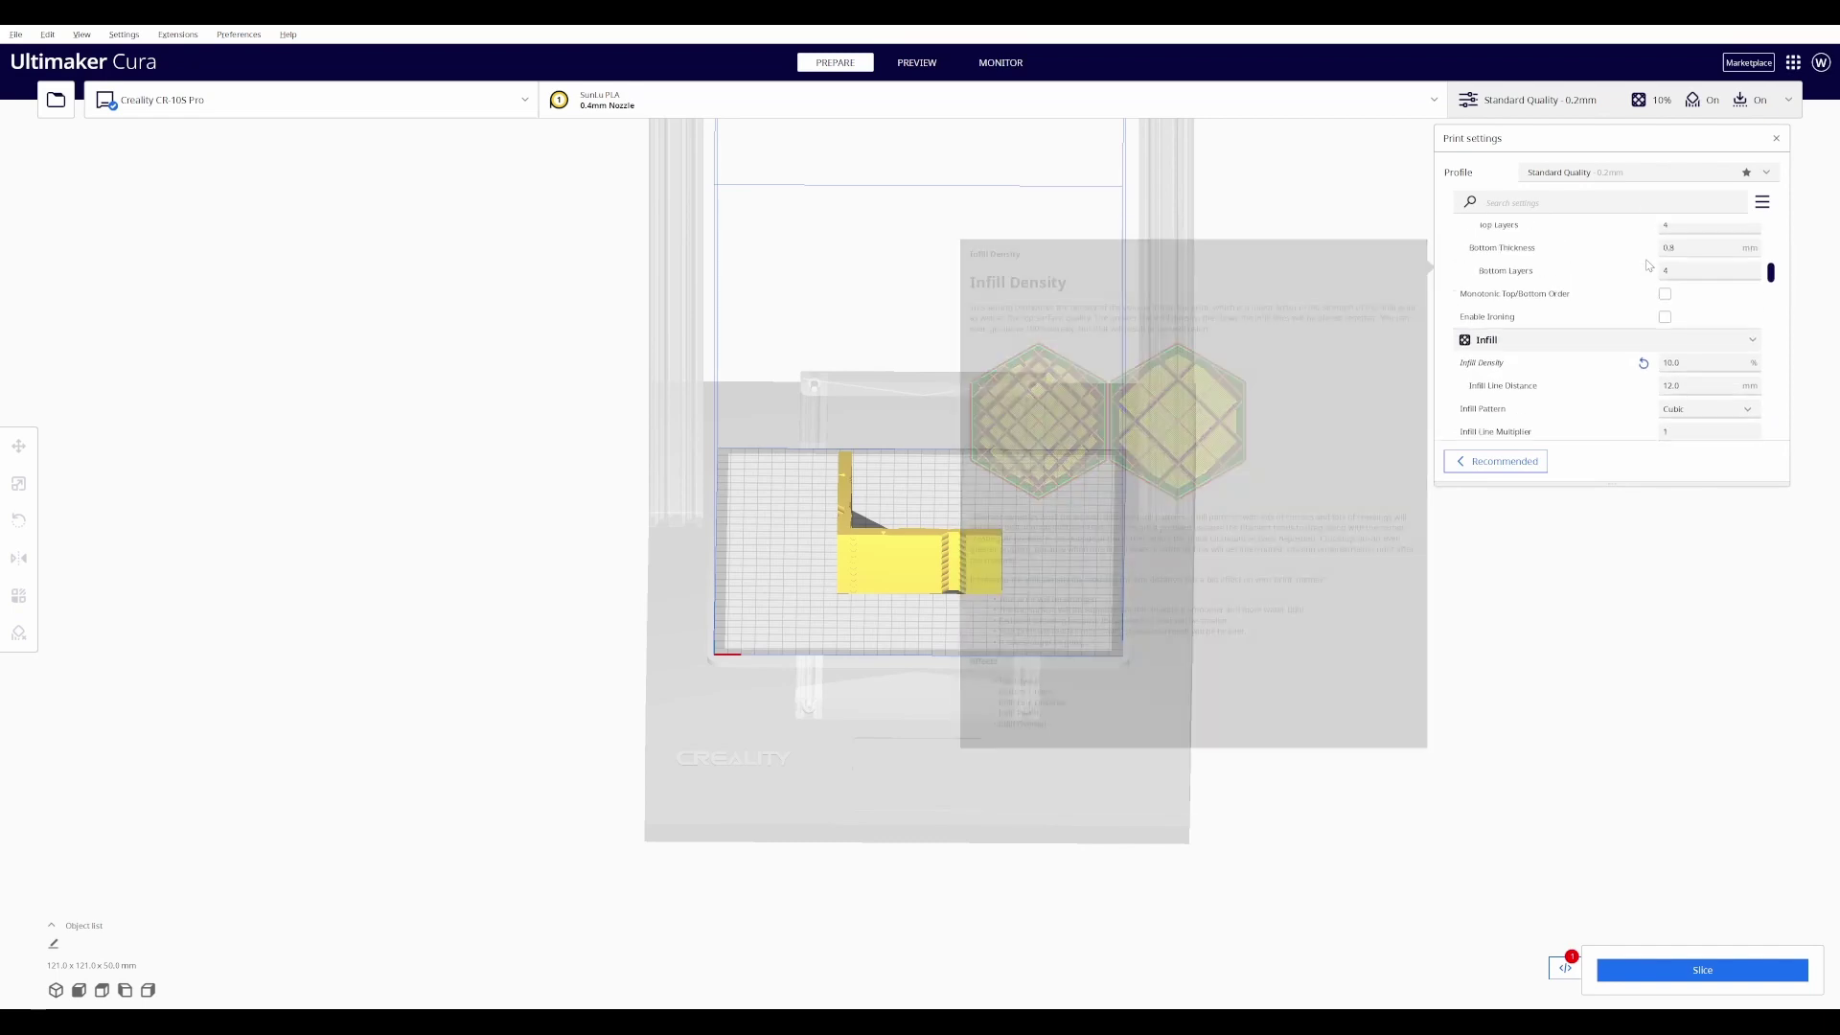
scroll(1646, 276, "down", 1)
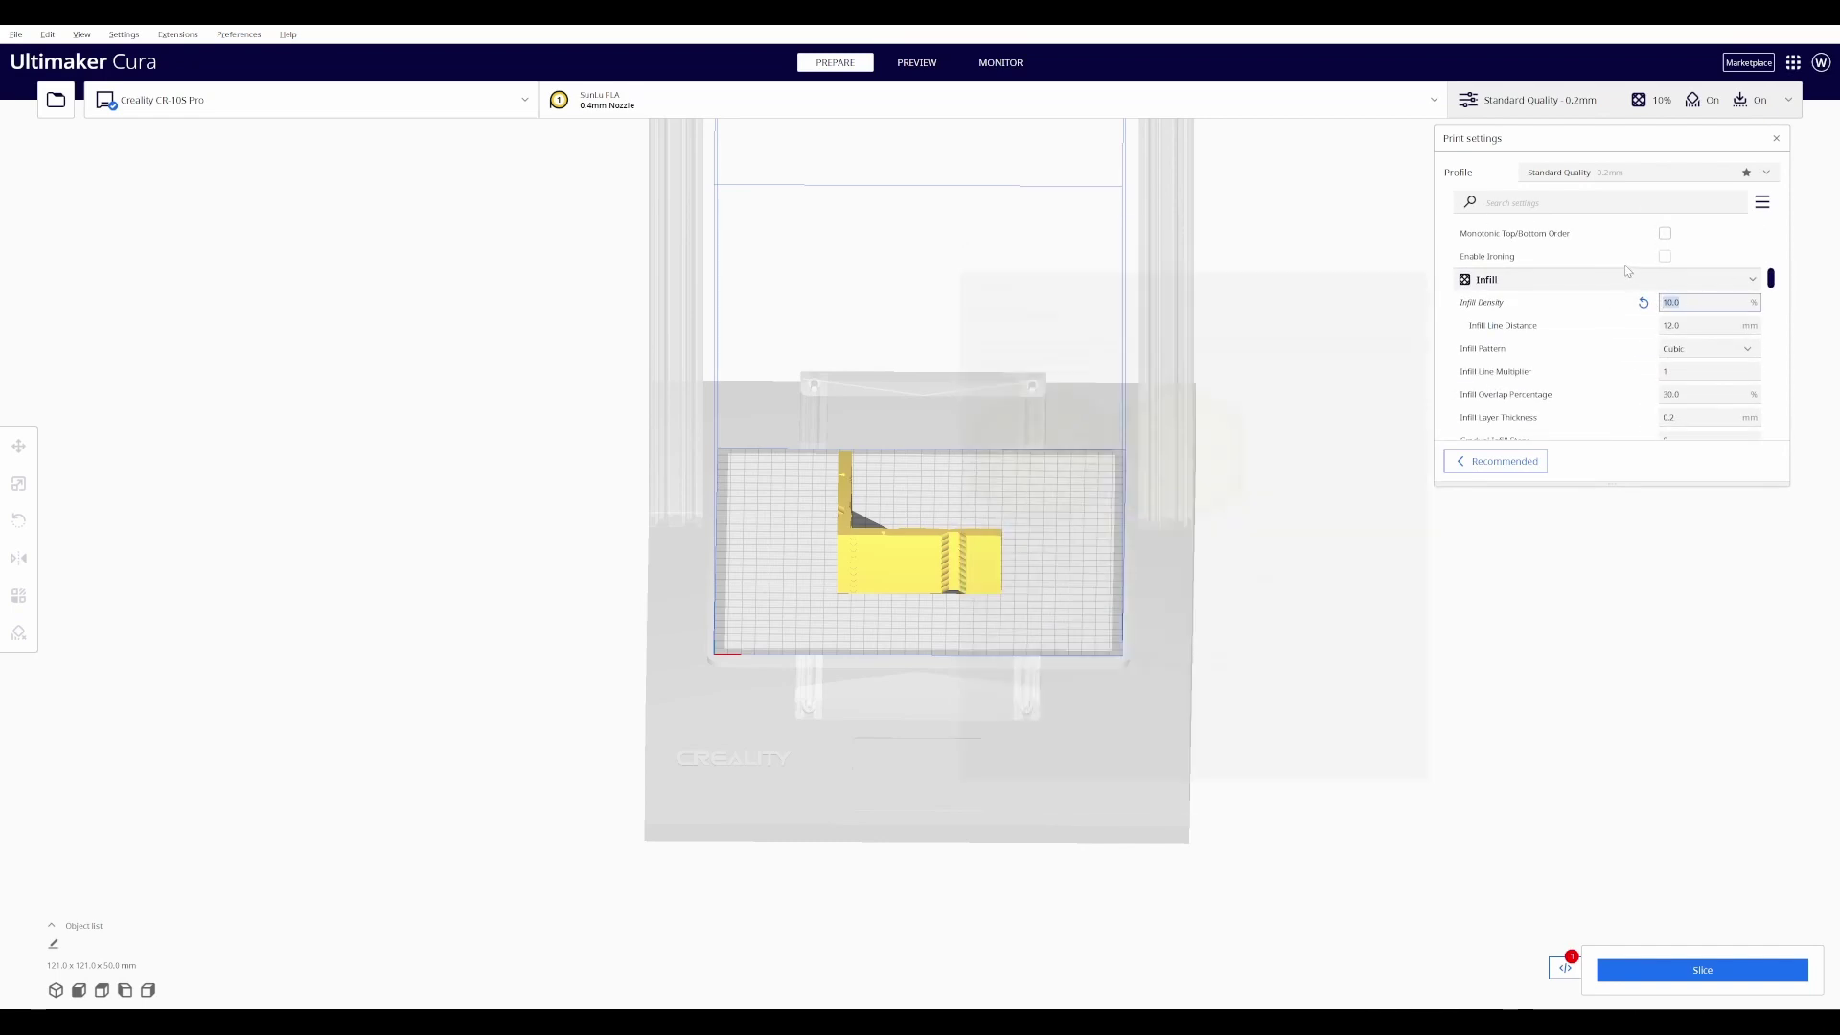
type("0")
scroll(1620, 267, "down", 1)
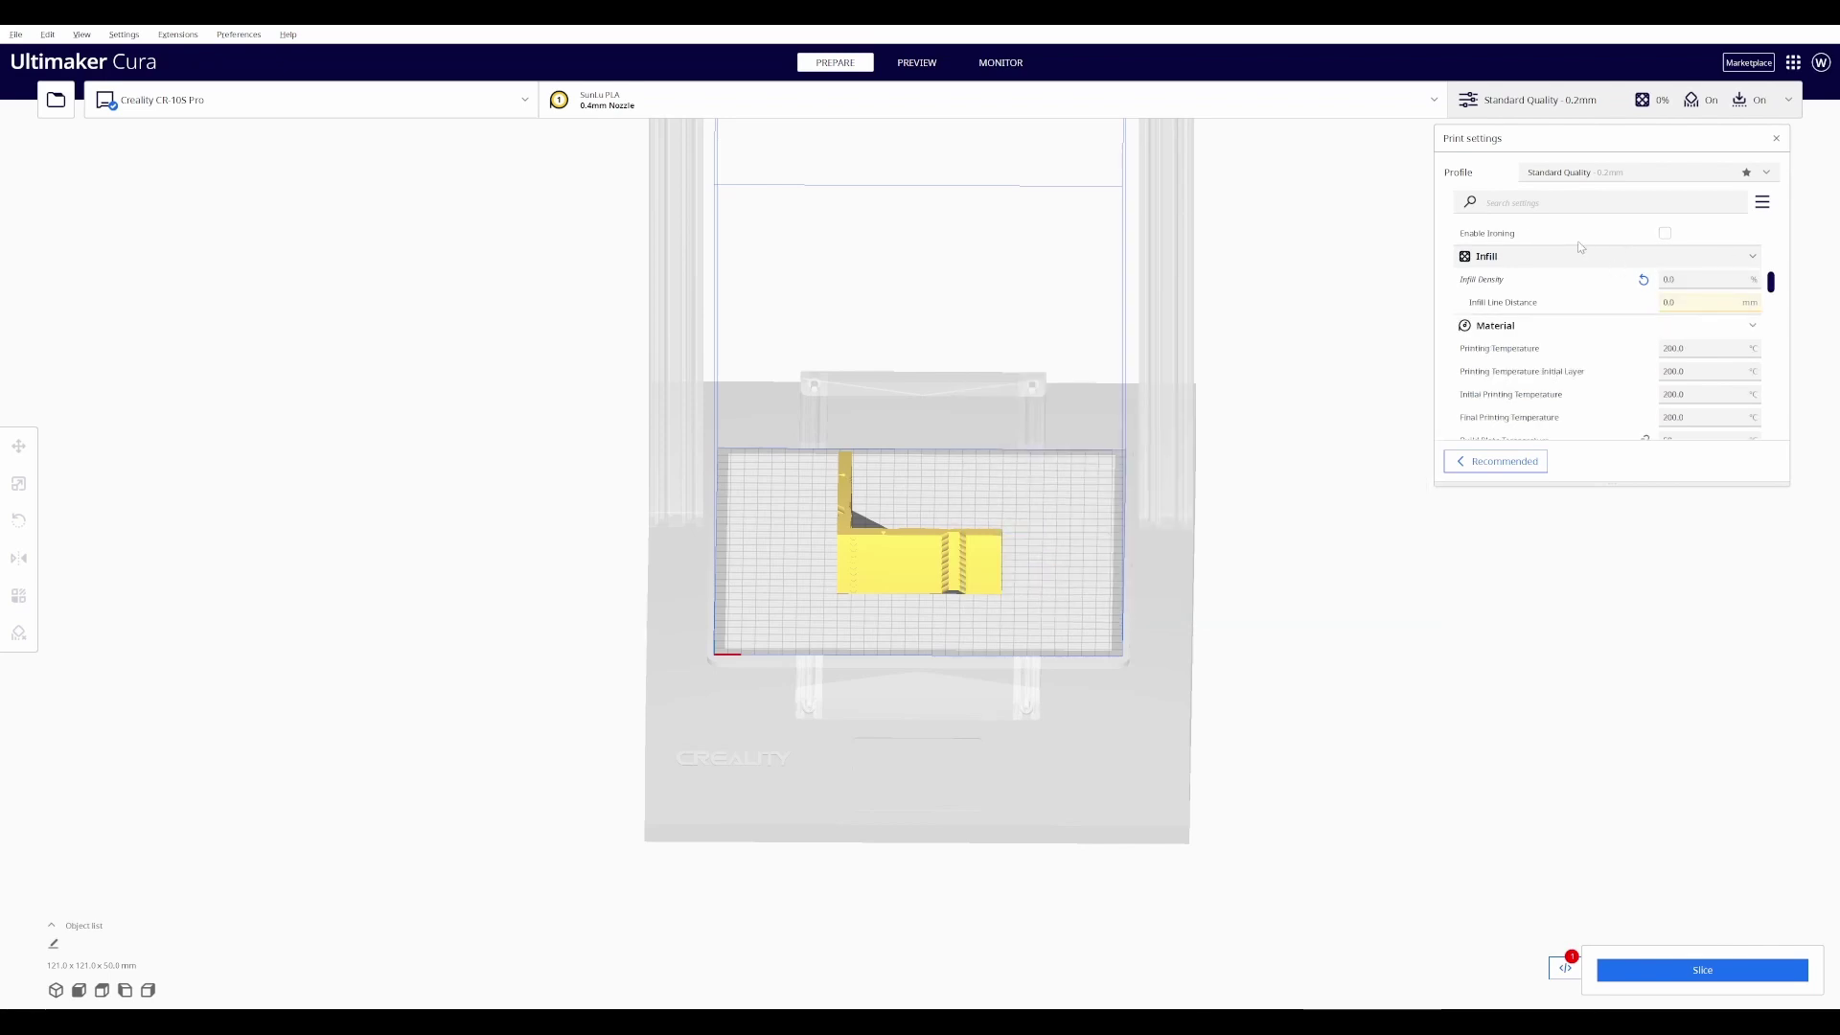
scroll(1590, 353, "up", 5)
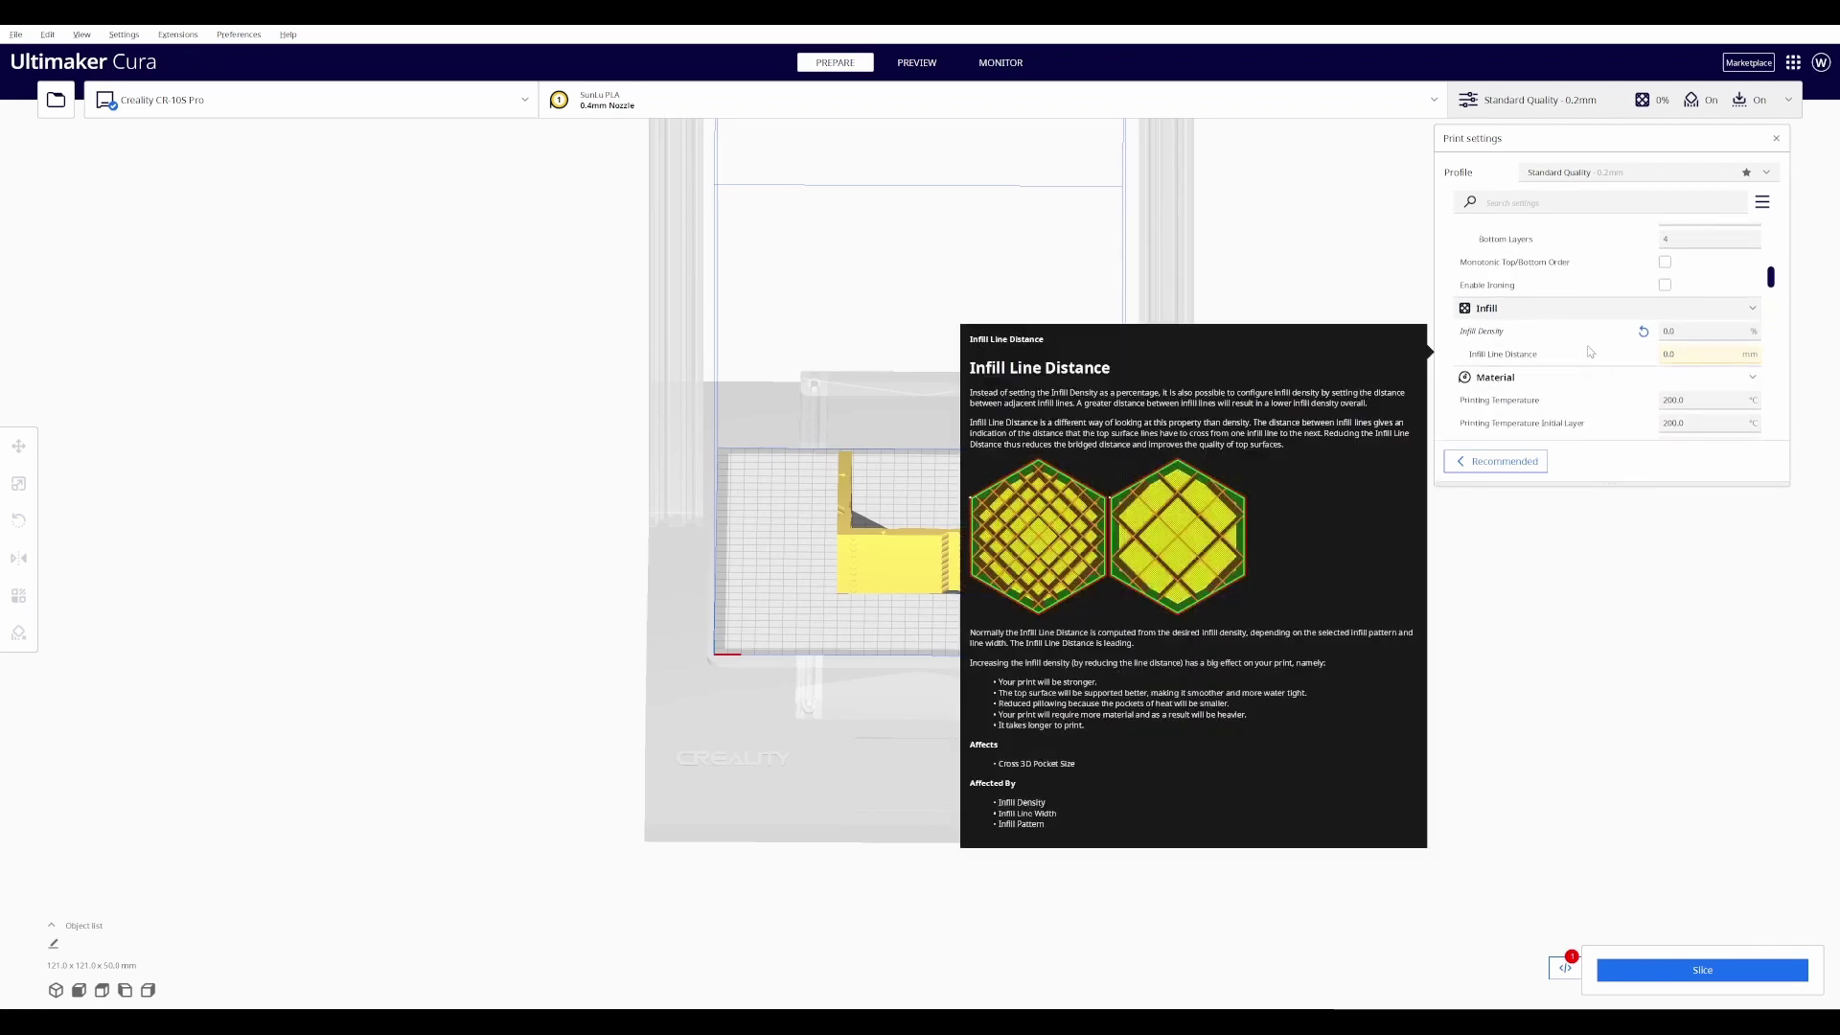
scroll(1591, 354, "down", 5)
scroll(1648, 365, "up", 10)
Step: Set Top/Bottom Thickness to 0 and Bottom Thickness to 0.2 mm
left_click(1707, 372)
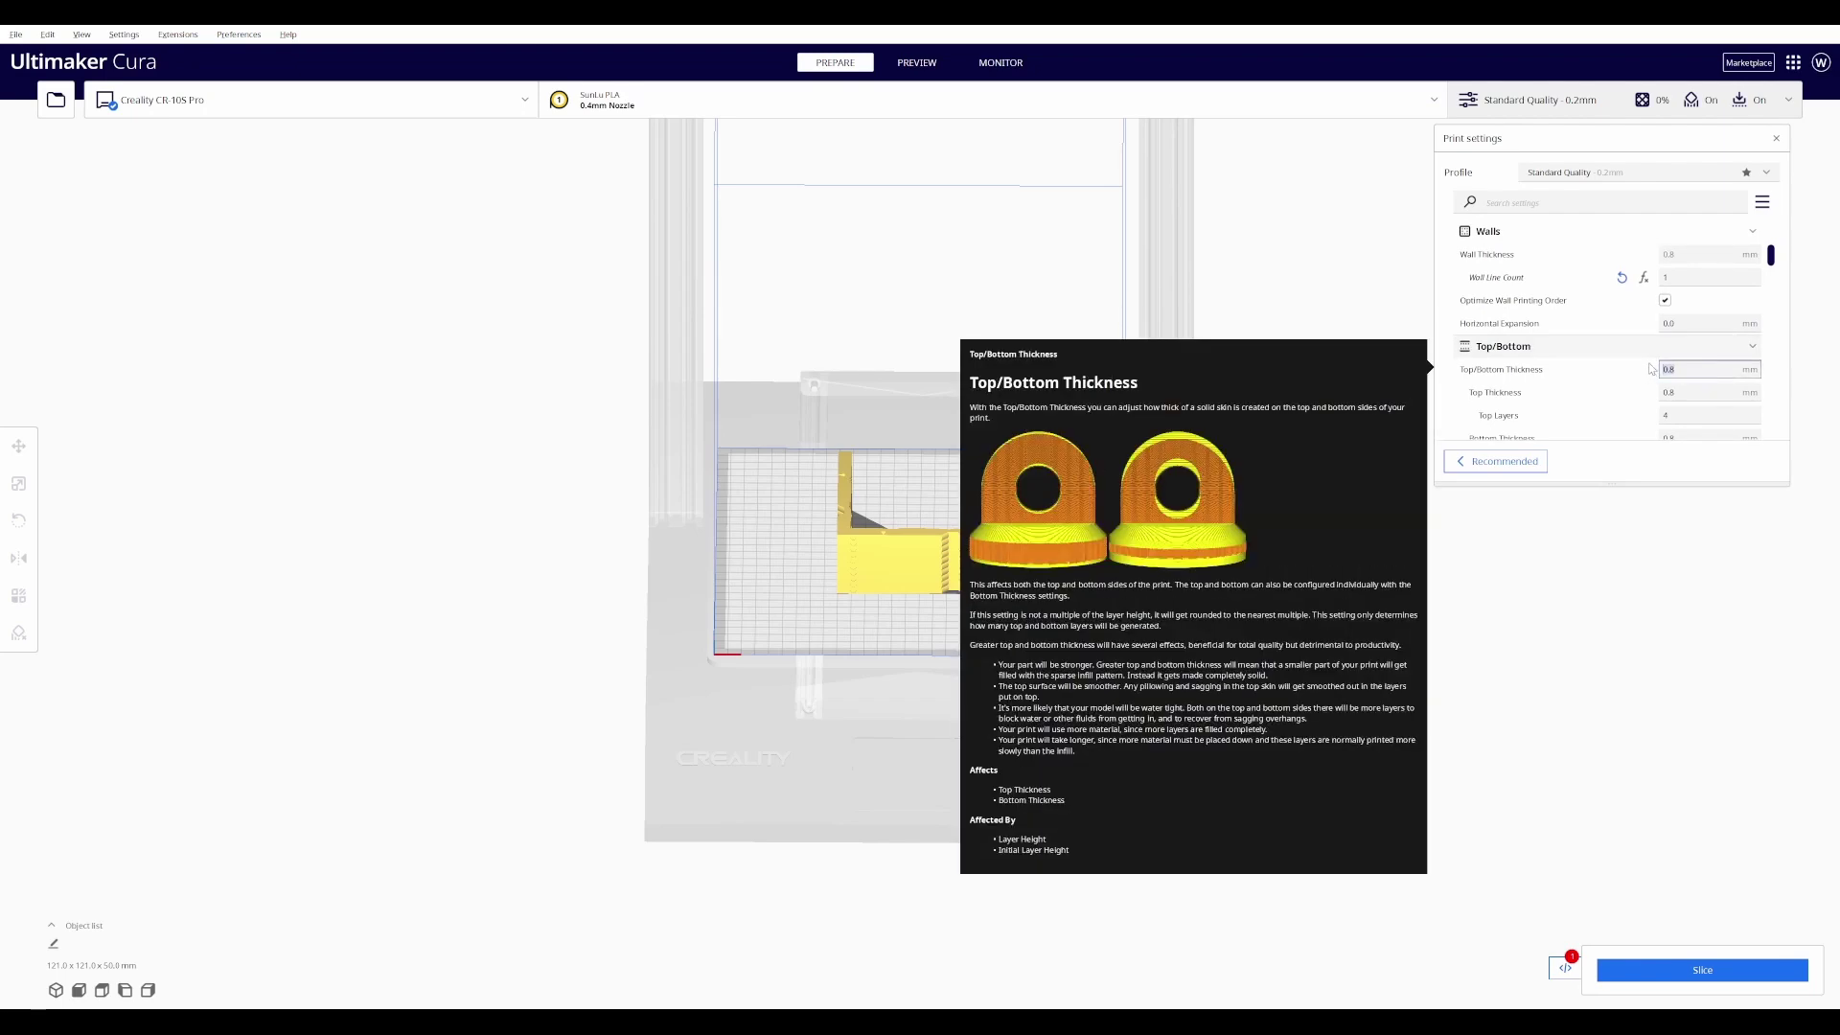
type("0")
scroll(1650, 369, "down", 1)
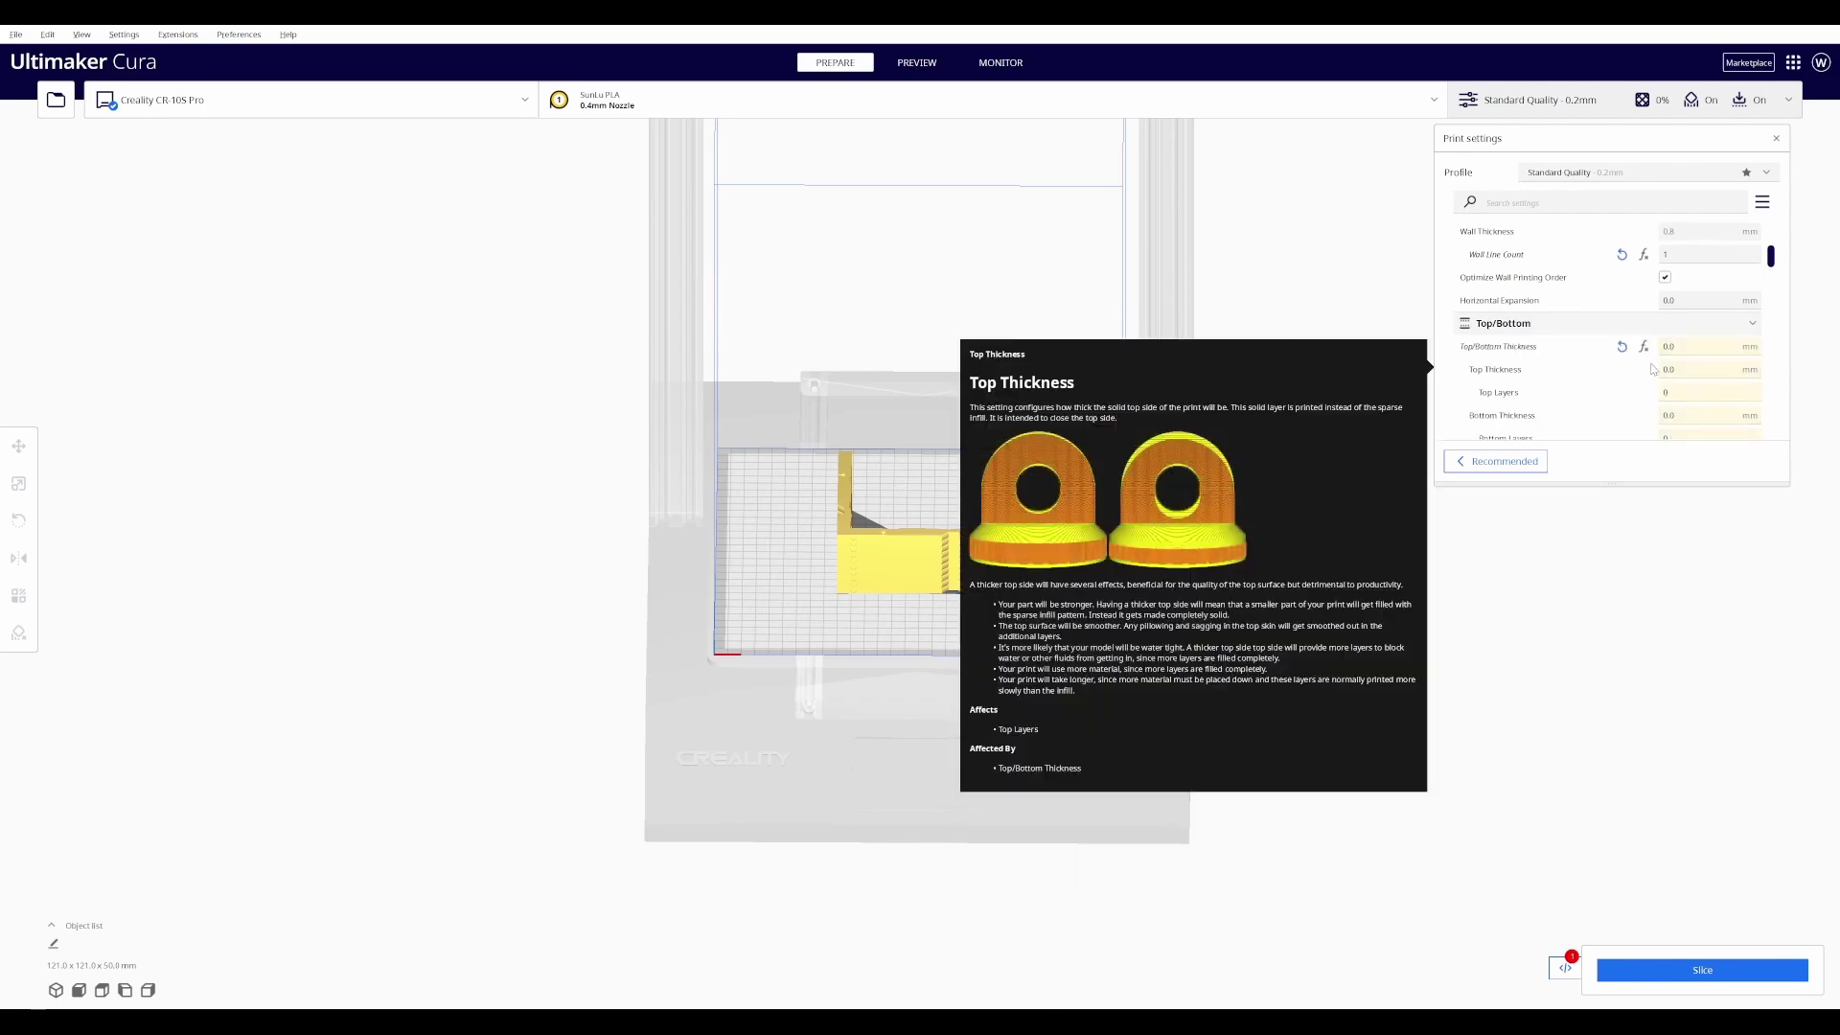
left_click(1677, 408)
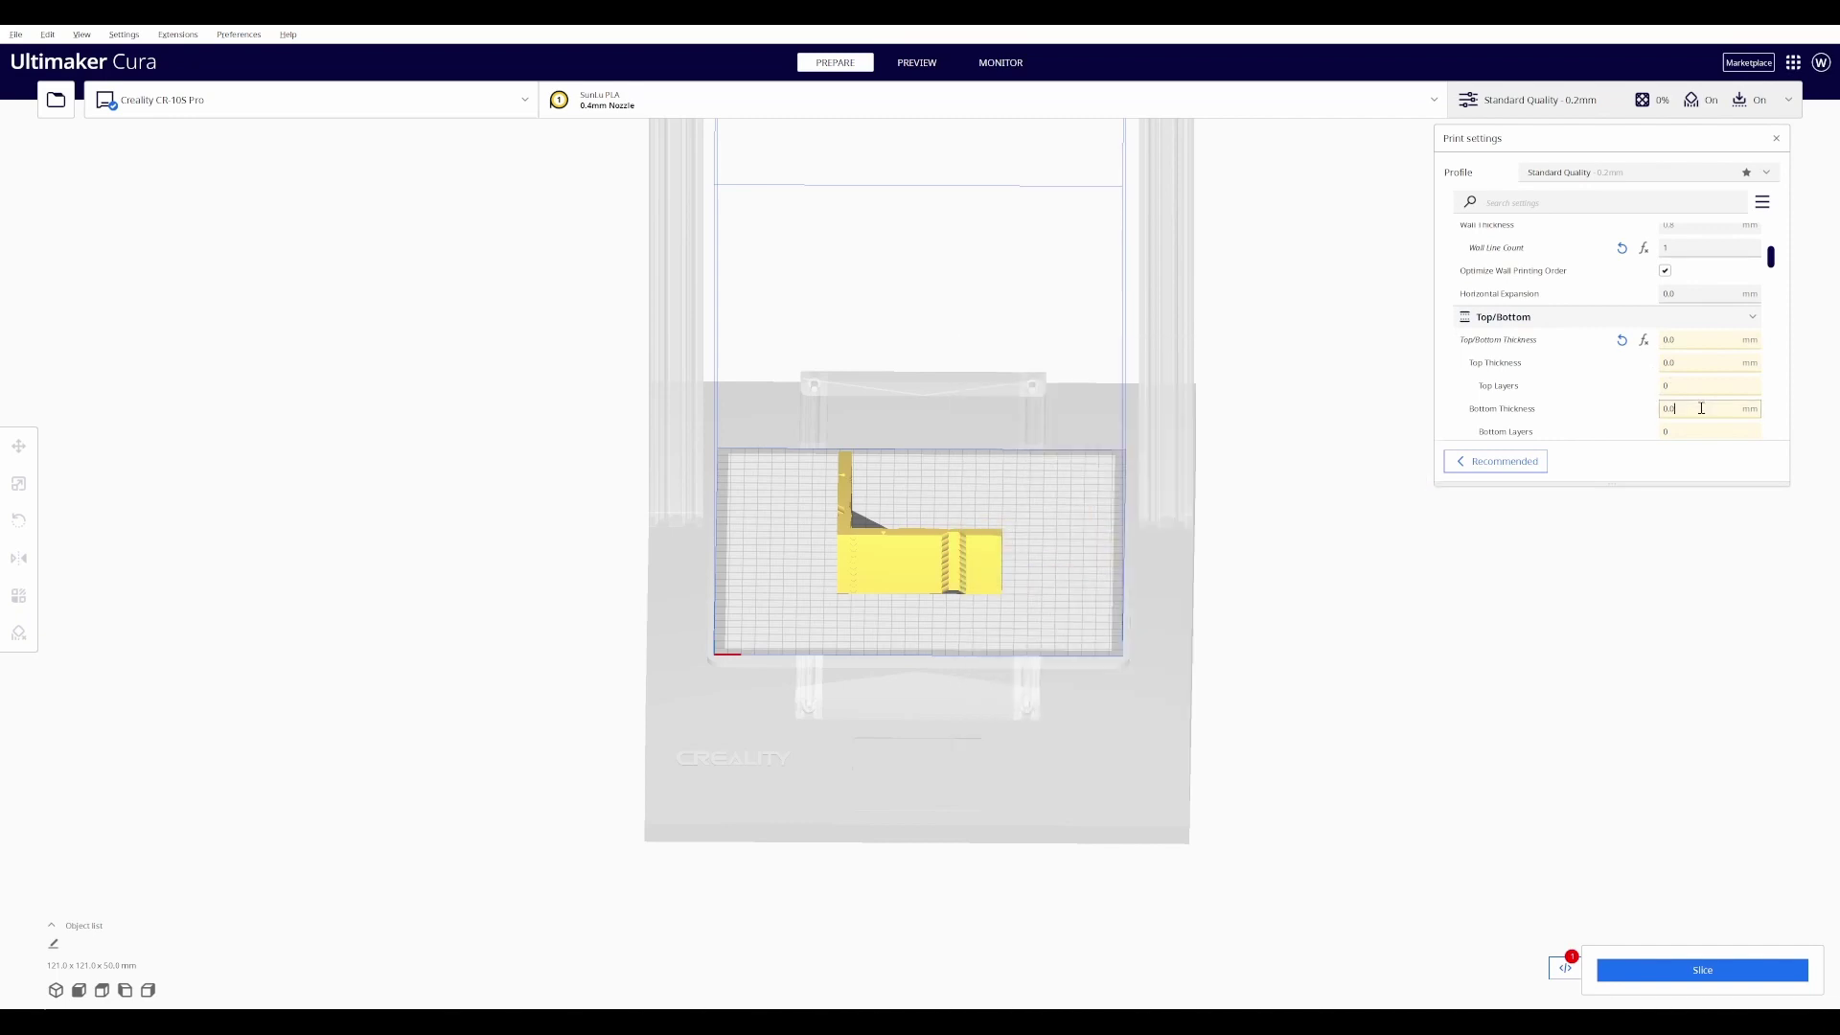
type("0.2")
scroll(1614, 403, "up", 1)
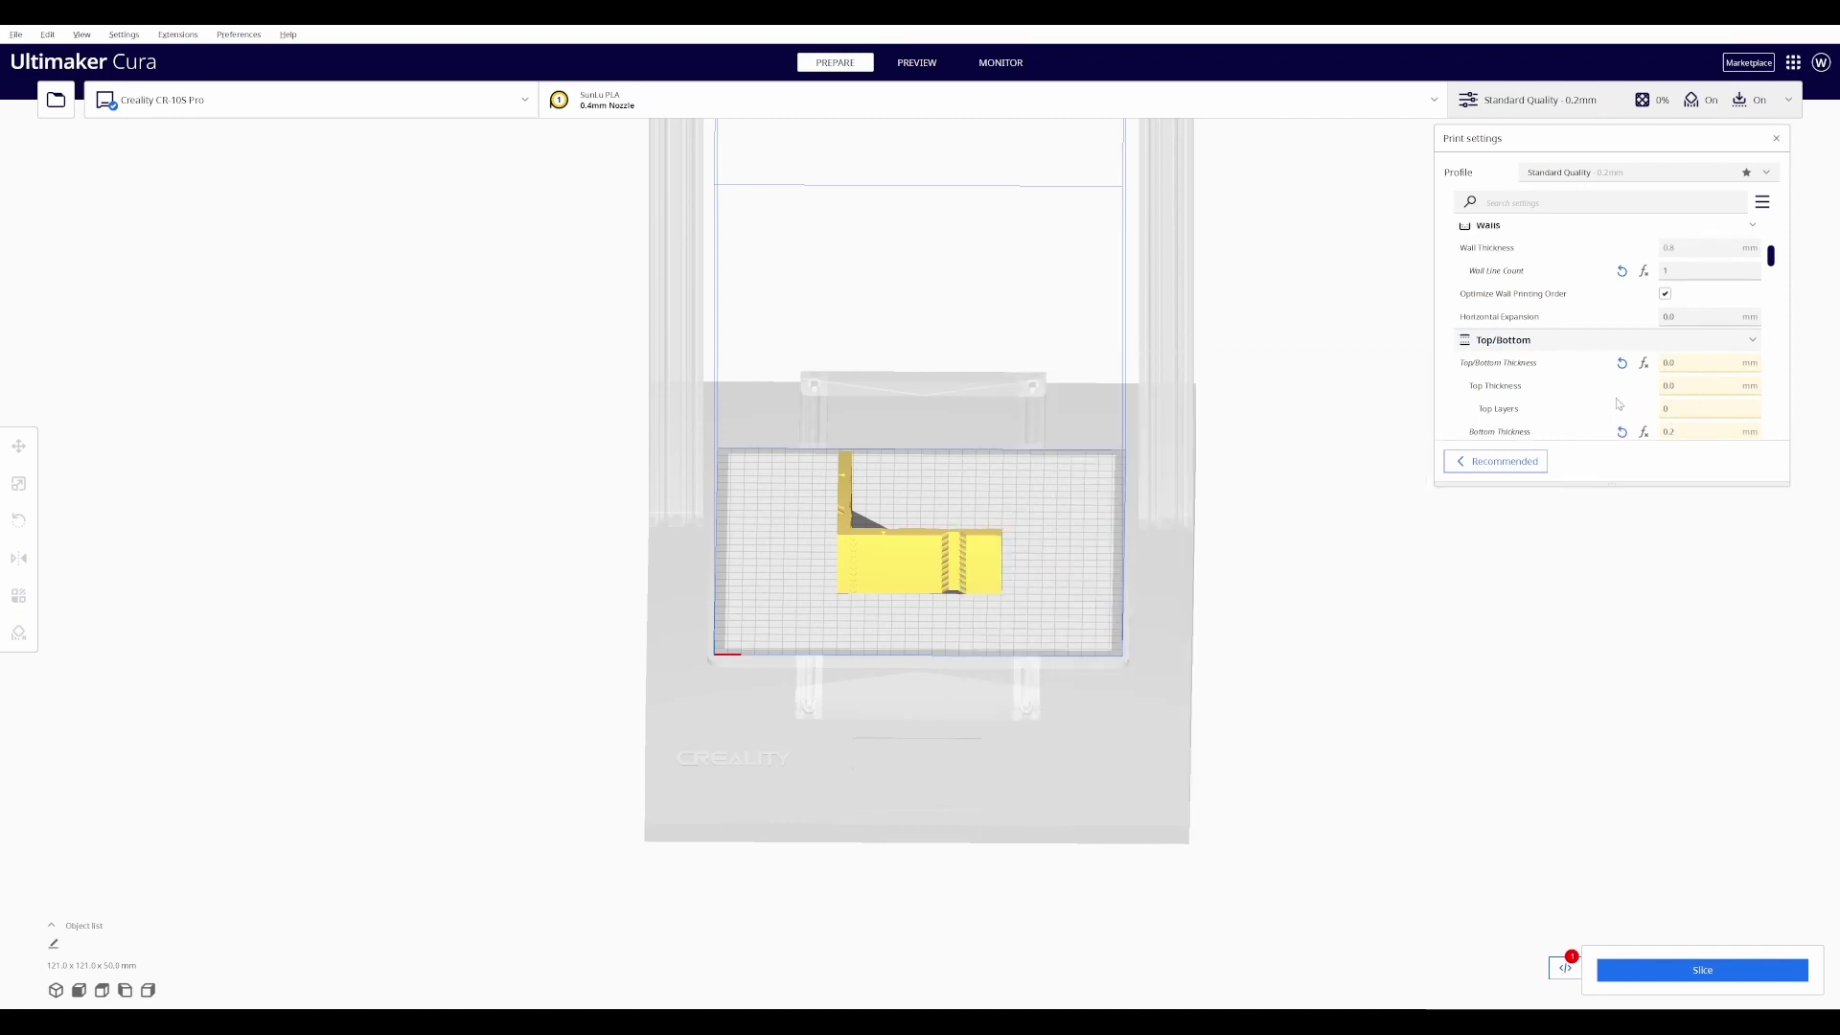
scroll(1686, 384, "down", 8)
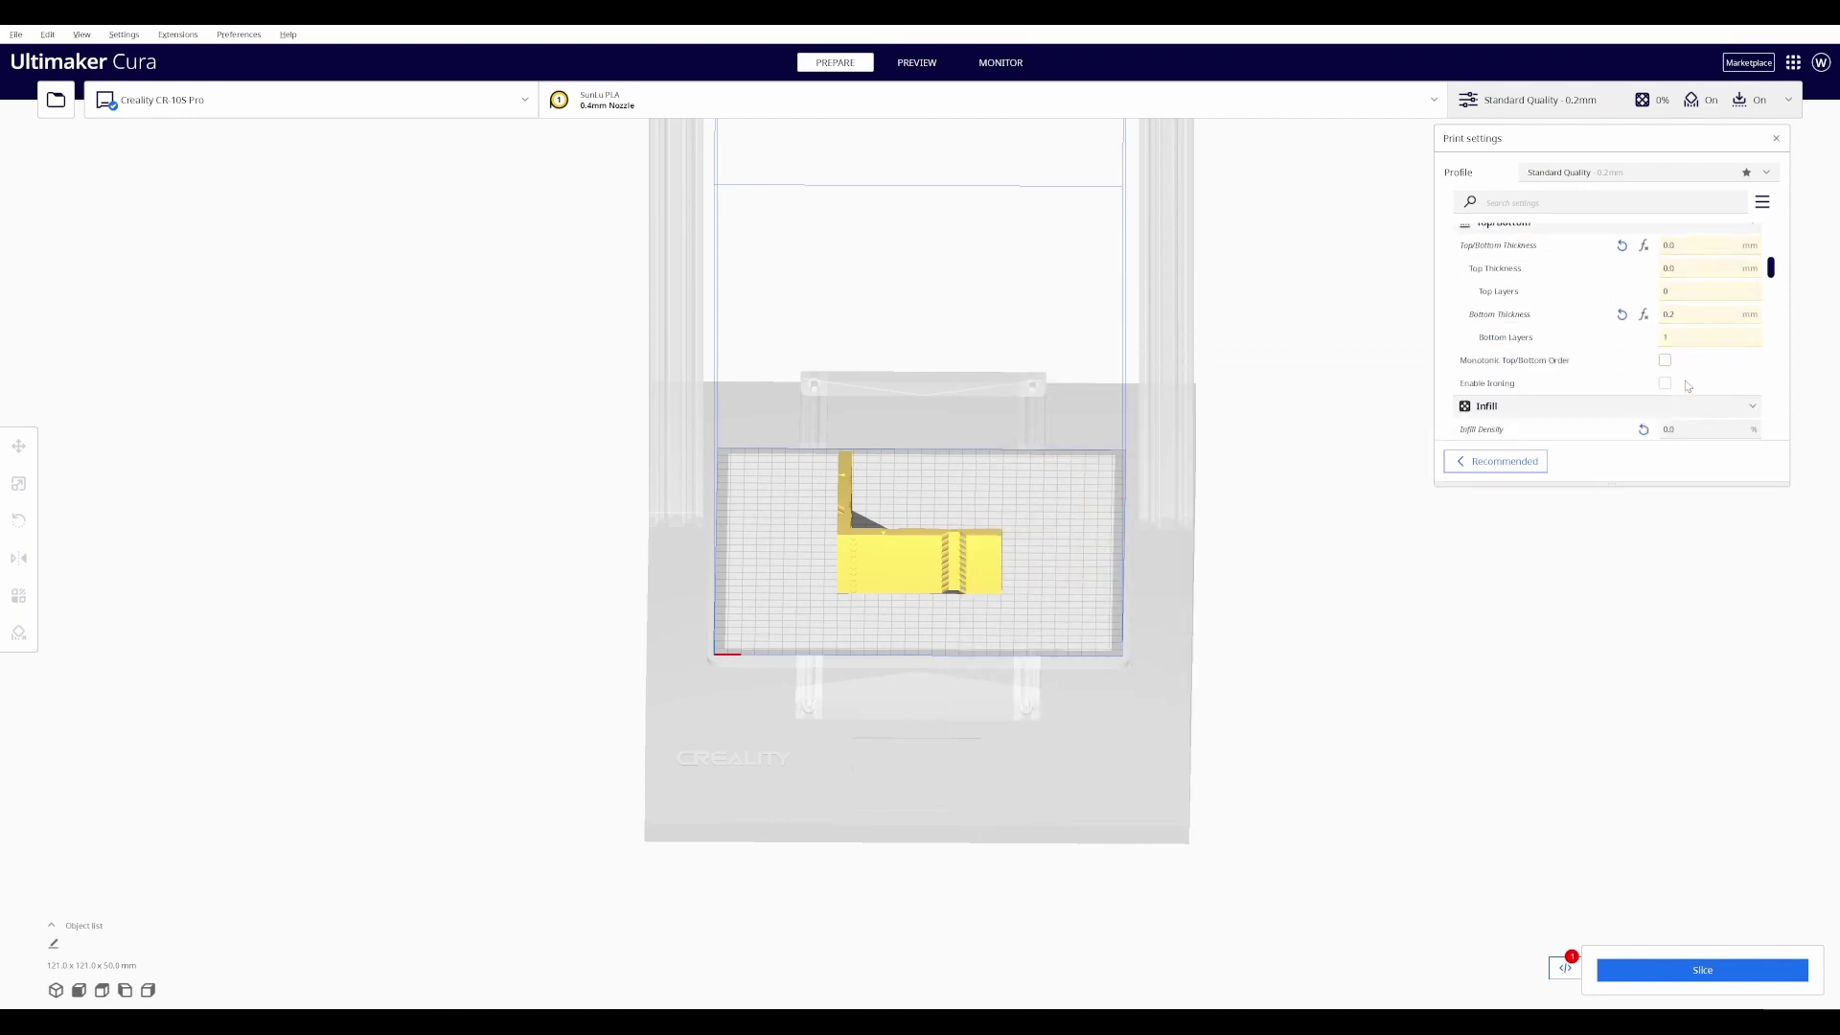
scroll(1680, 384, "down", 10)
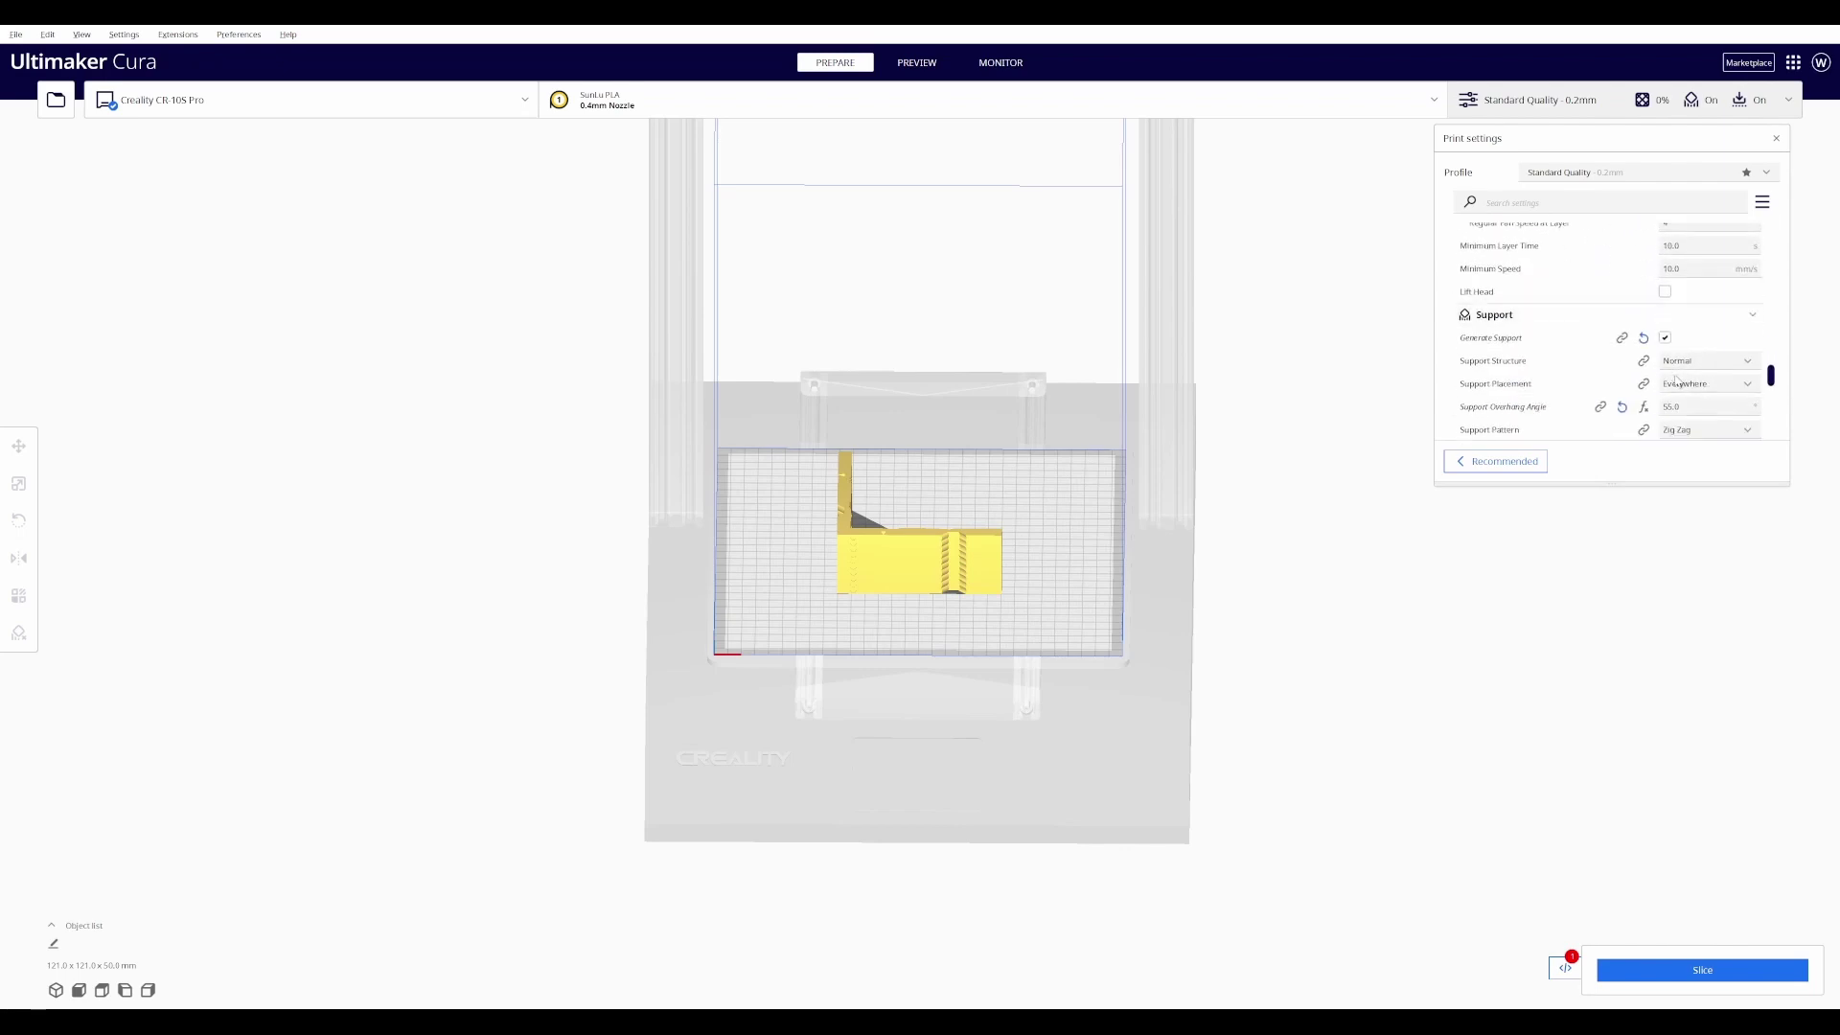
scroll(1674, 380, "down", 6)
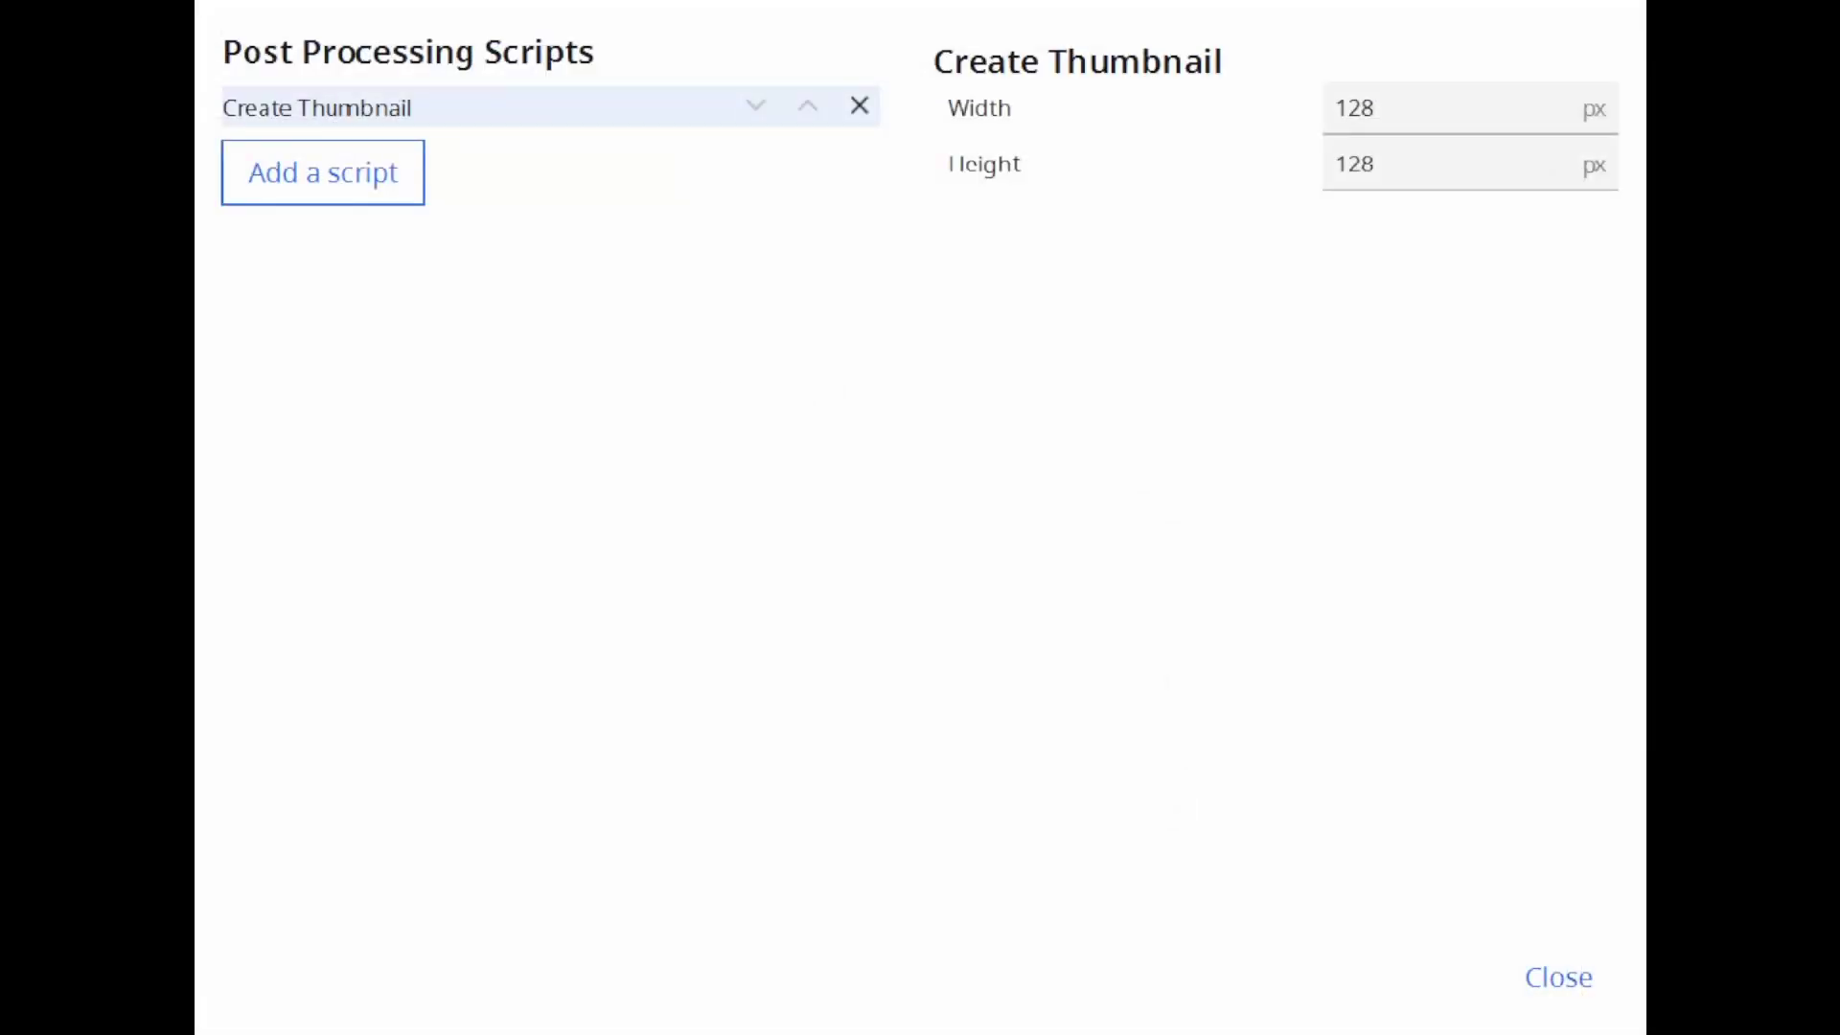
Step: Add the SpeedTower script after Create Thumbnail and select its Starting value
left_click(402, 175)
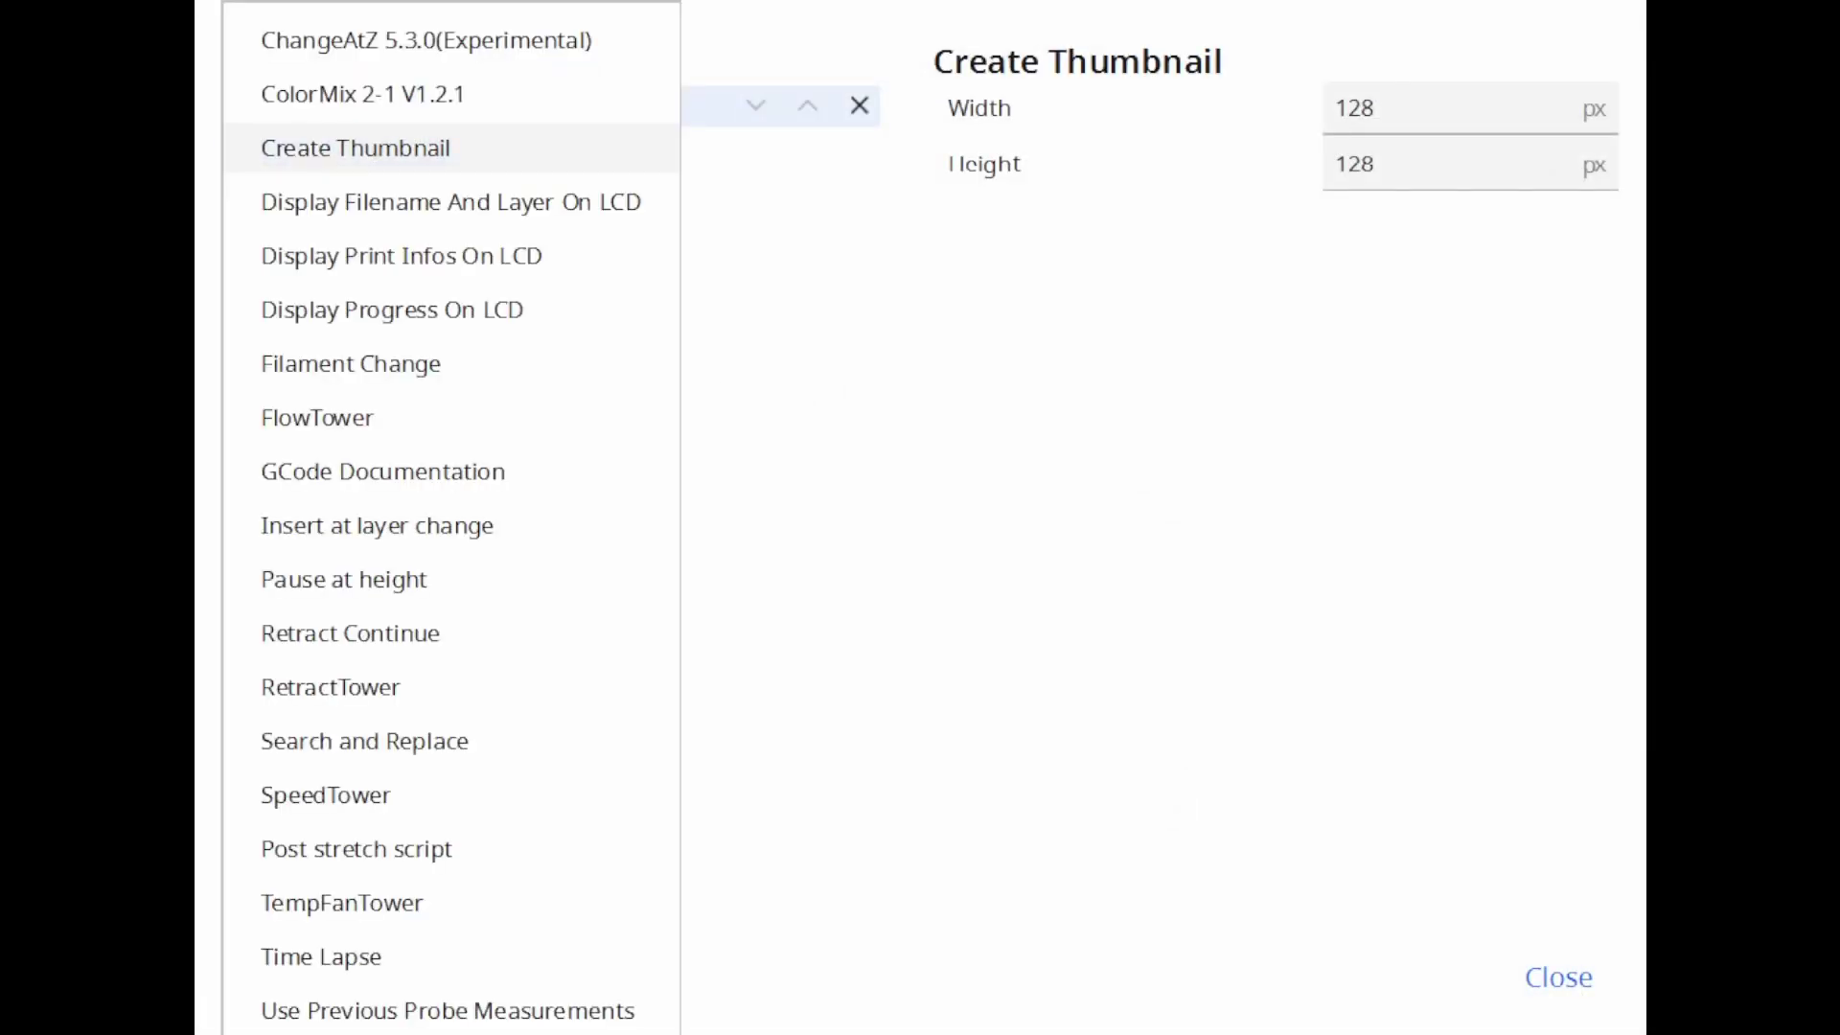
left_click(446, 812)
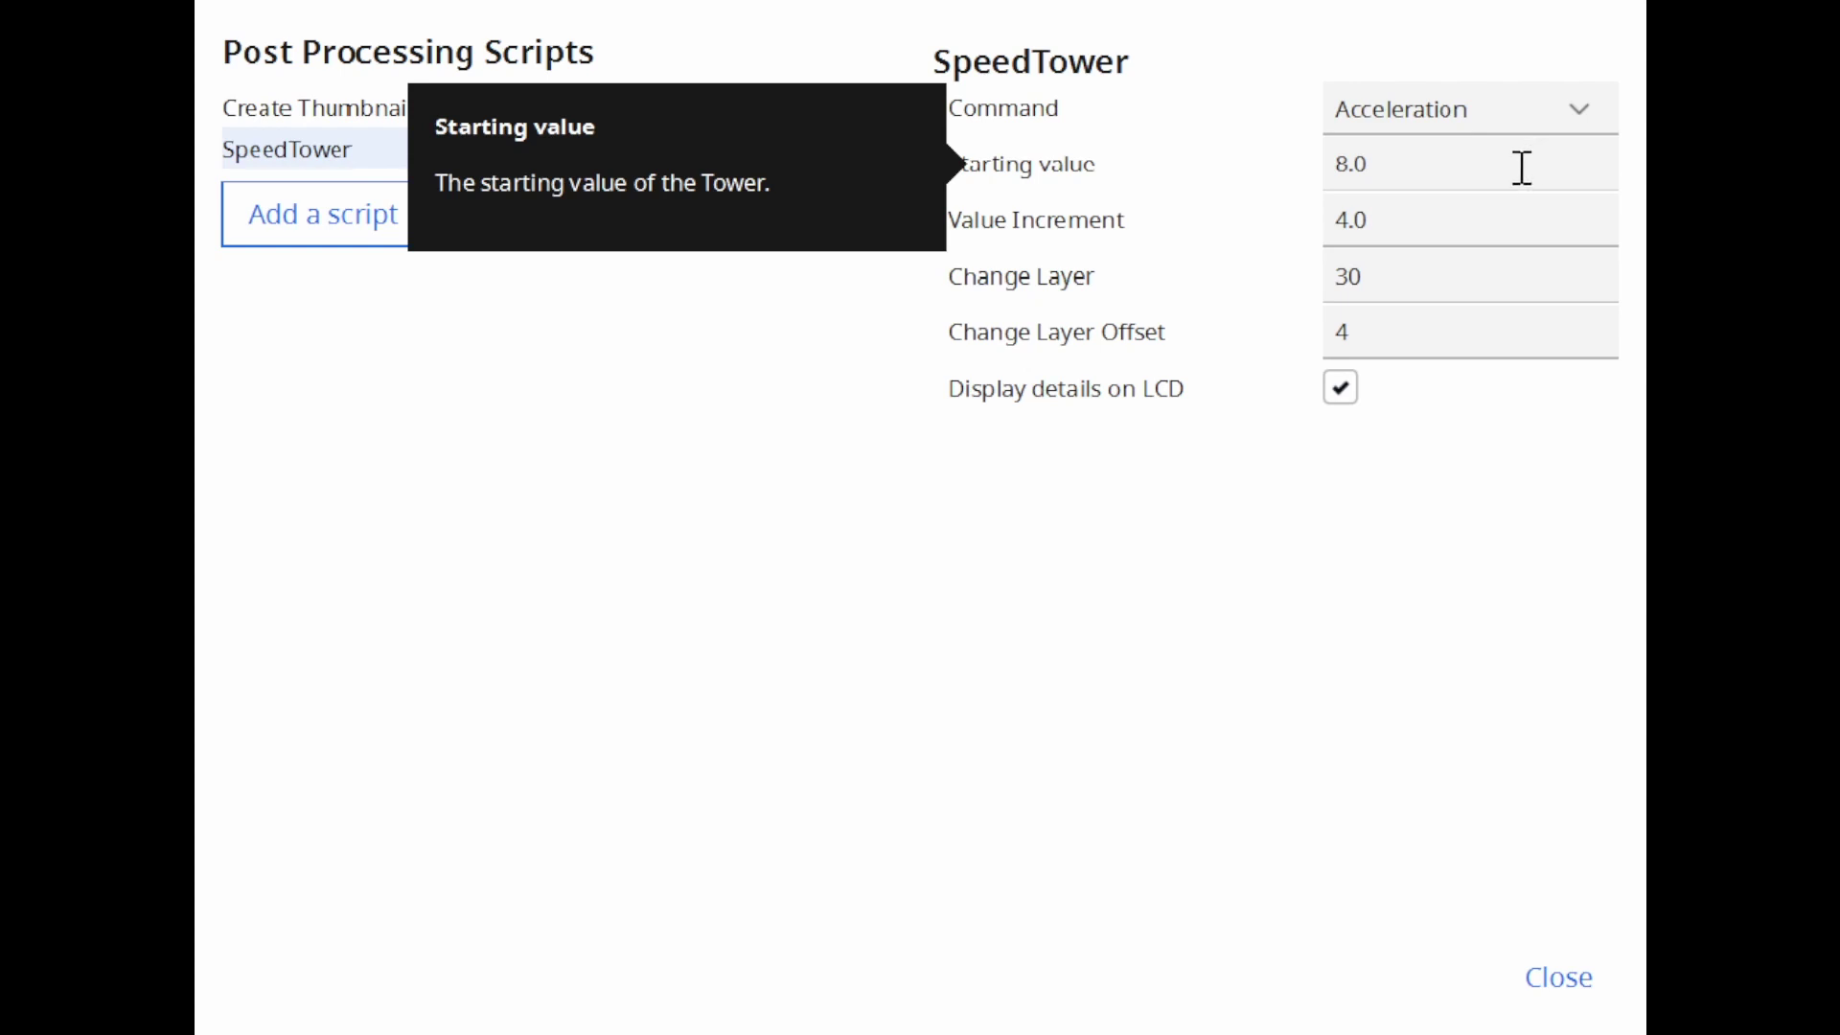
left_click(1522, 167)
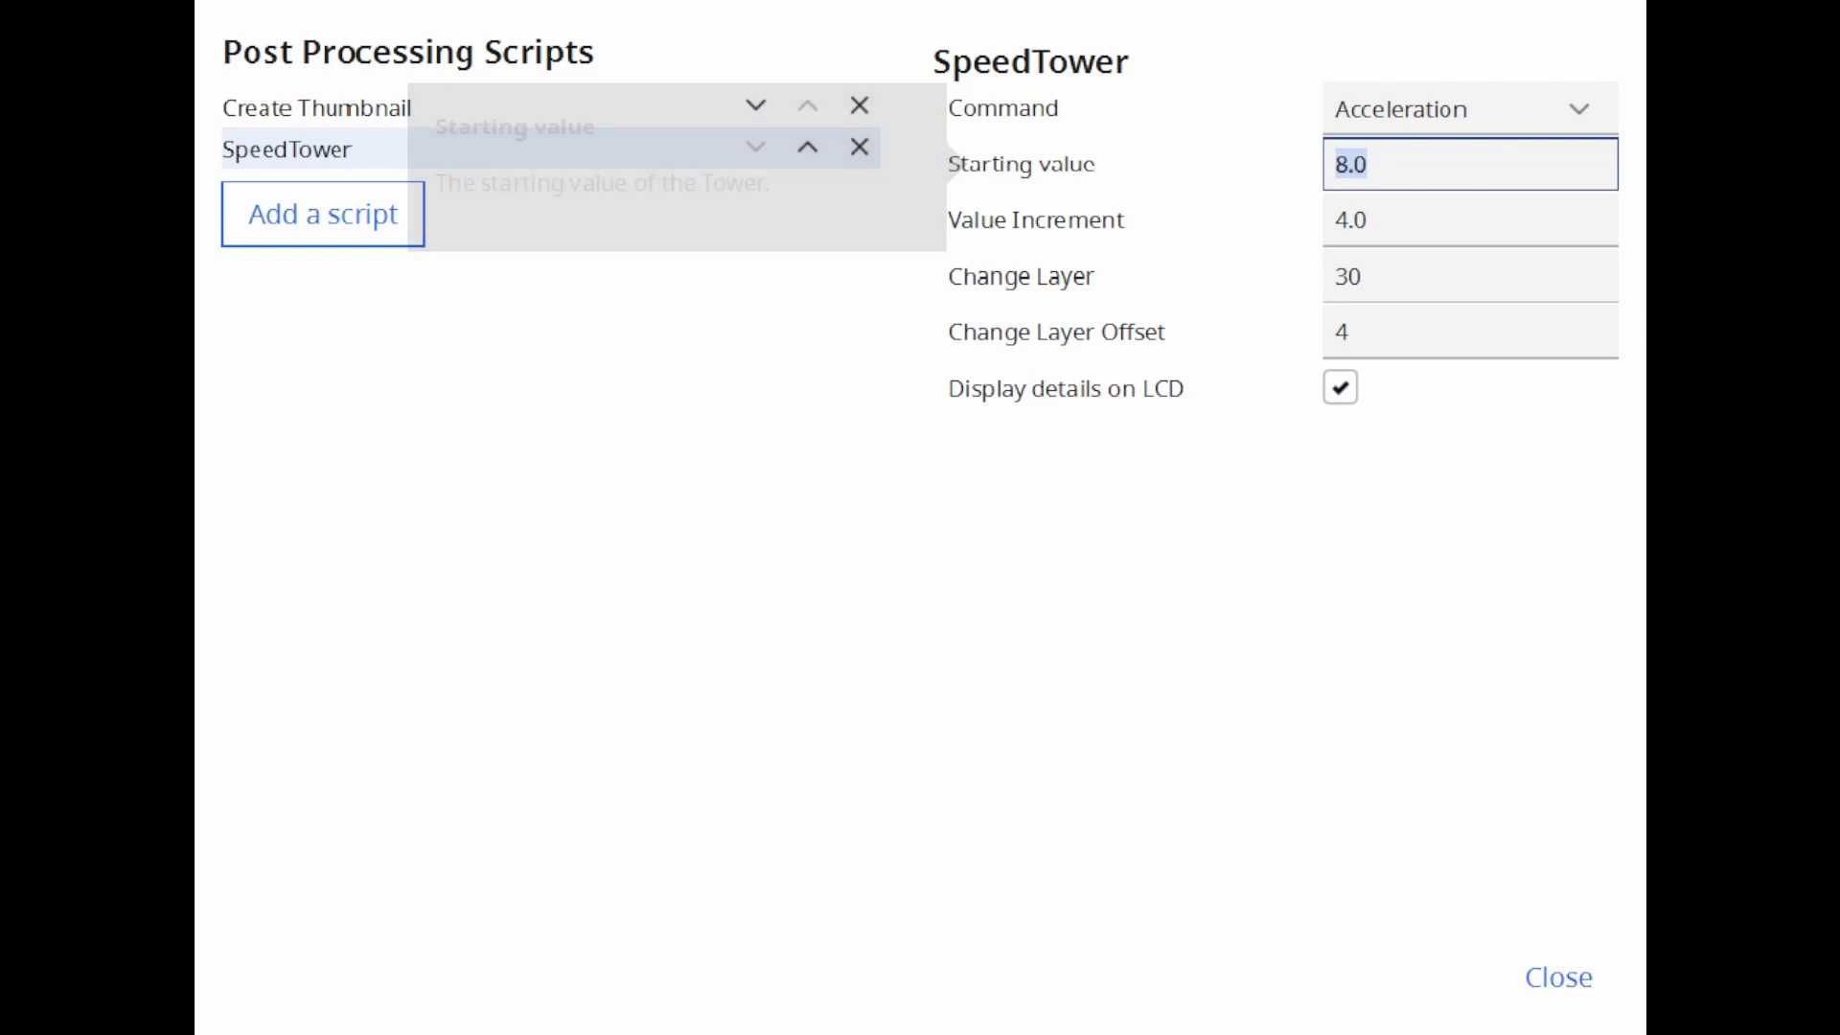
Step: Give SpeedTower a starting value of 500, increment 500, change layer 25, offset 0, then close the dialog
type("500")
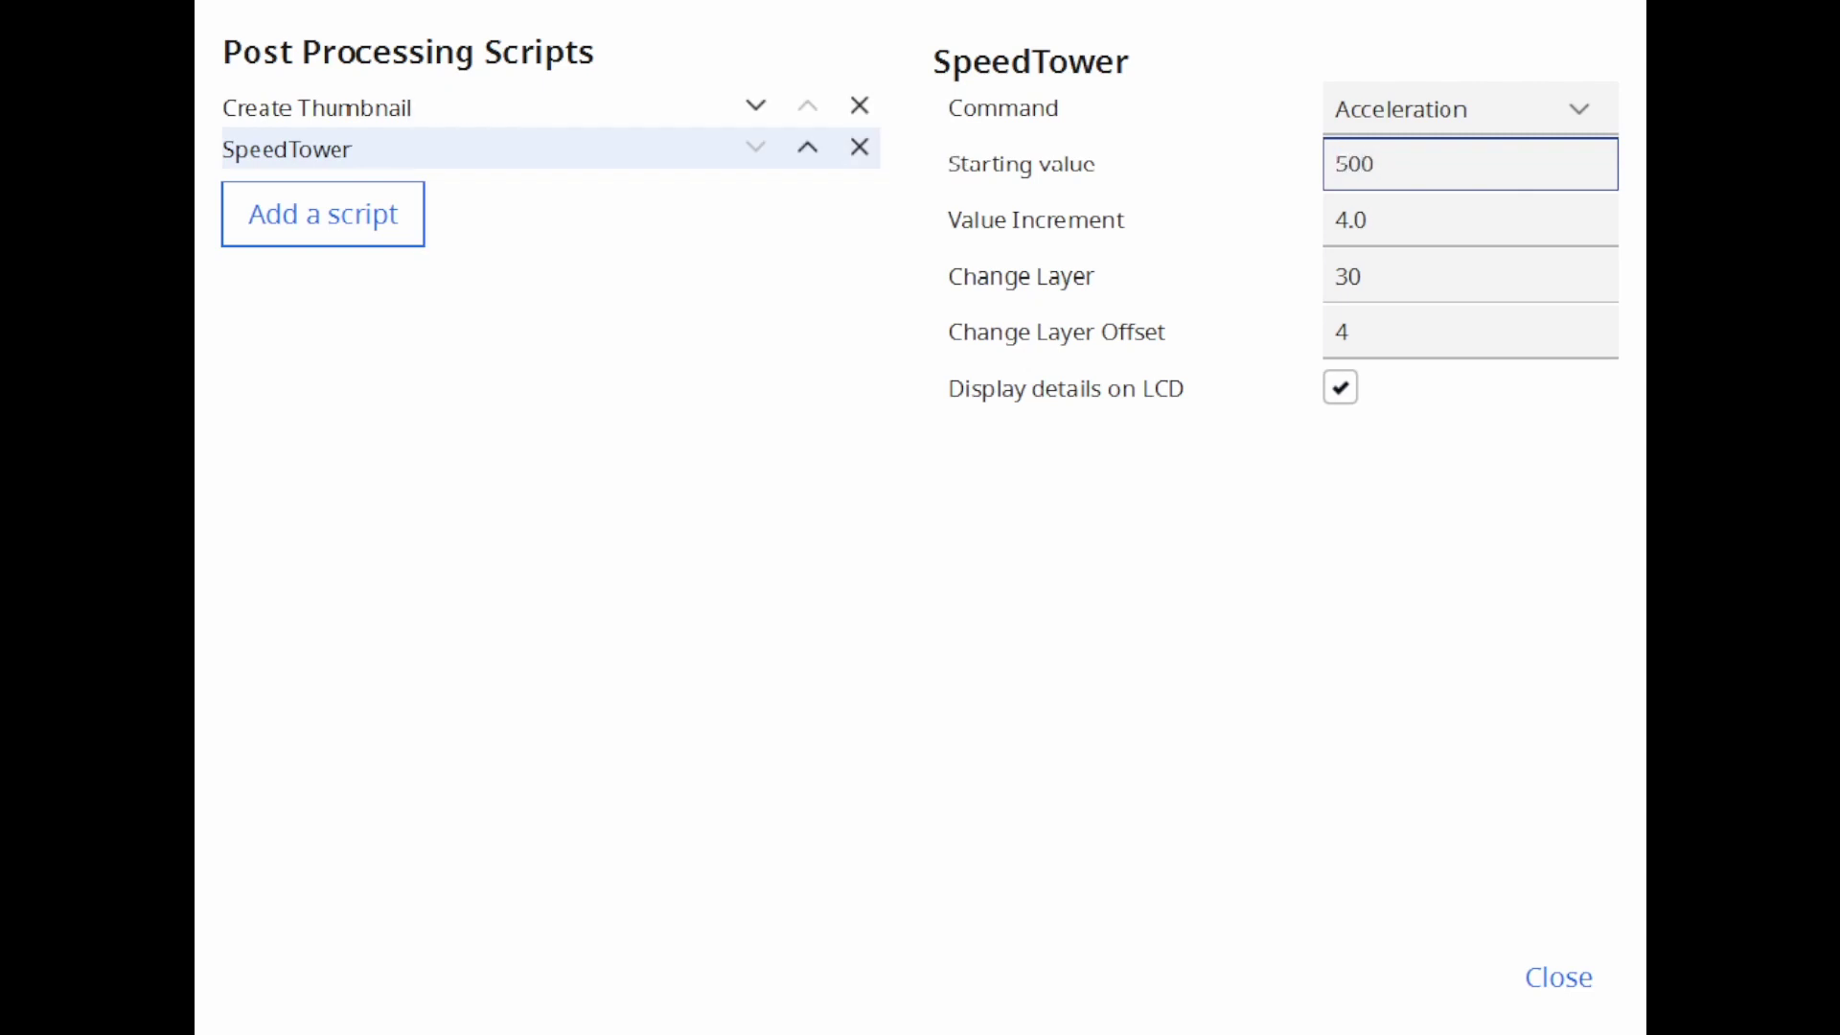
left_click(1452, 211)
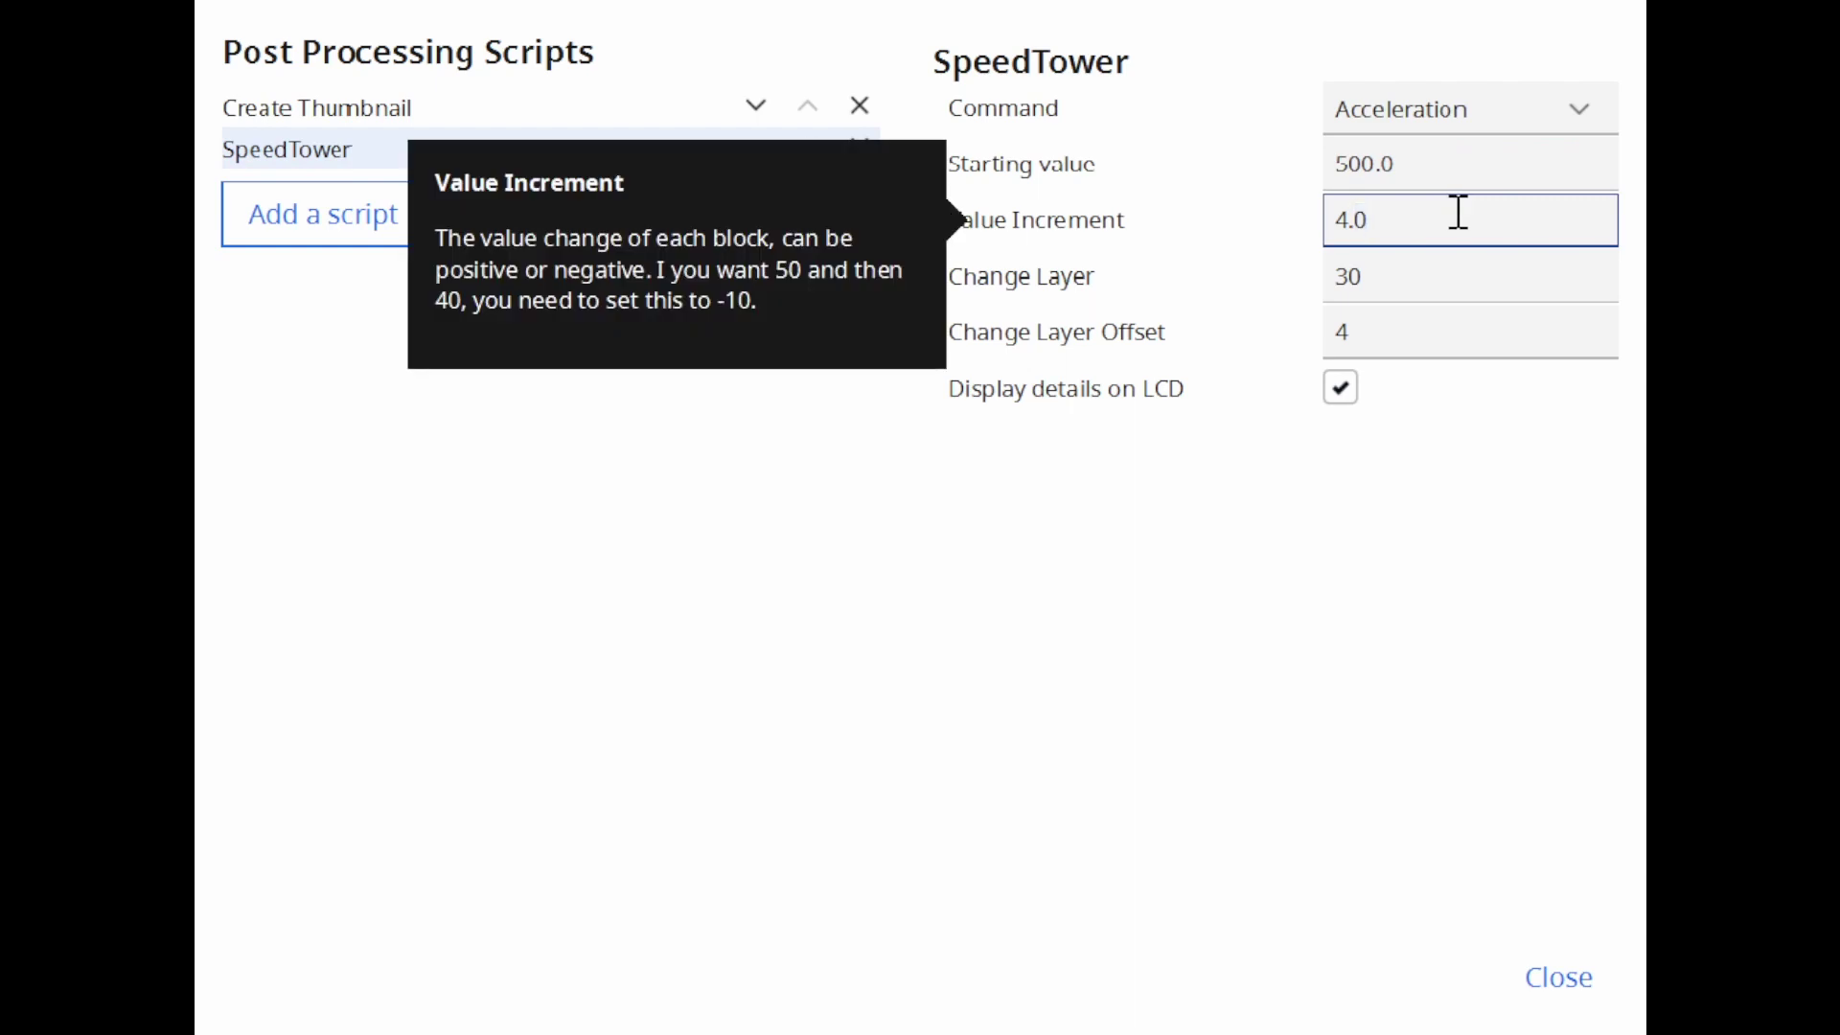
left_click_drag(1466, 227, 1256, 262)
type("500")
left_click_drag(1393, 280, 1273, 296)
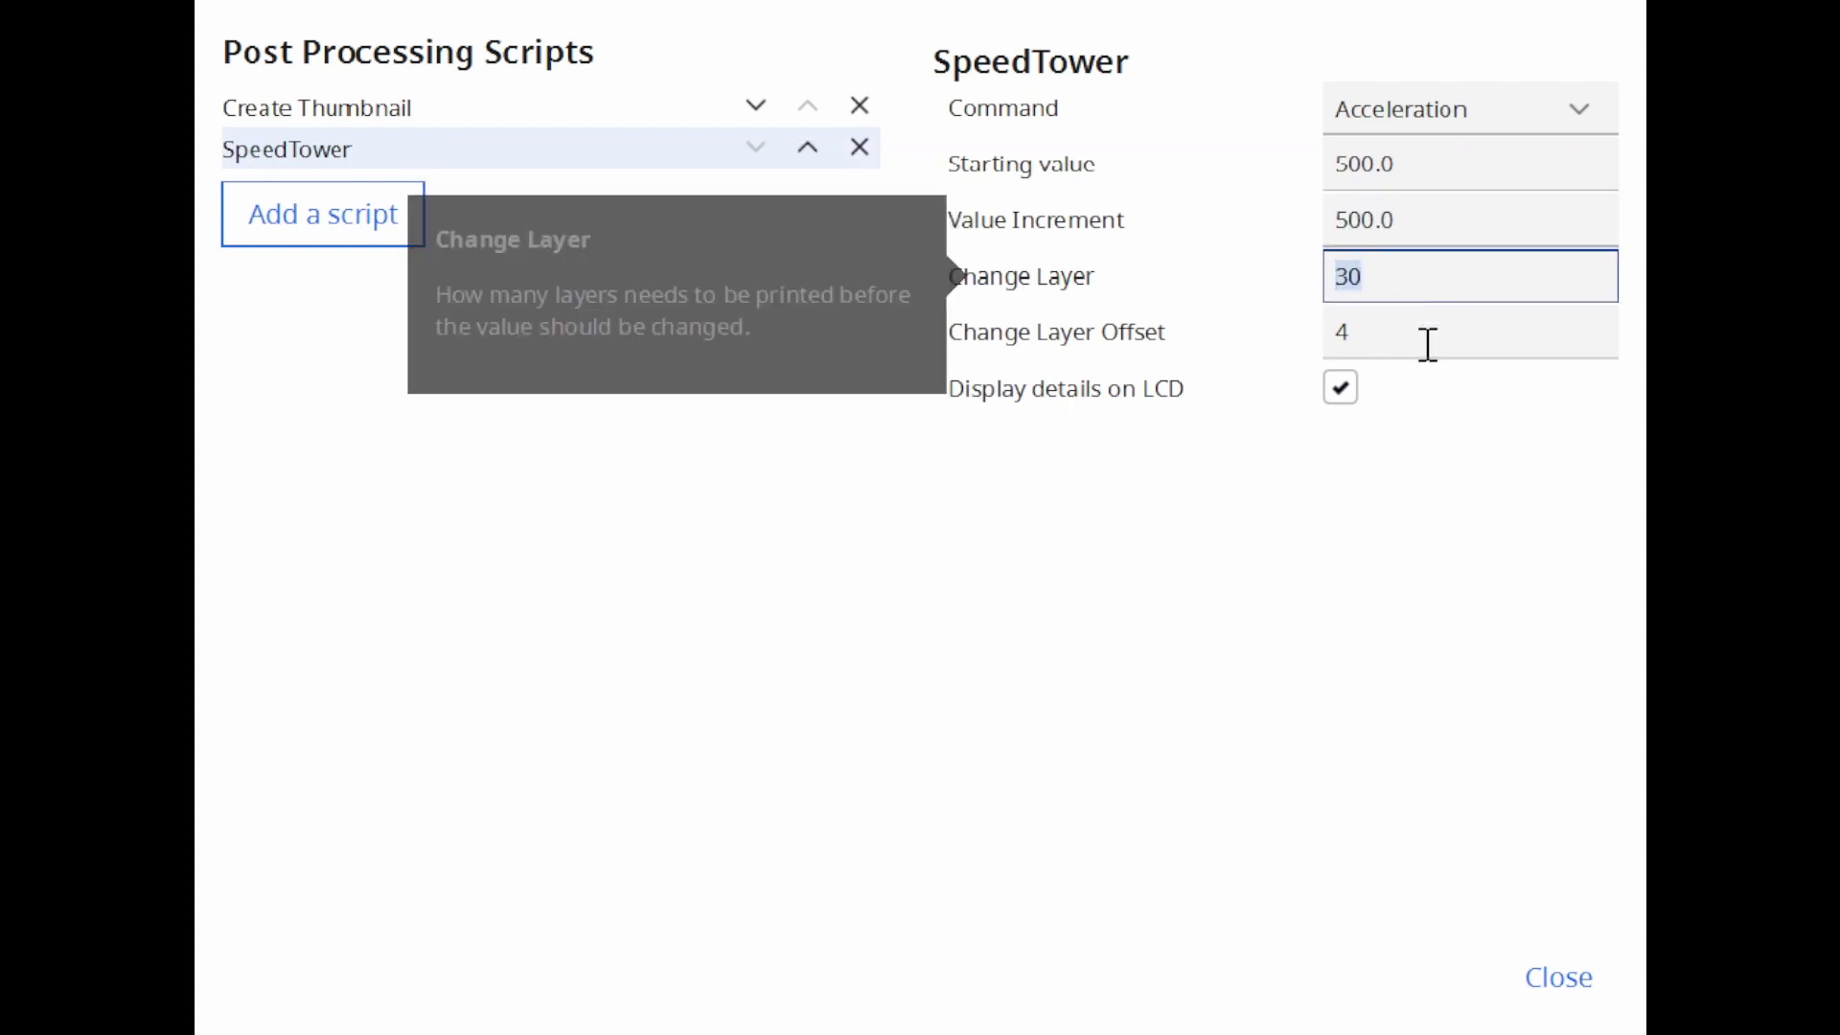
type("25")
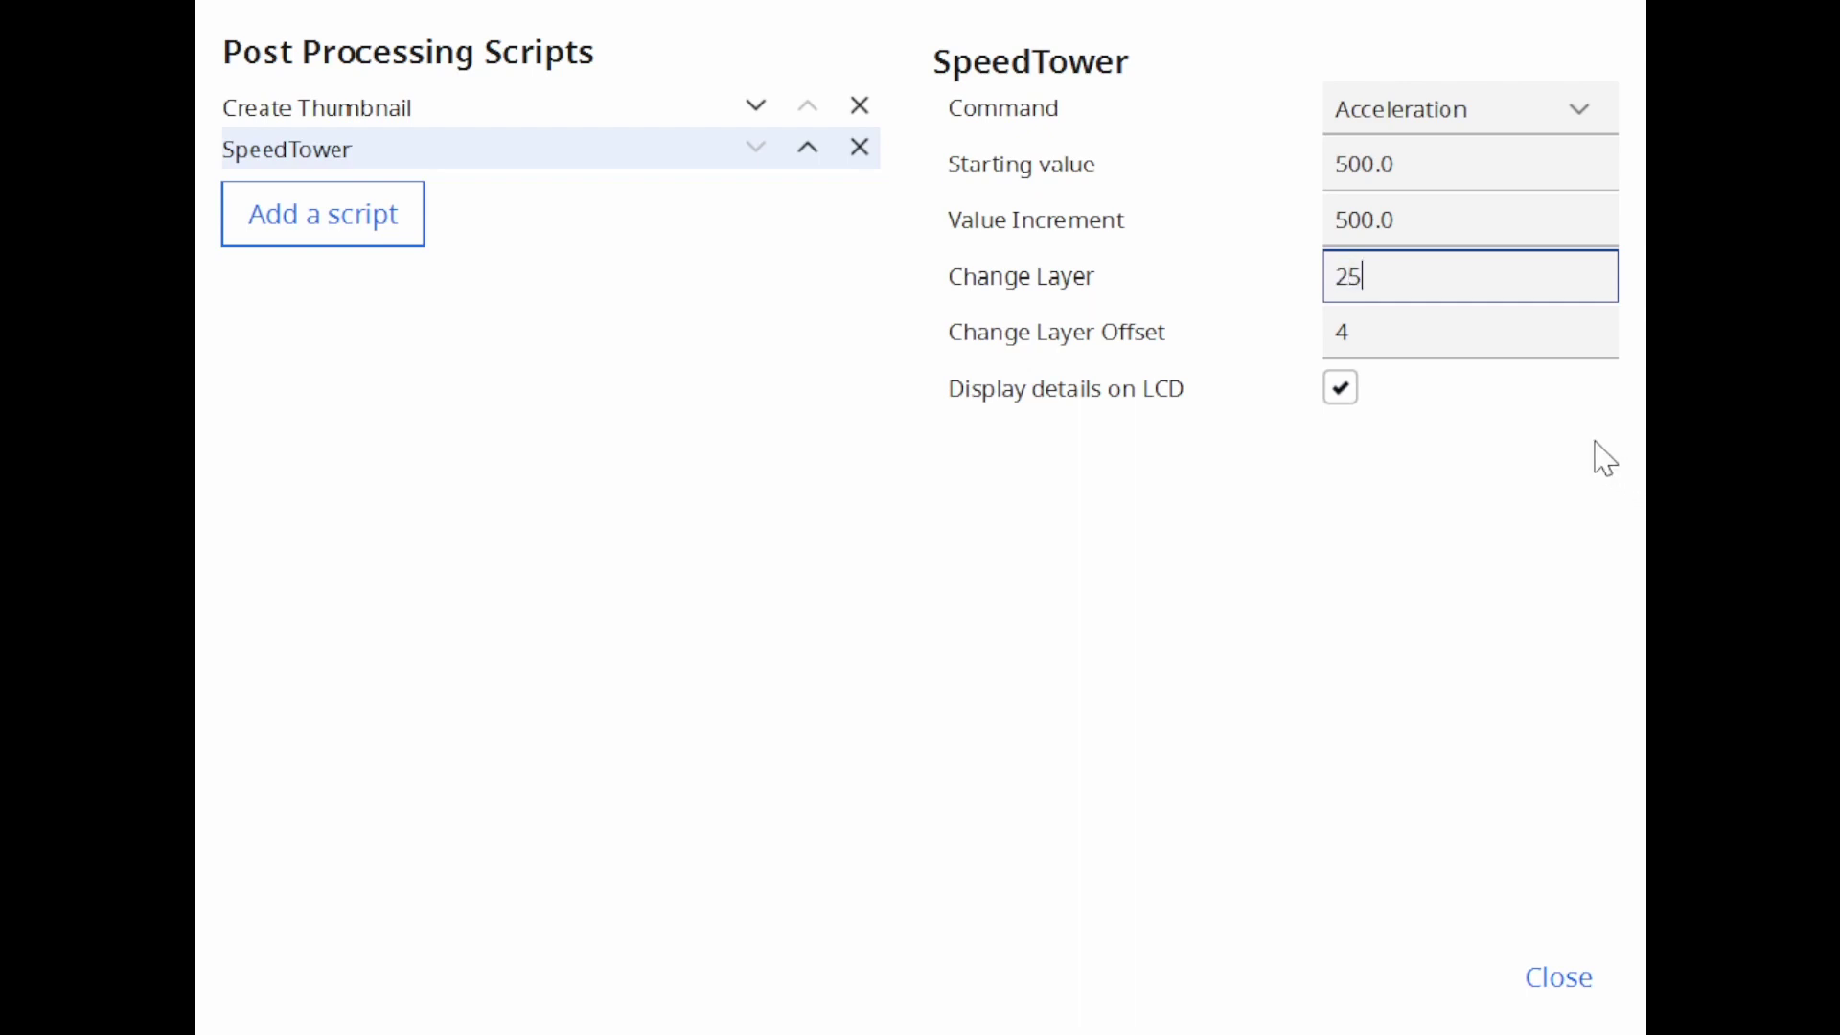
left_click(1410, 330)
key("BackSpace")
type("0")
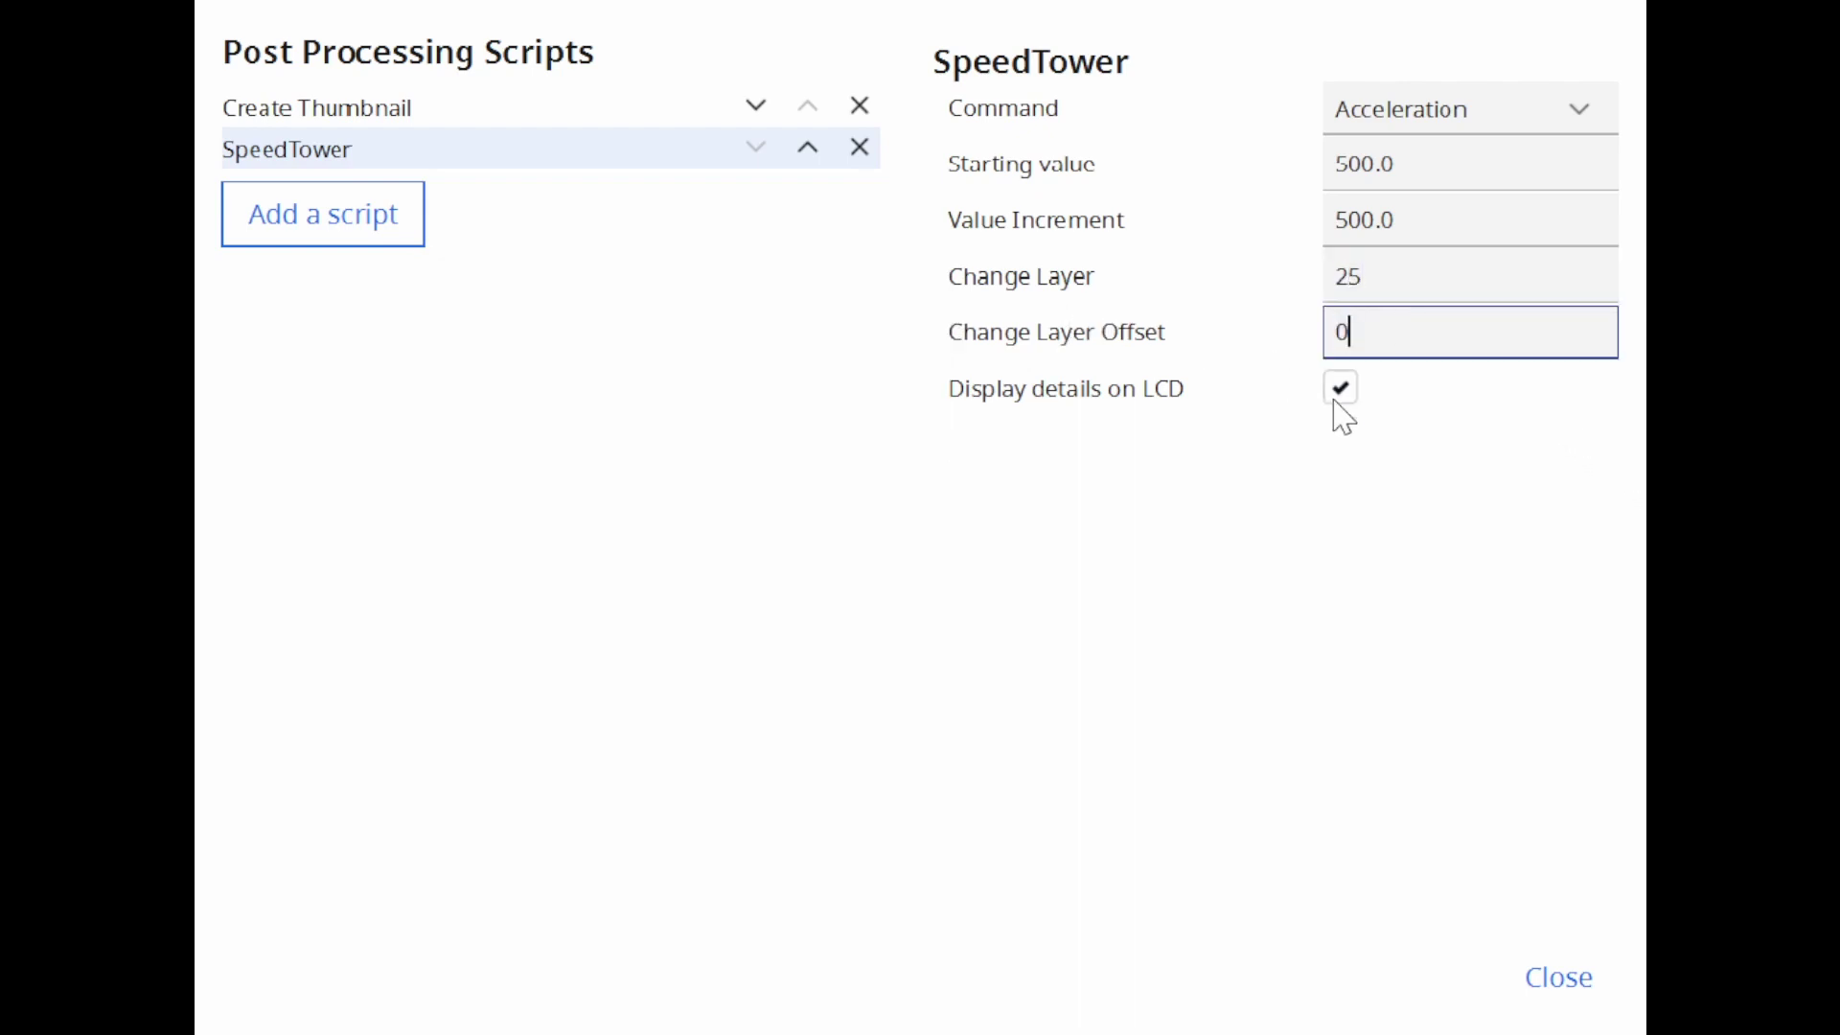
mouse_move(1217, 353)
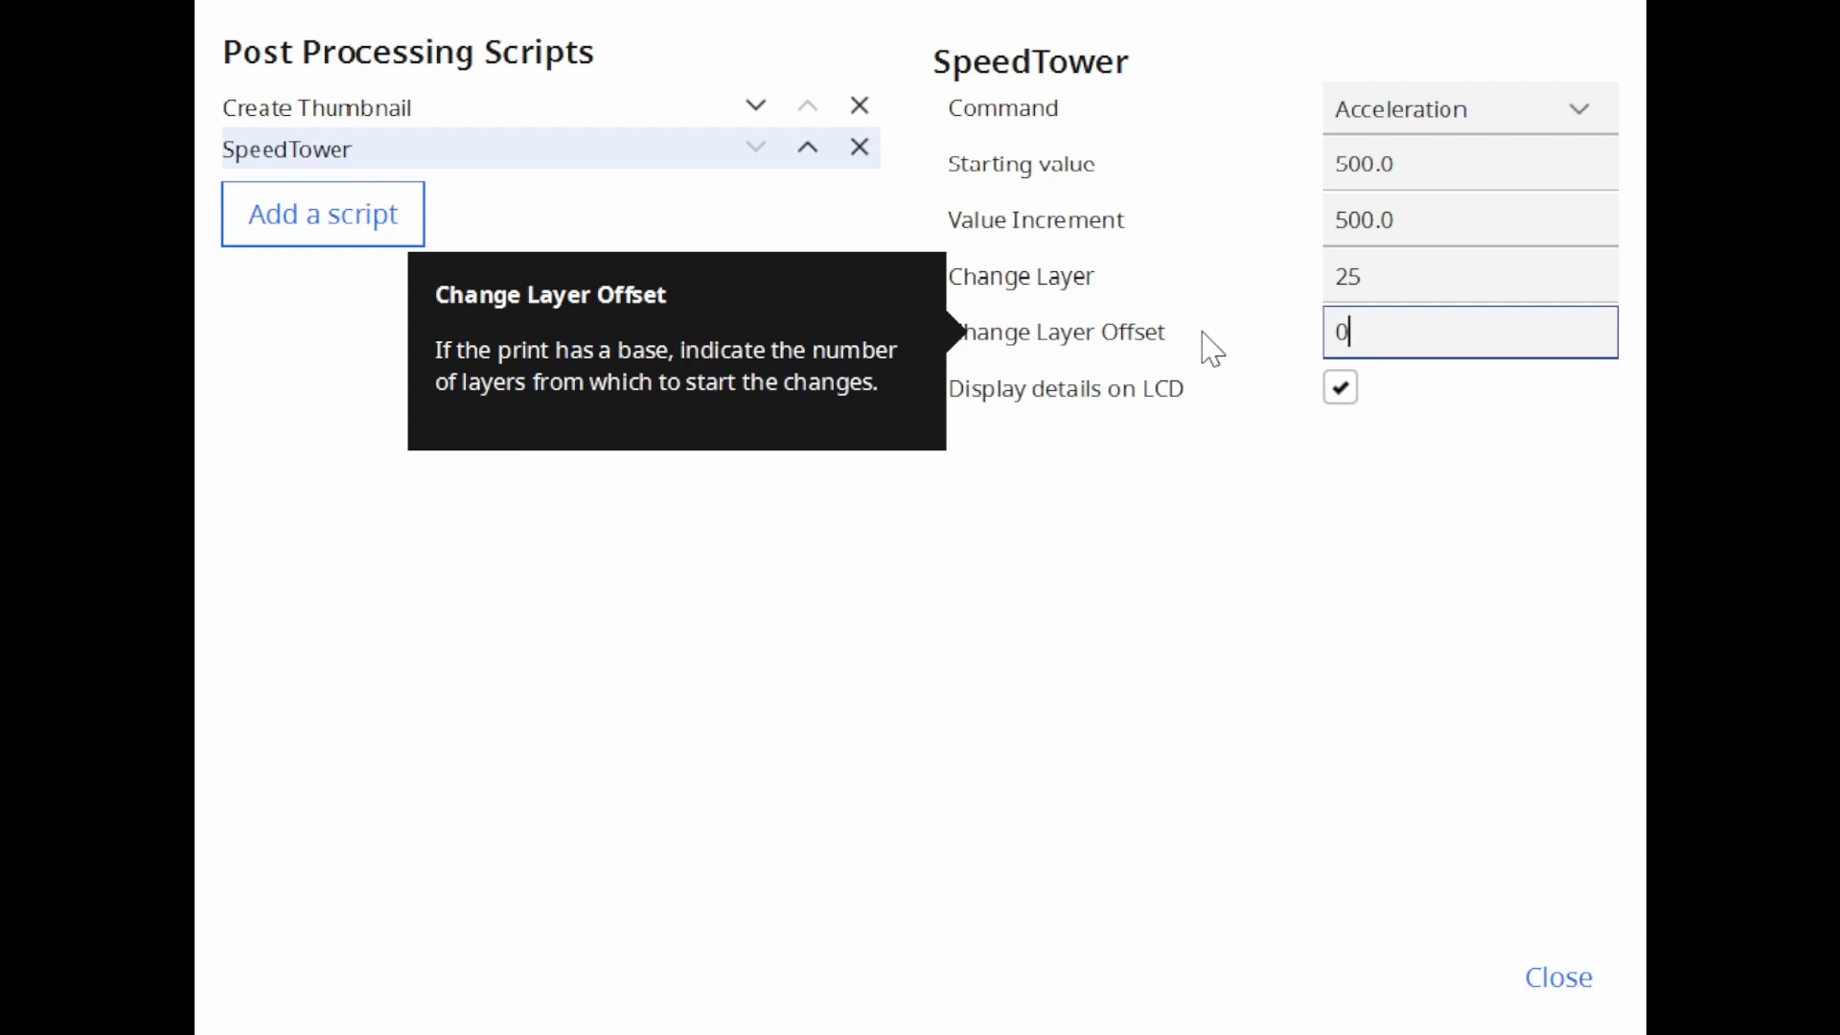
mouse_move(1248, 294)
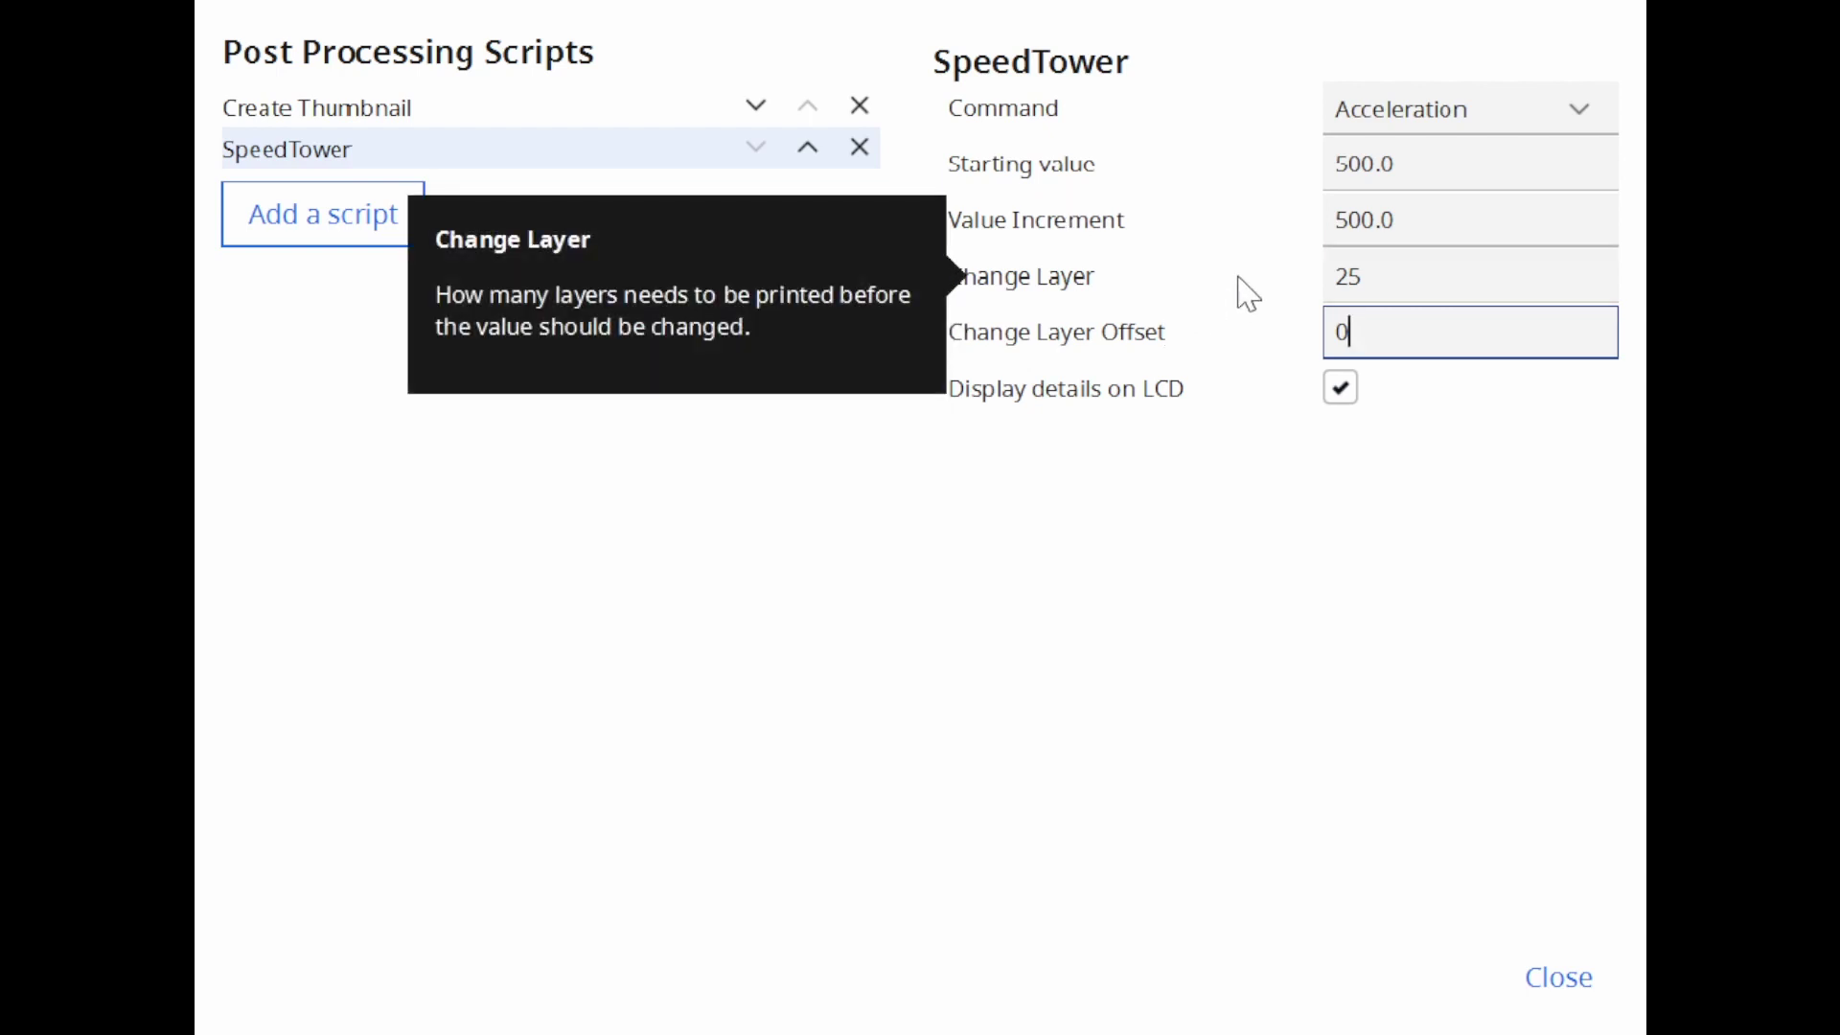
left_click(1559, 978)
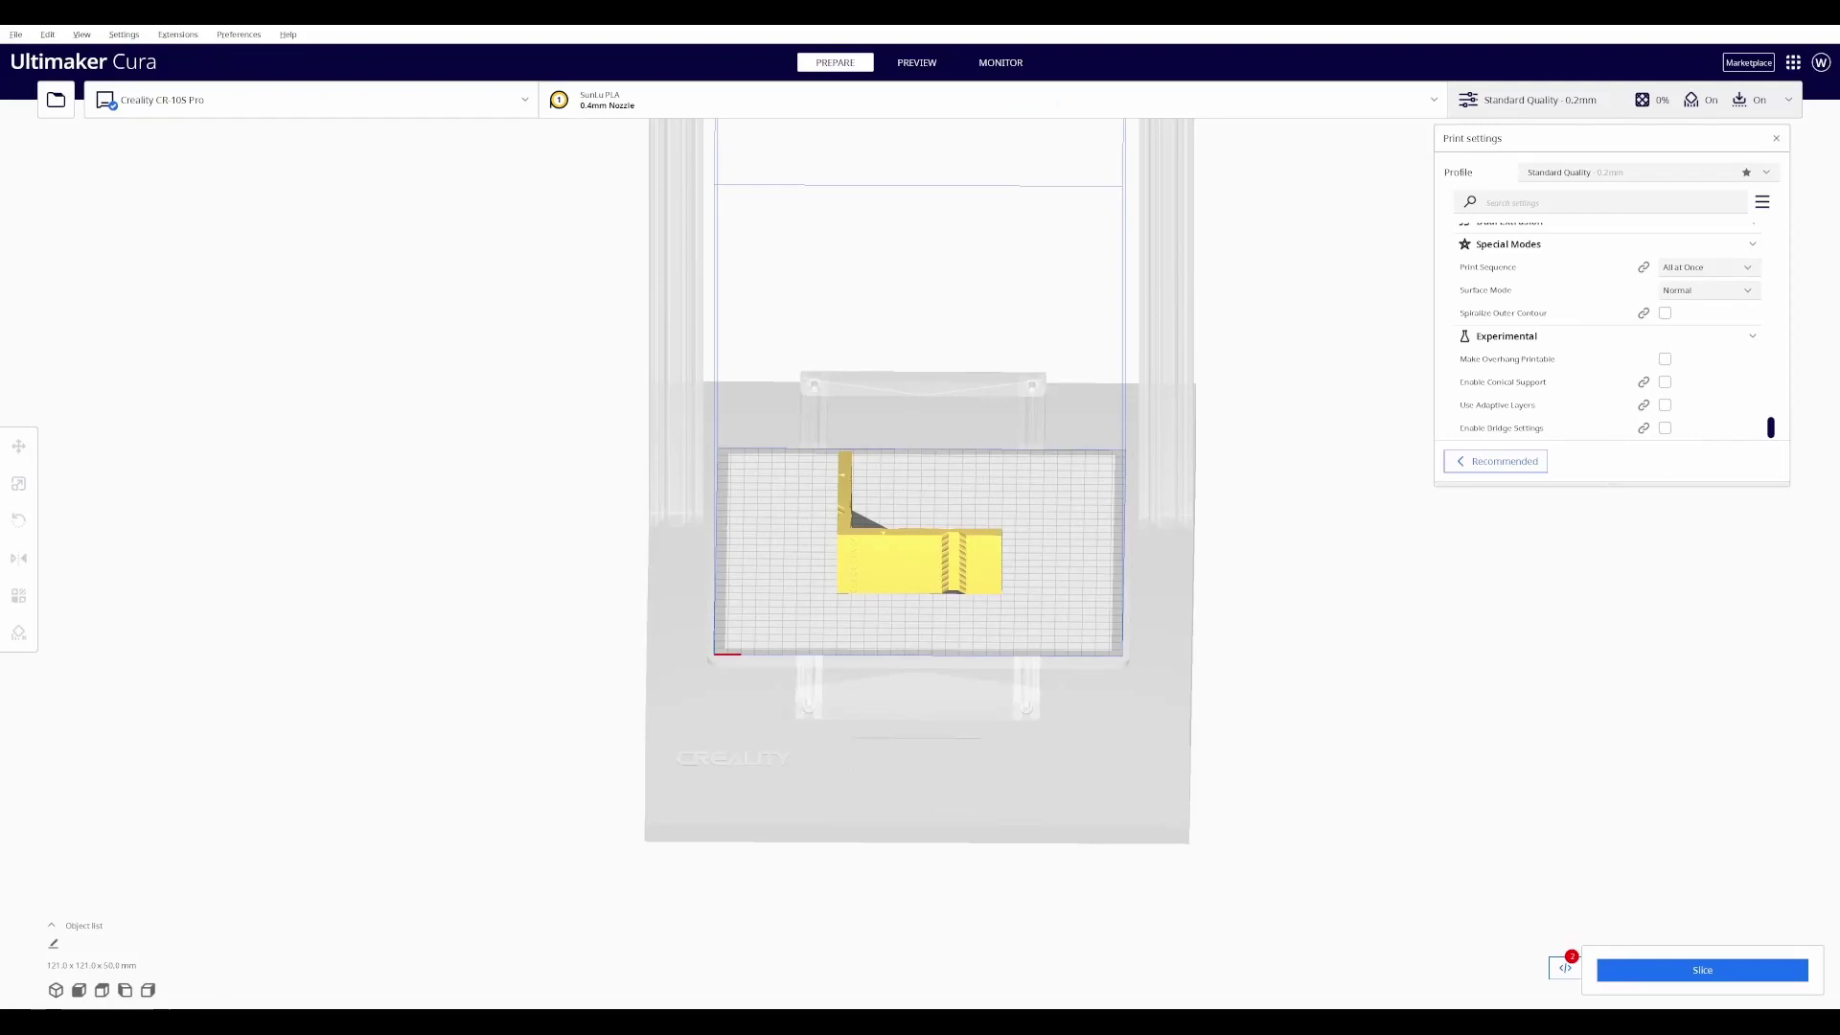
Step: Slice the model with the SpeedTower acceleration script applied
left_click(1702, 969)
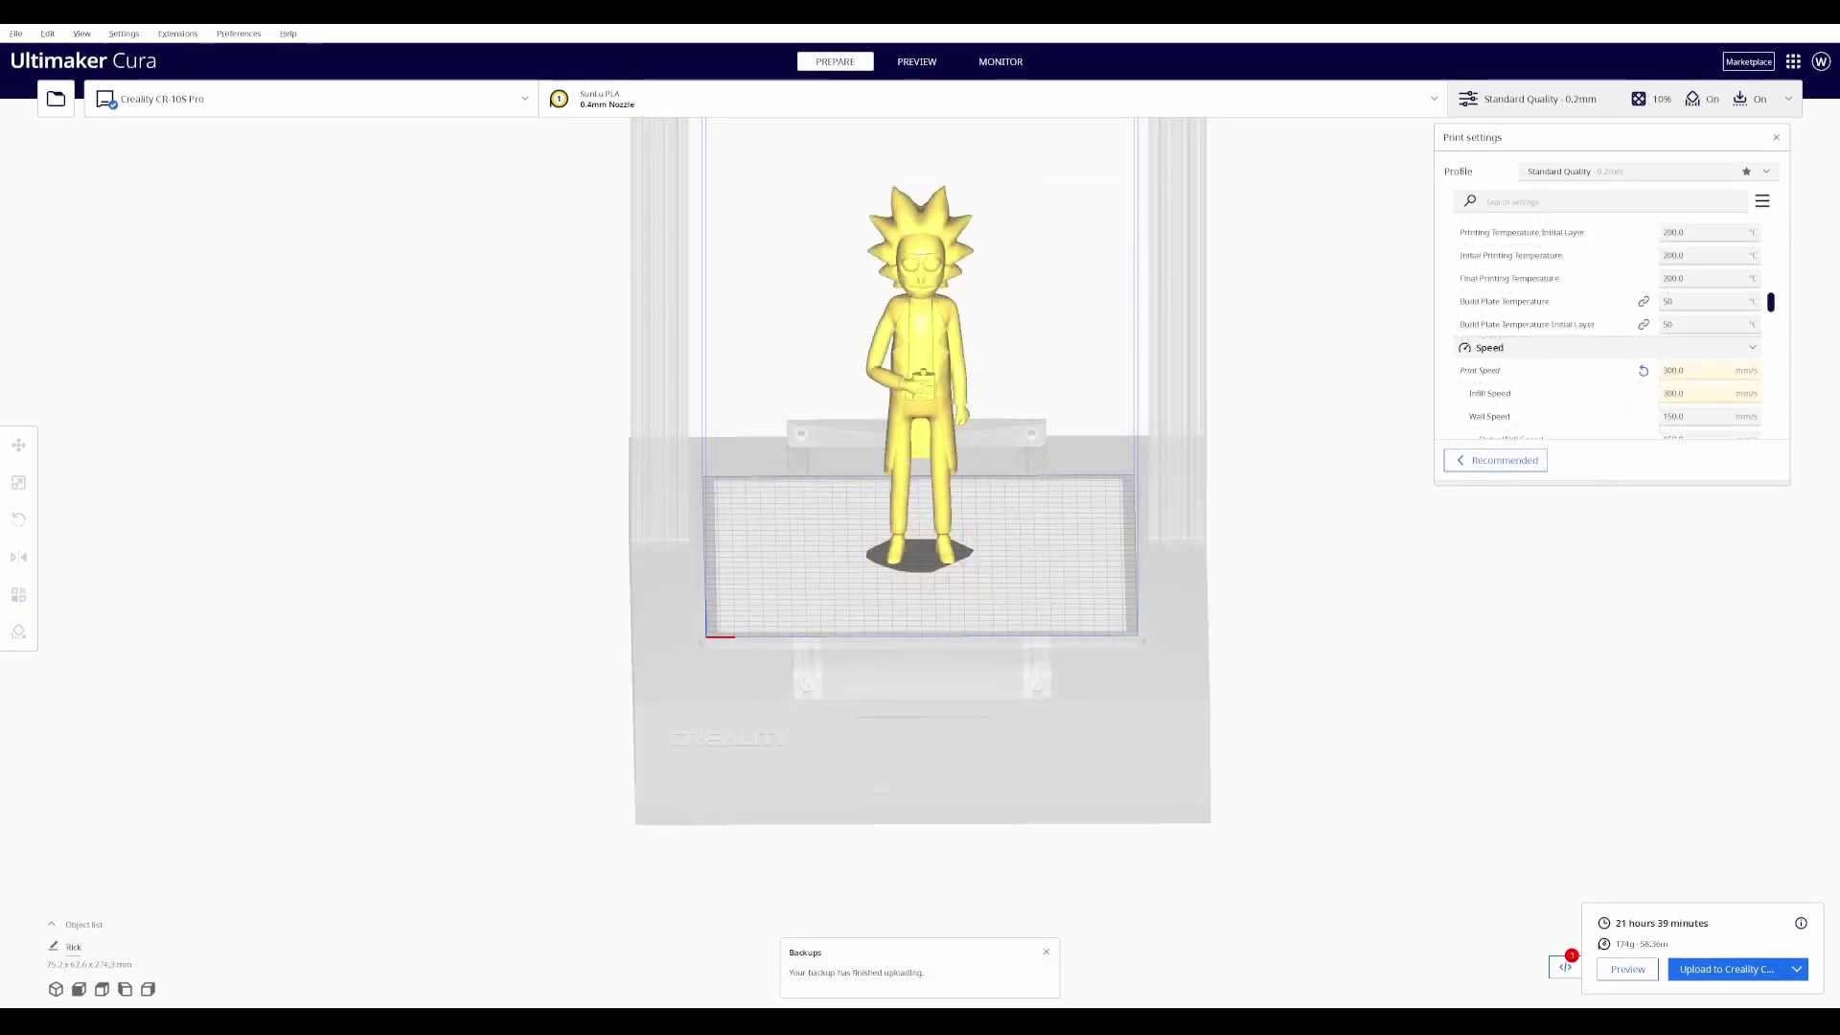
Step: Enable acceleration control for the Rick figure with Print Acceleration set to 3500 mm/s²
scroll(1533, 383, "down", 2)
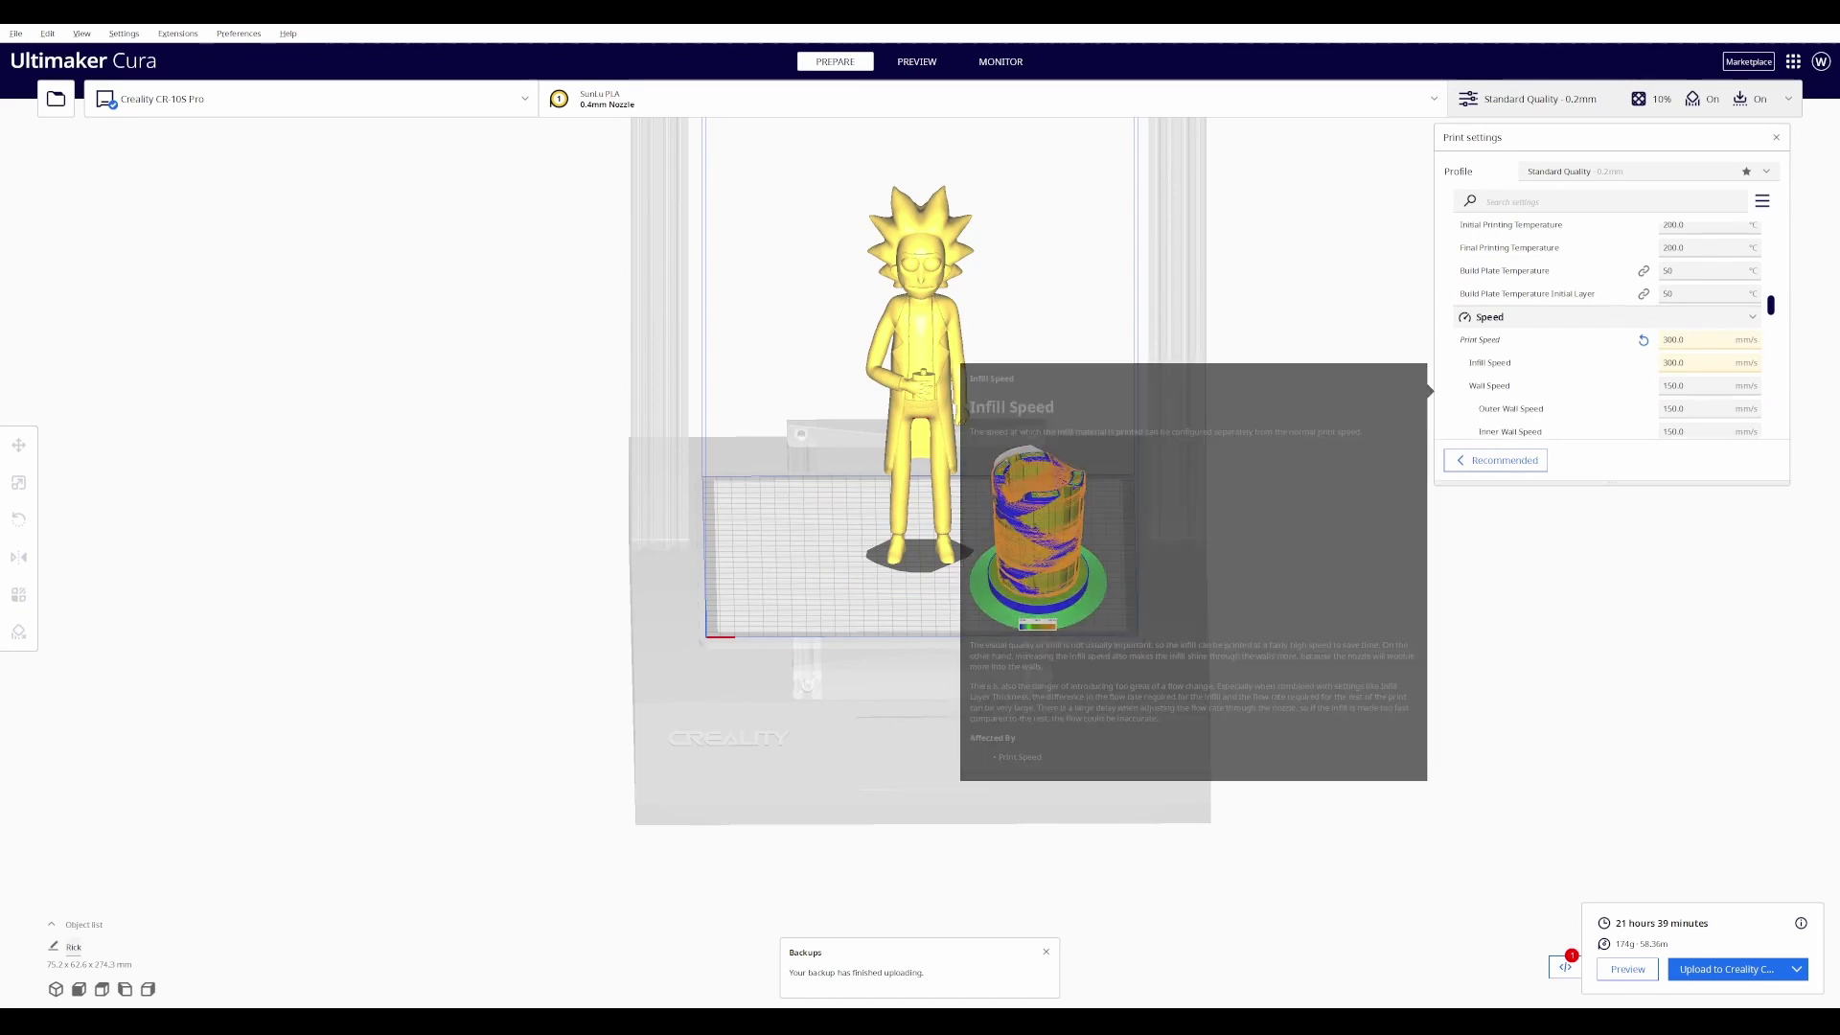
scroll(1609, 335, "down", 4)
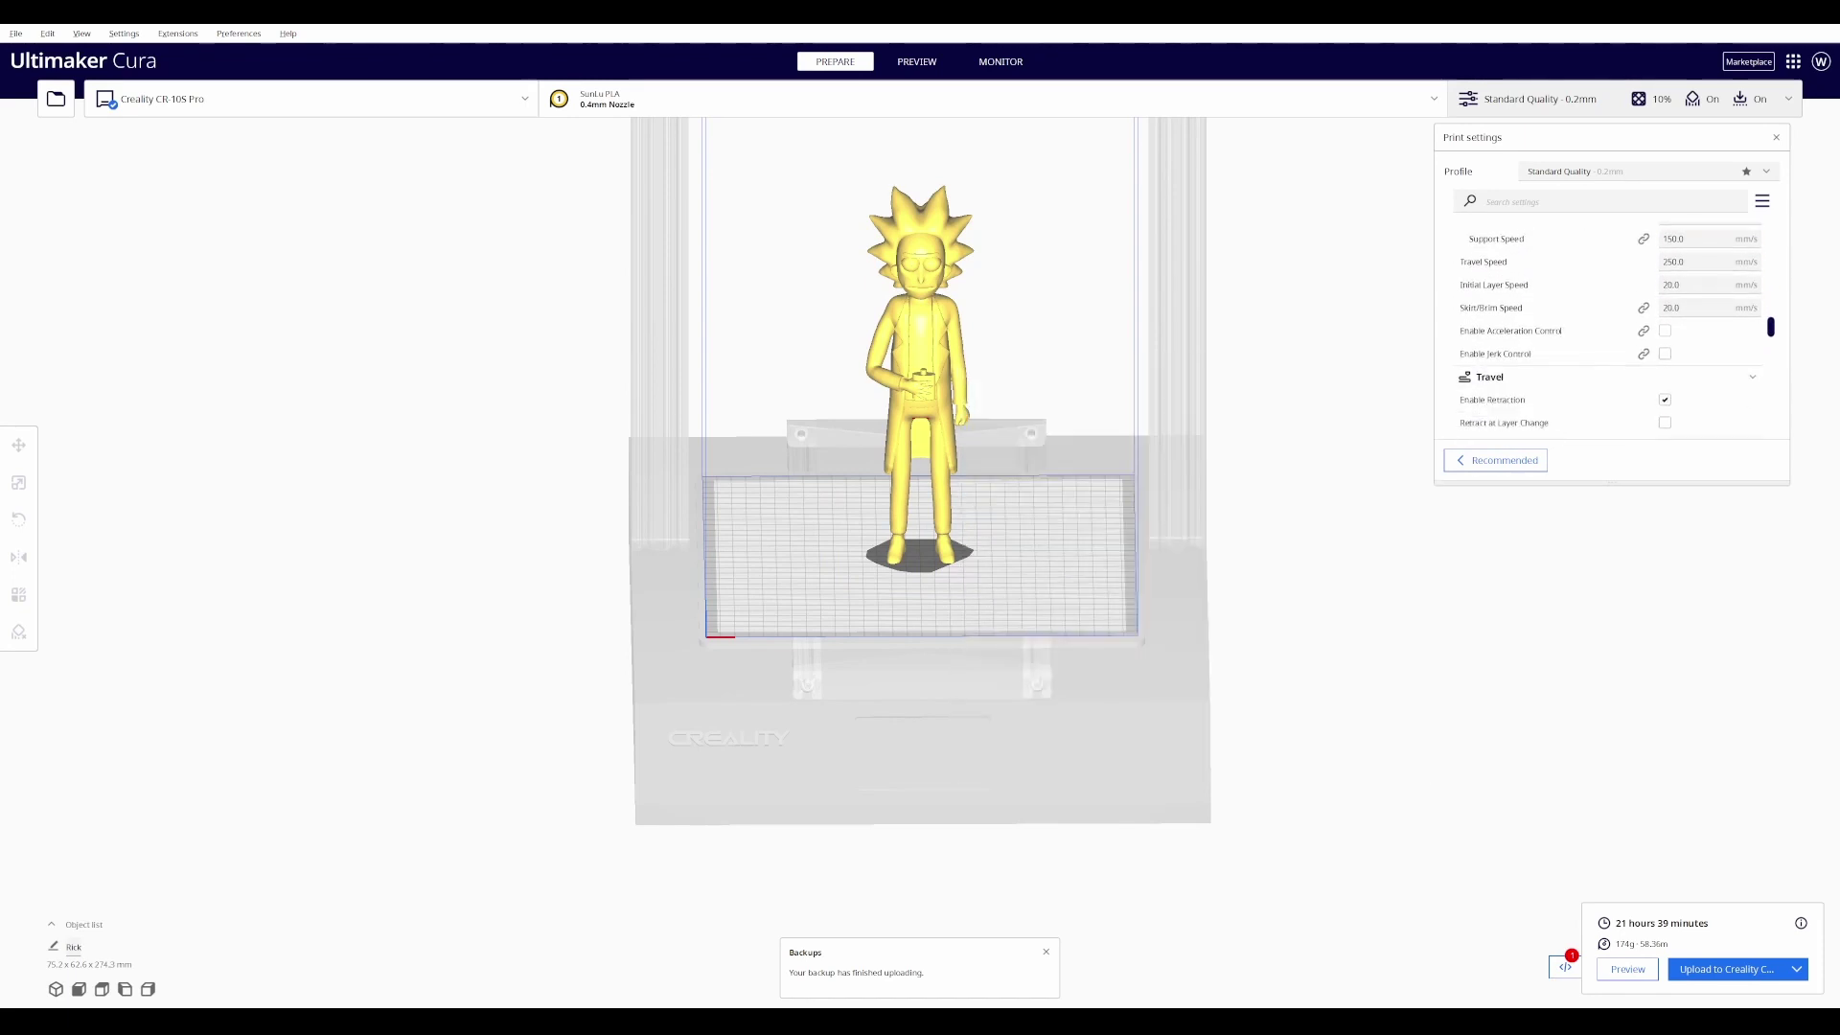
left_click(1665, 331)
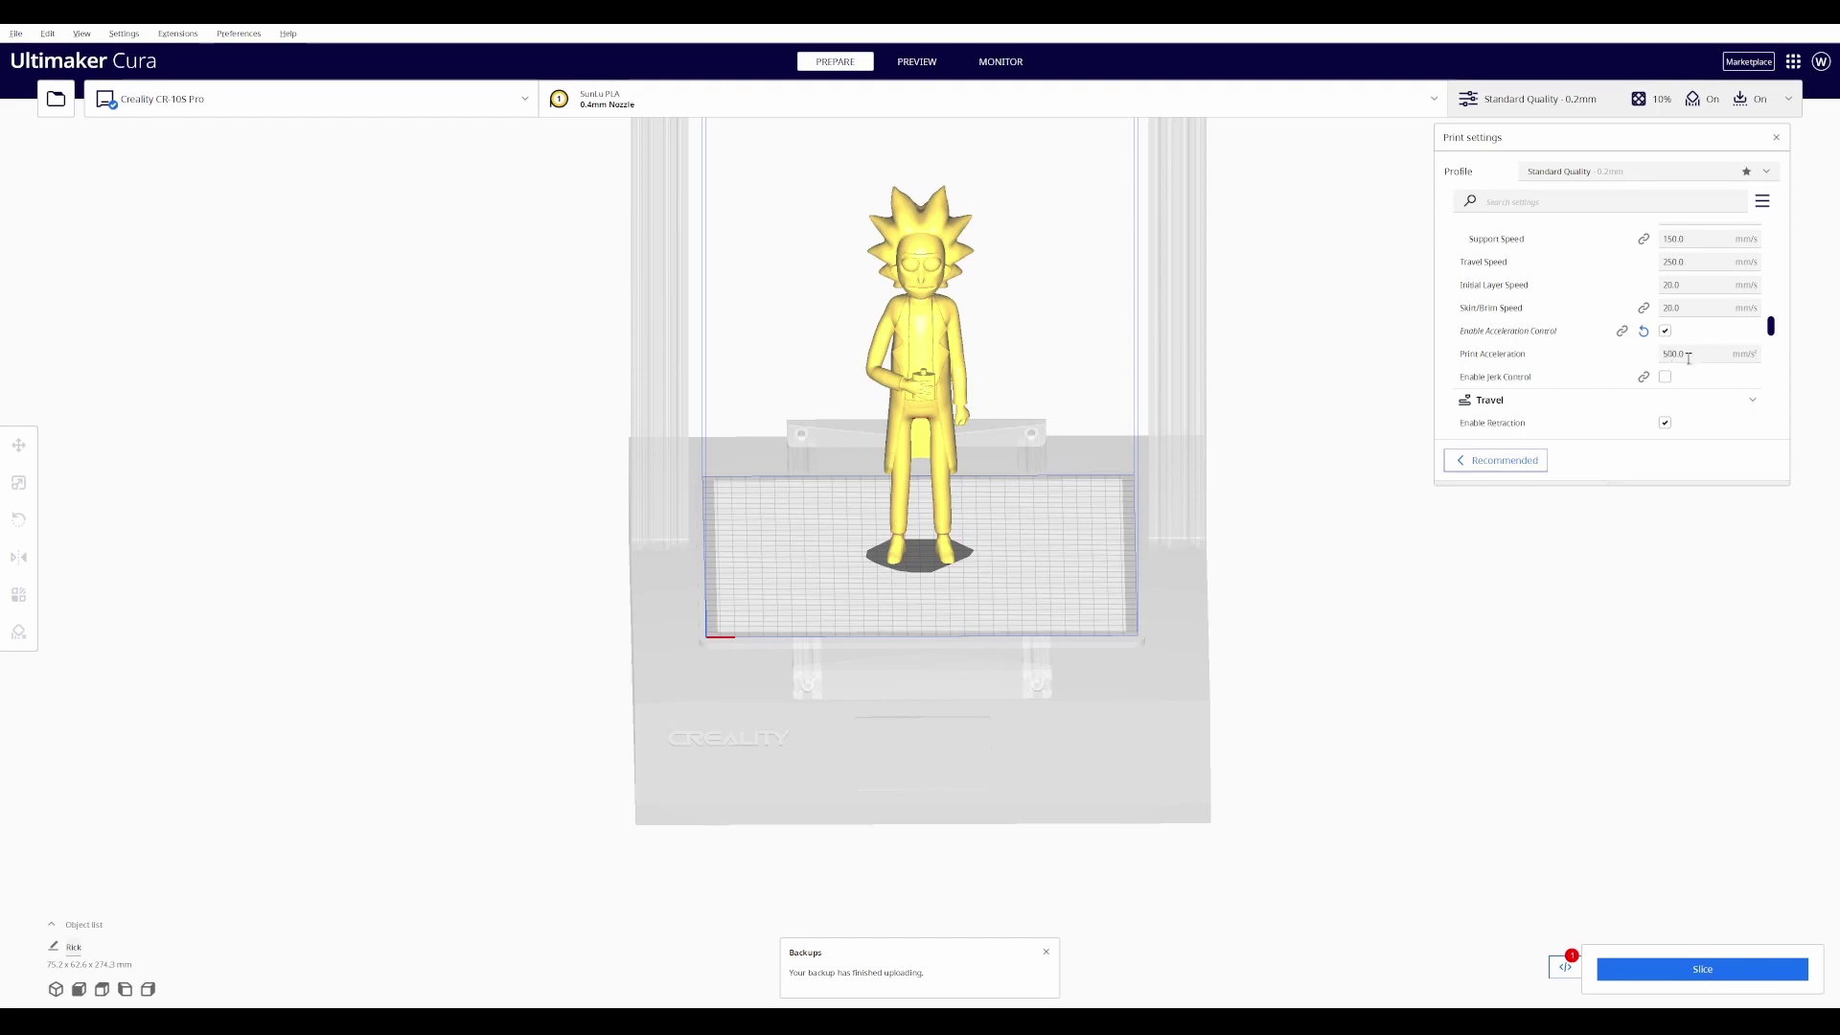
left_click(1705, 354)
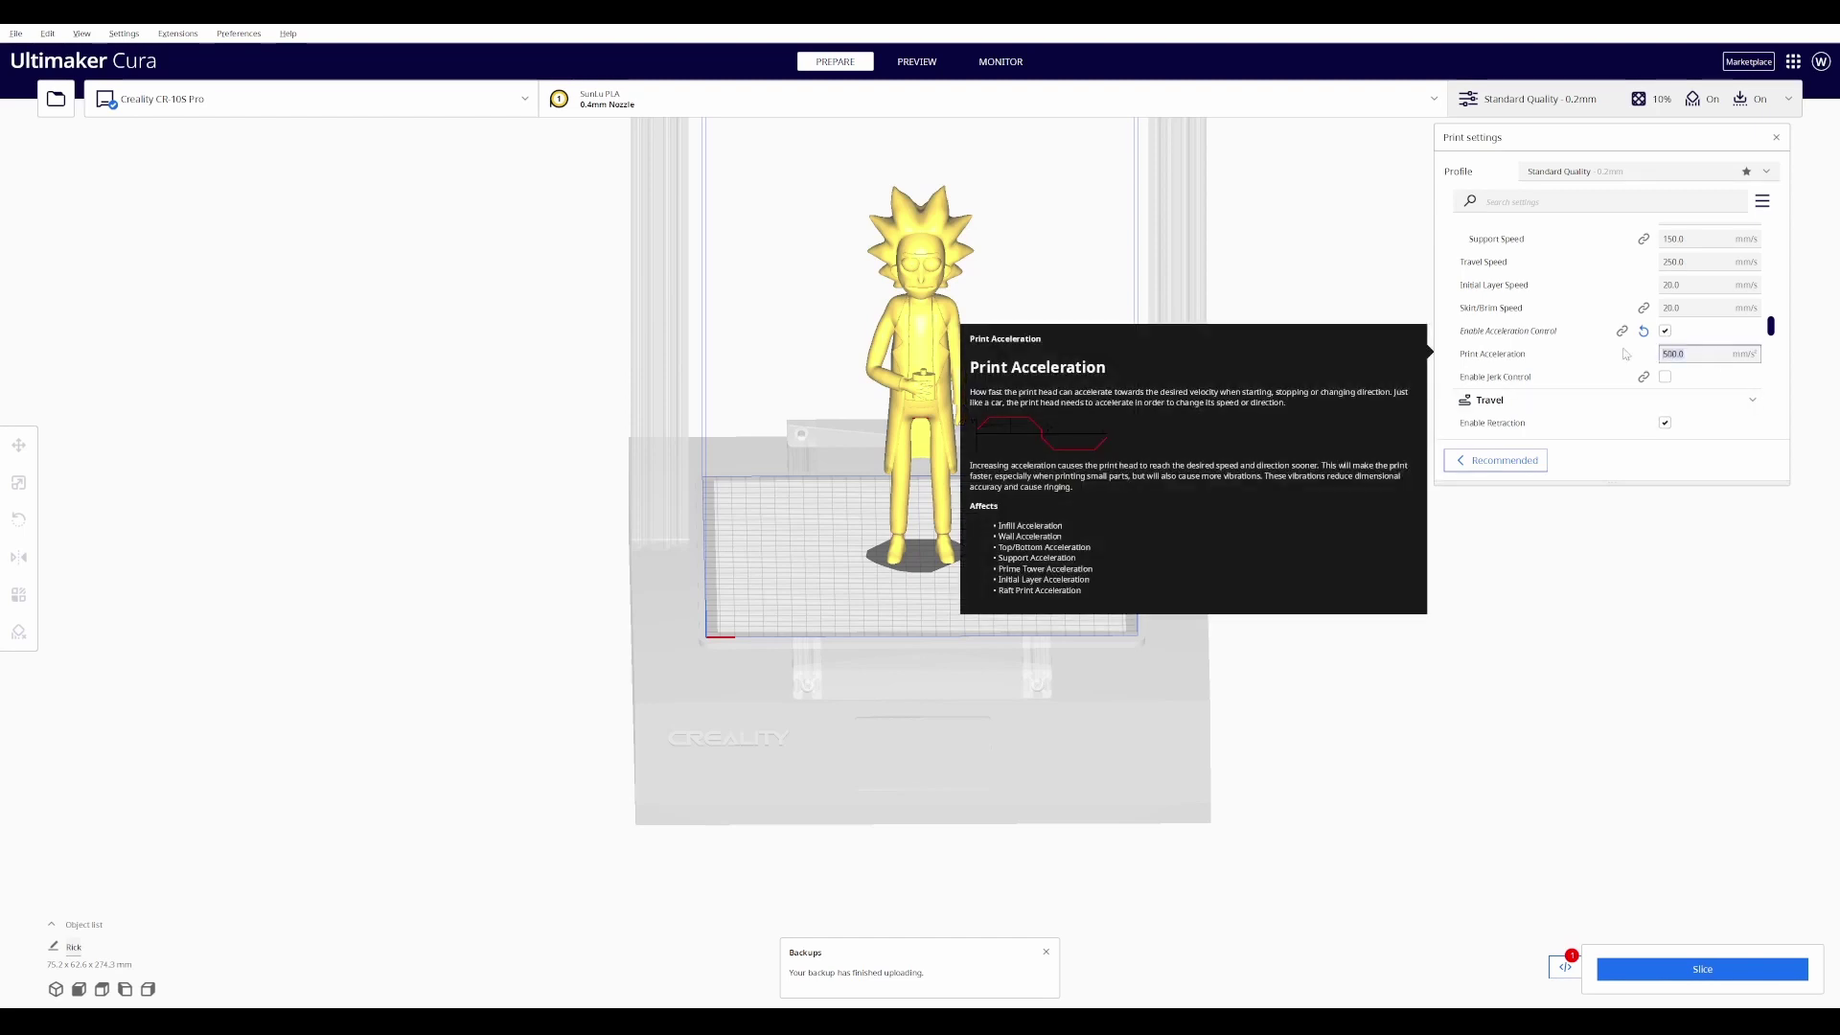
type("3500")
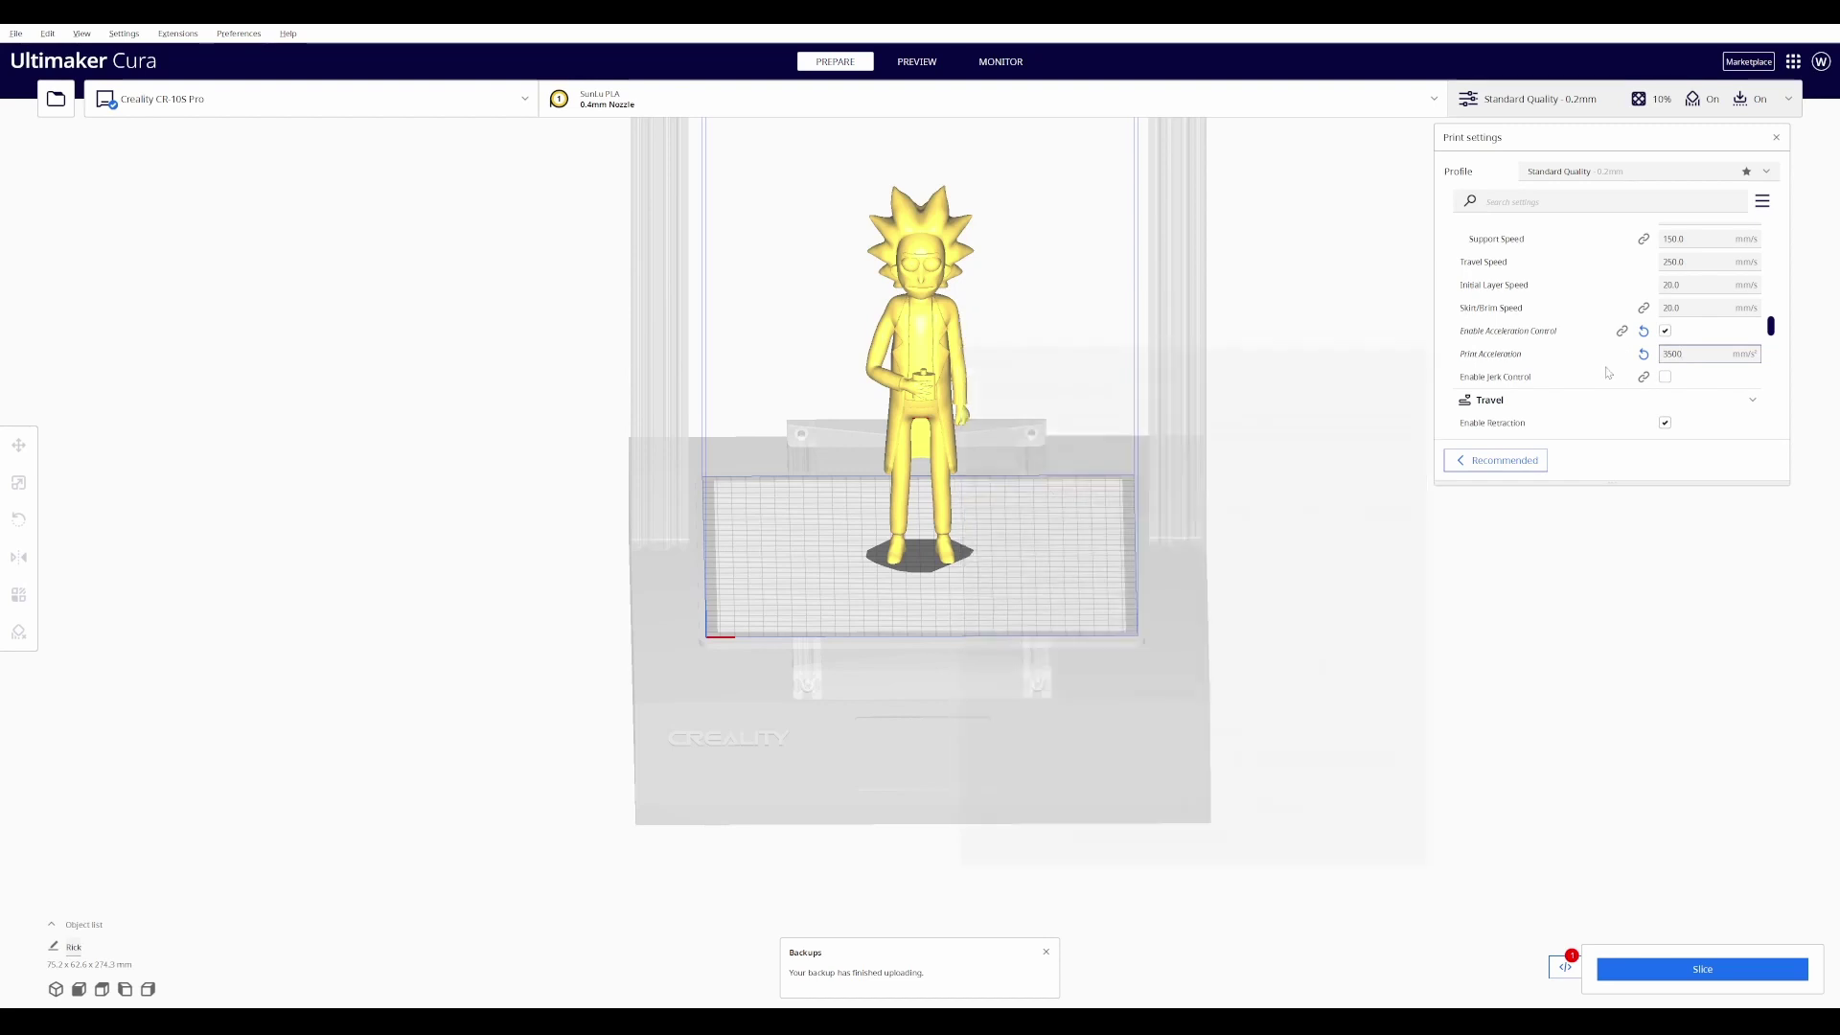
Step: Slice the Rick figure at 3500 mm/s² acceleration and review the resulting estimate
left_click(1706, 970)
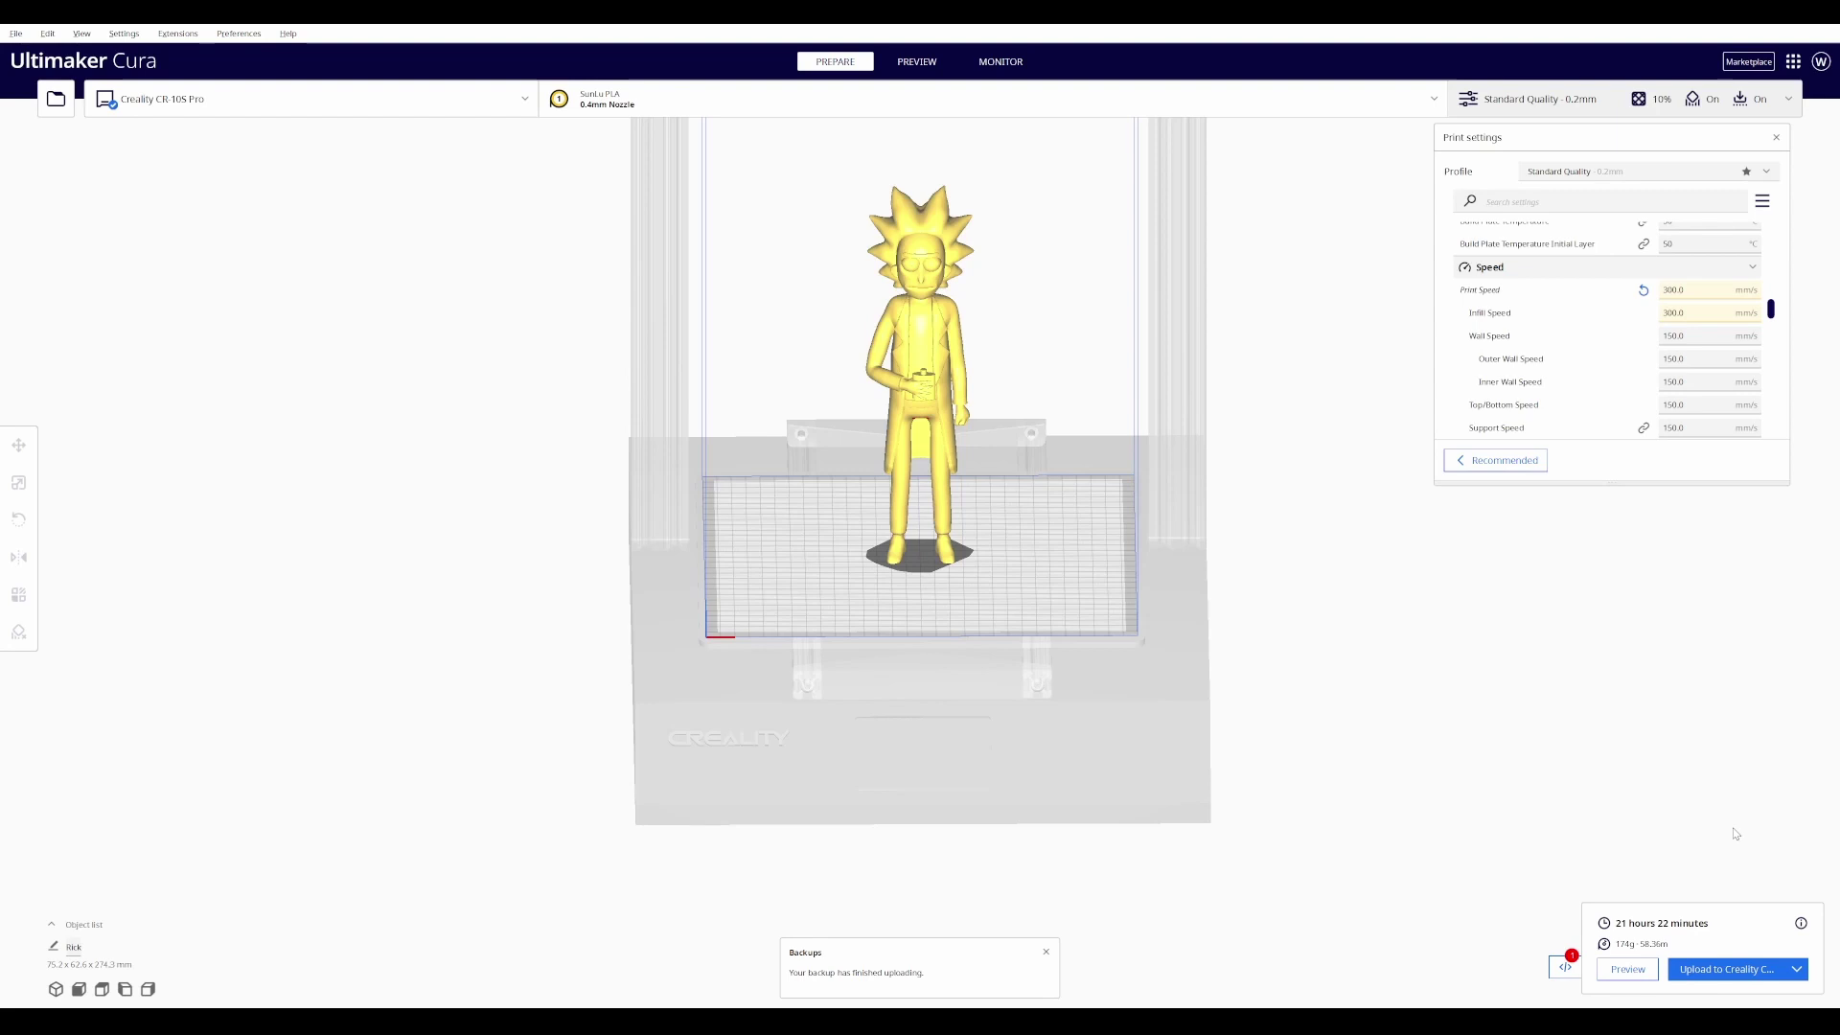
scroll(1610, 330, "down", 5)
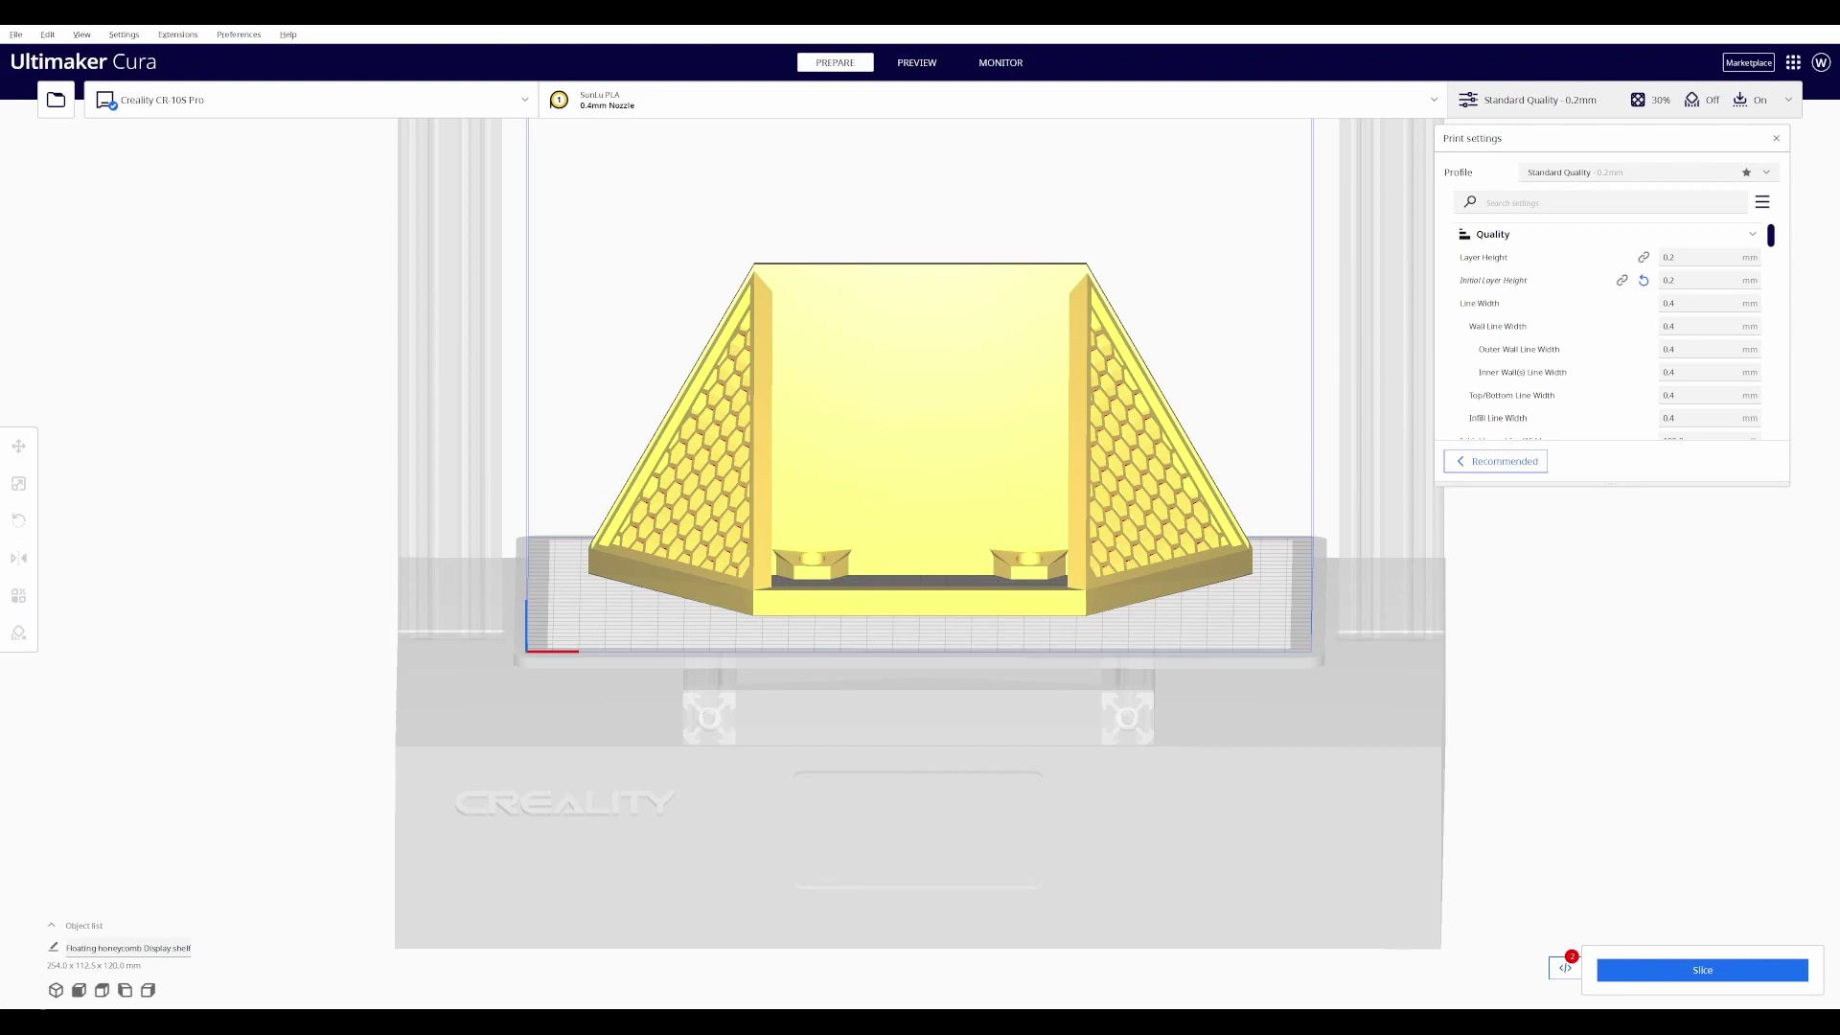
Step: View the honeycomb shelf from above and slice it with its current 50 mm/s settings
right_click_drag(958, 536, 910, 725)
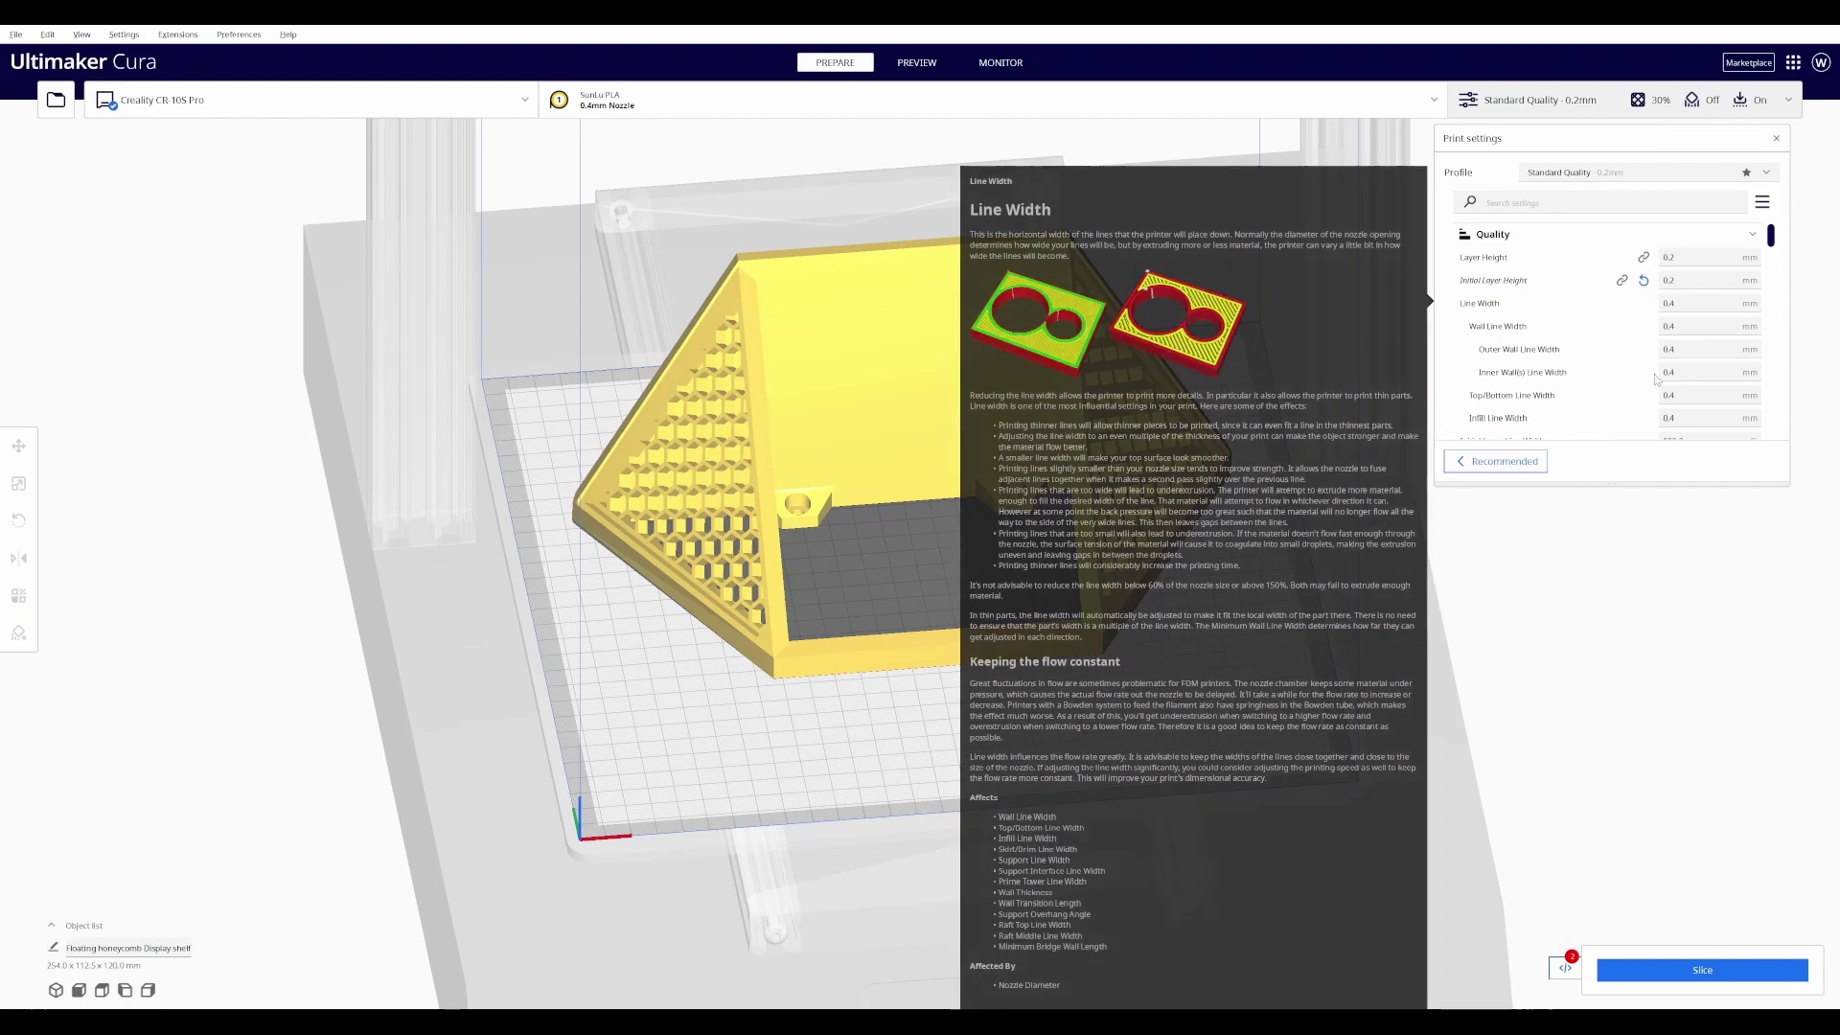
scroll(1648, 418, "down", 3)
scroll(1644, 412, "down", 5)
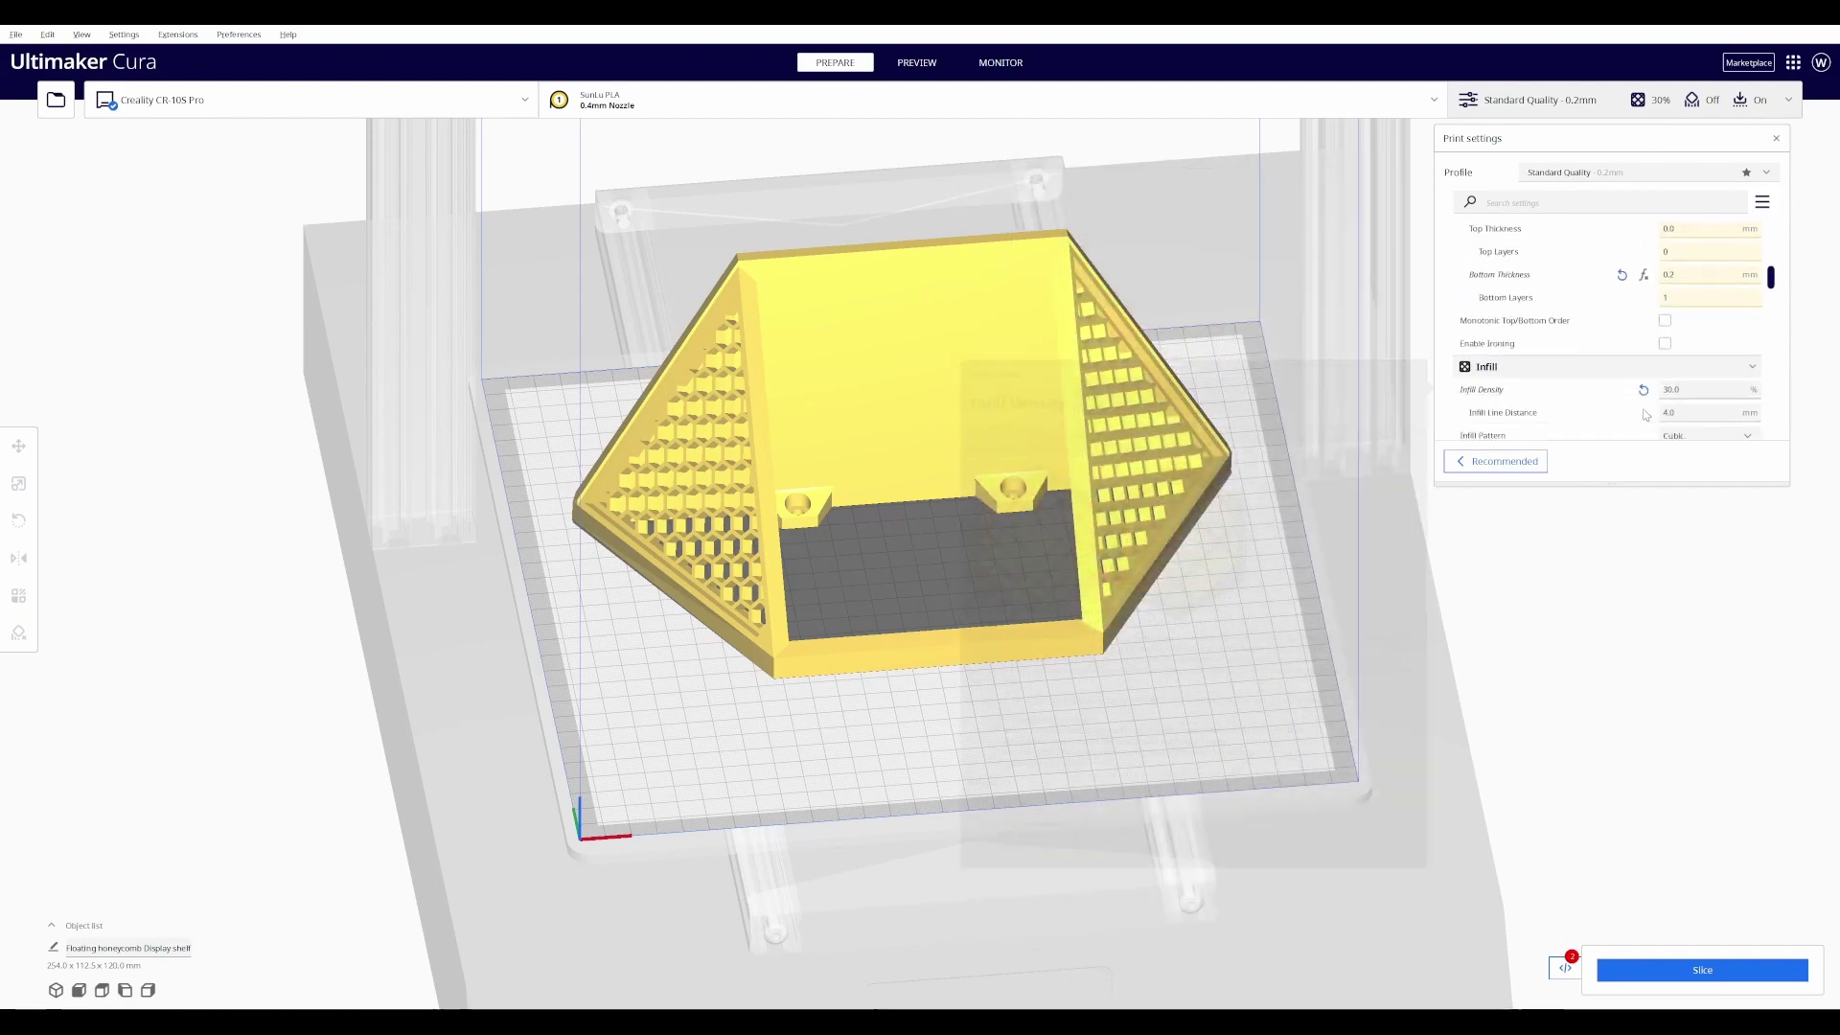
scroll(1639, 304, "down", 8)
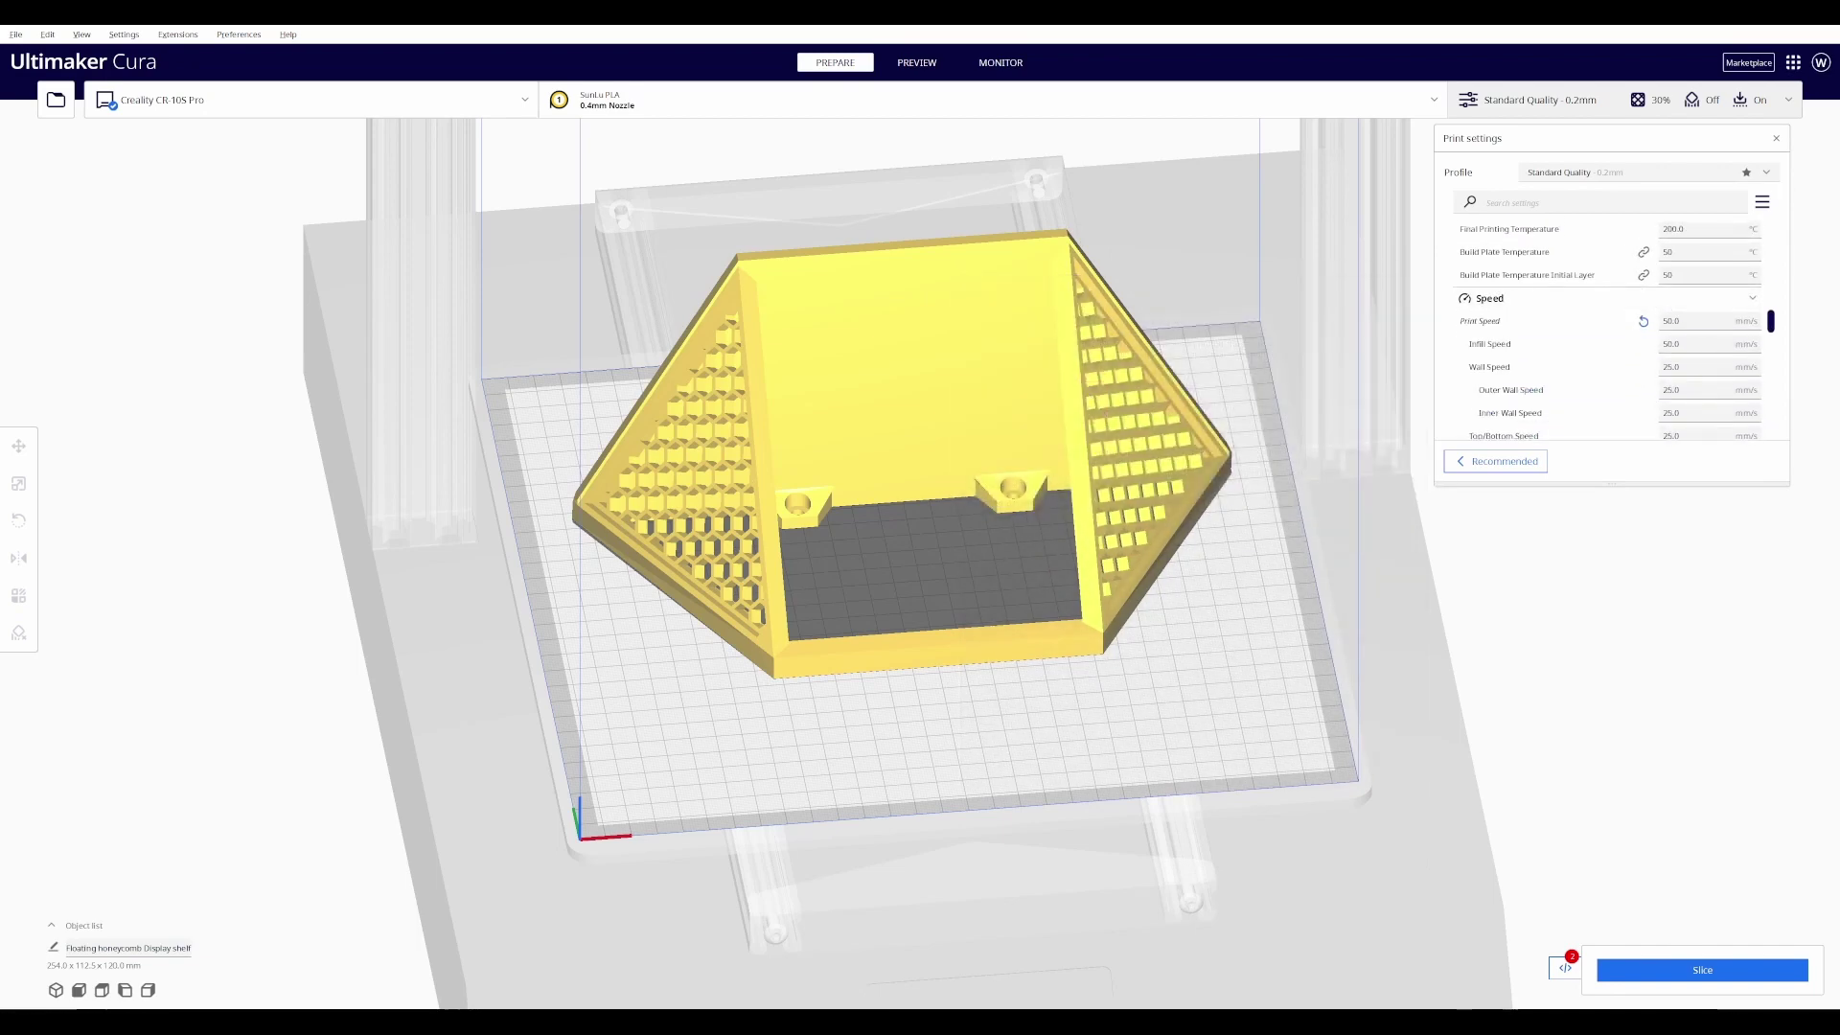
left_click(1698, 972)
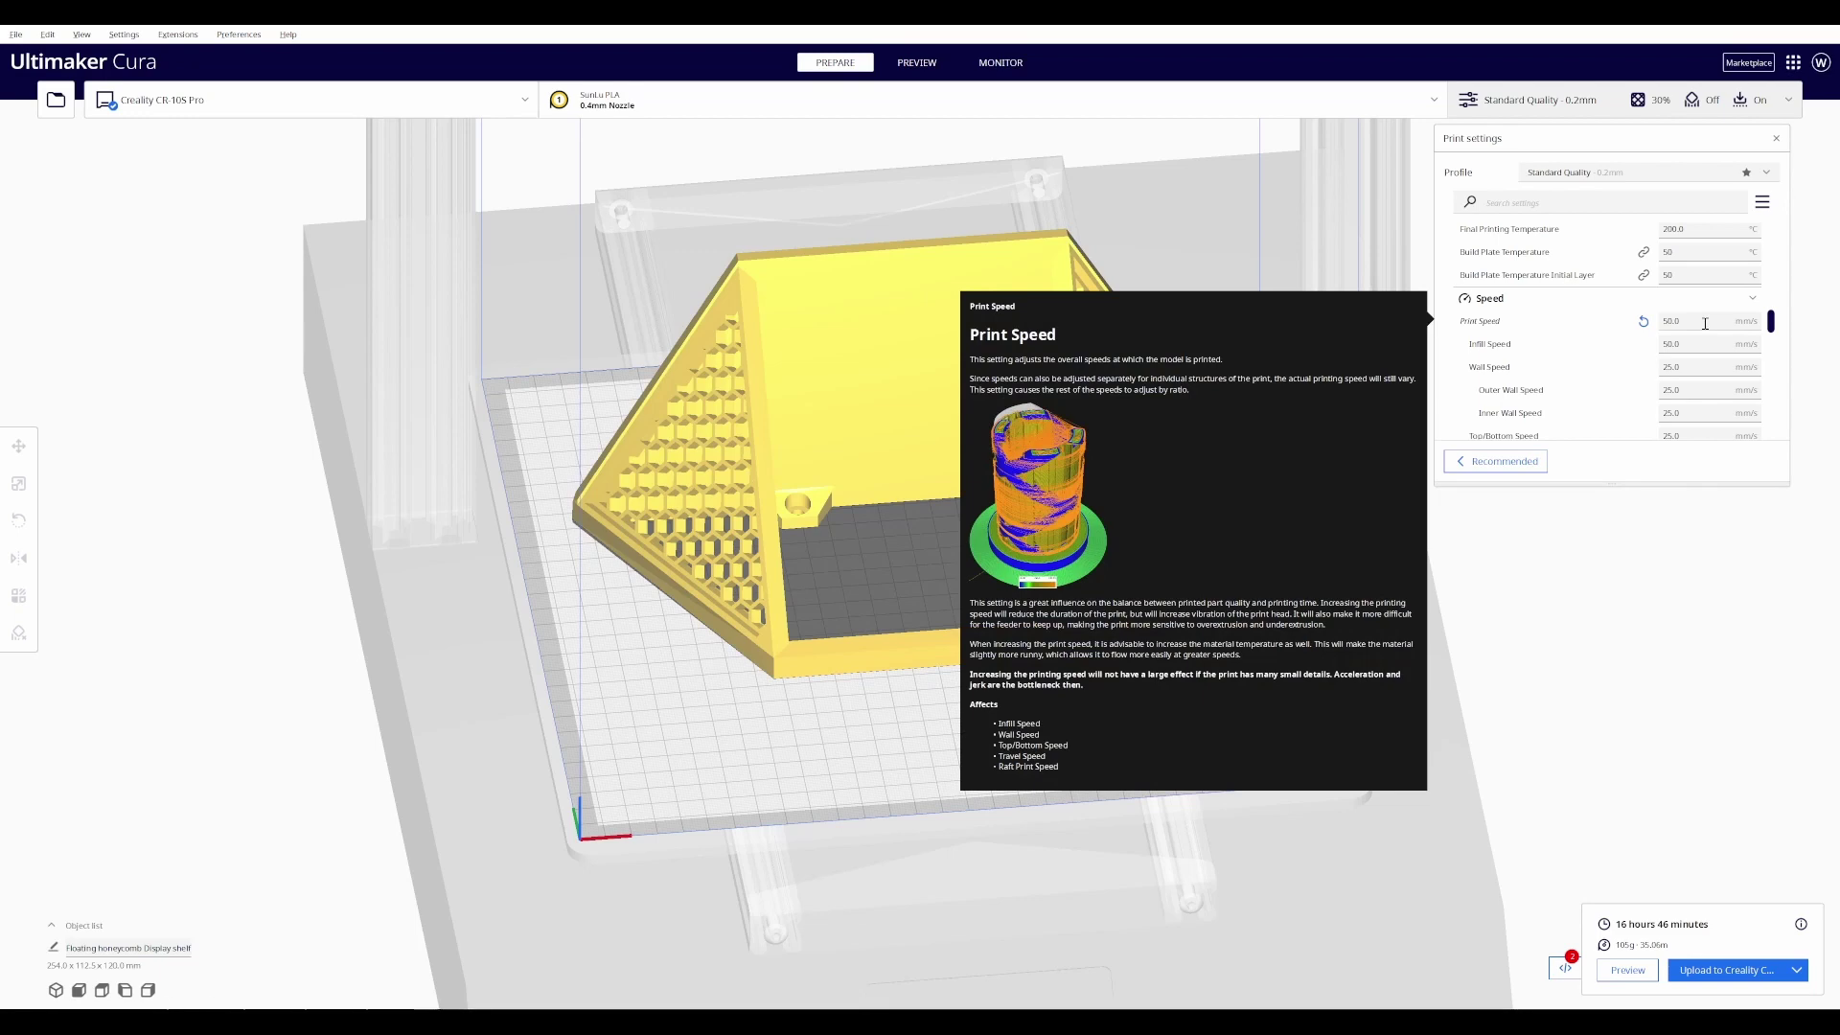
Step: Raise the shelf's Print Speed to 300 mm/s and slice it
left_click(1672, 322)
type("300")
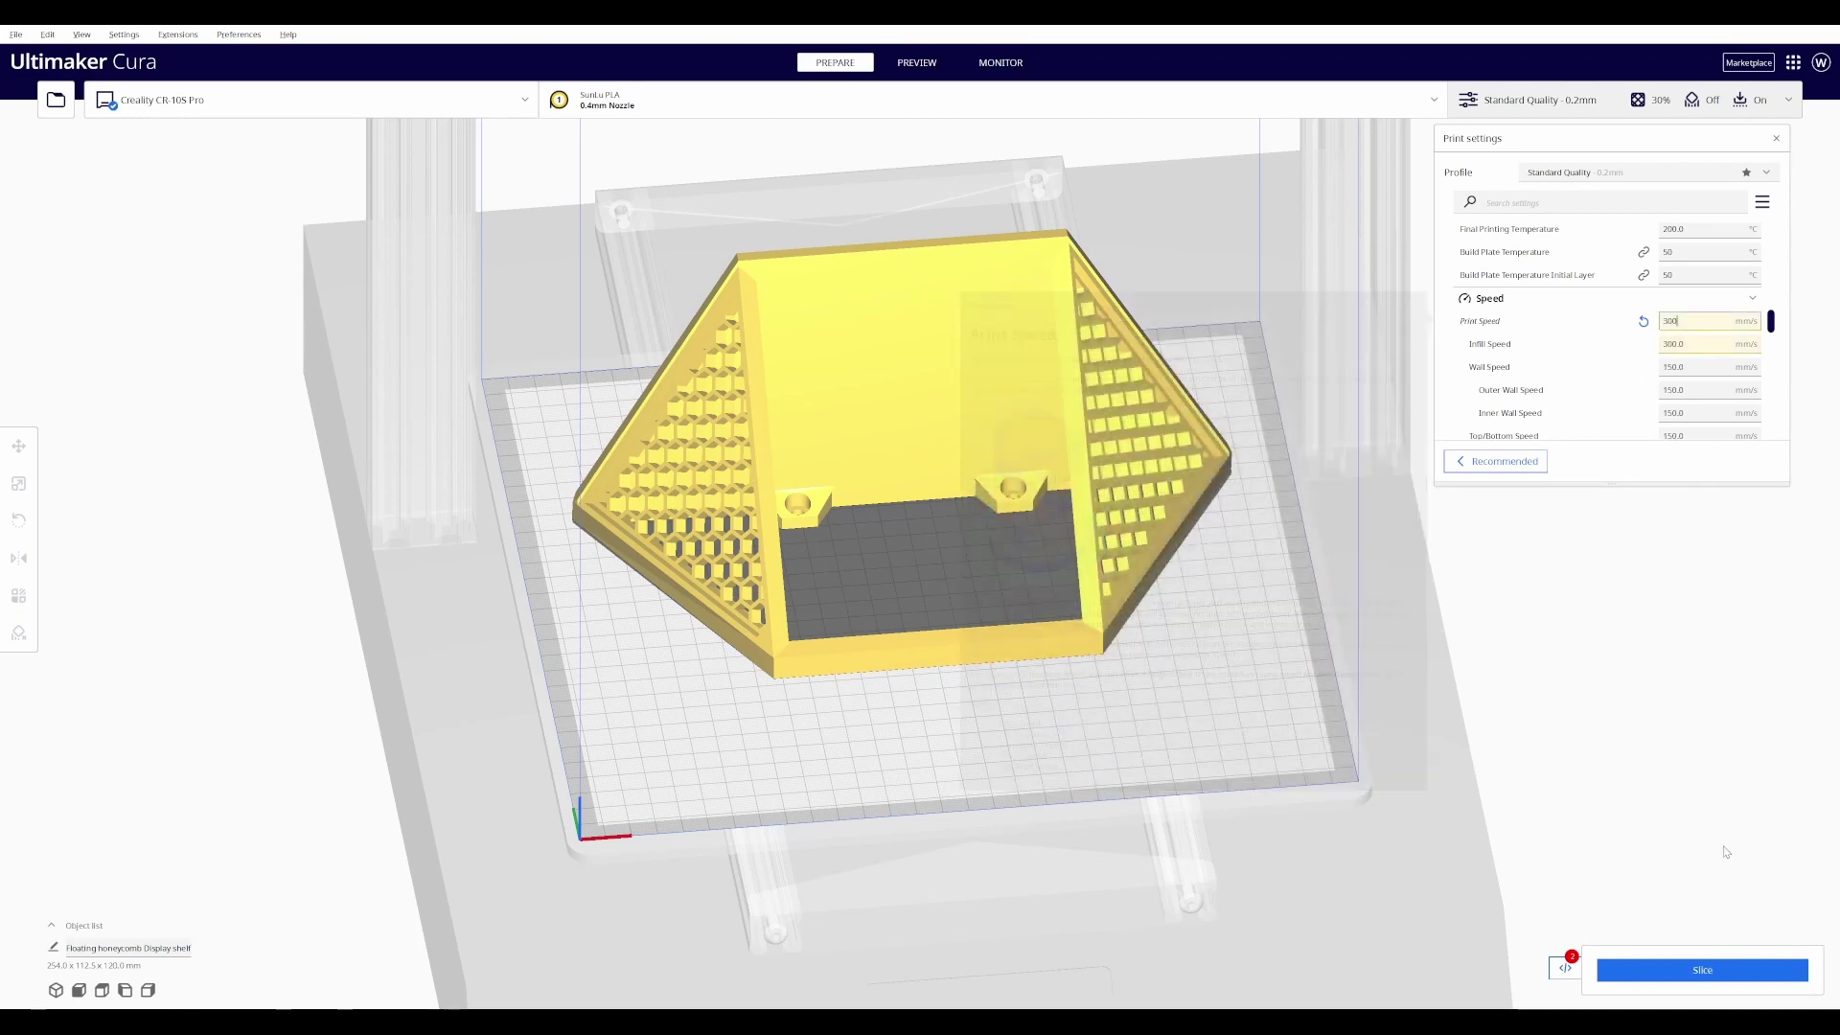
left_click(1718, 976)
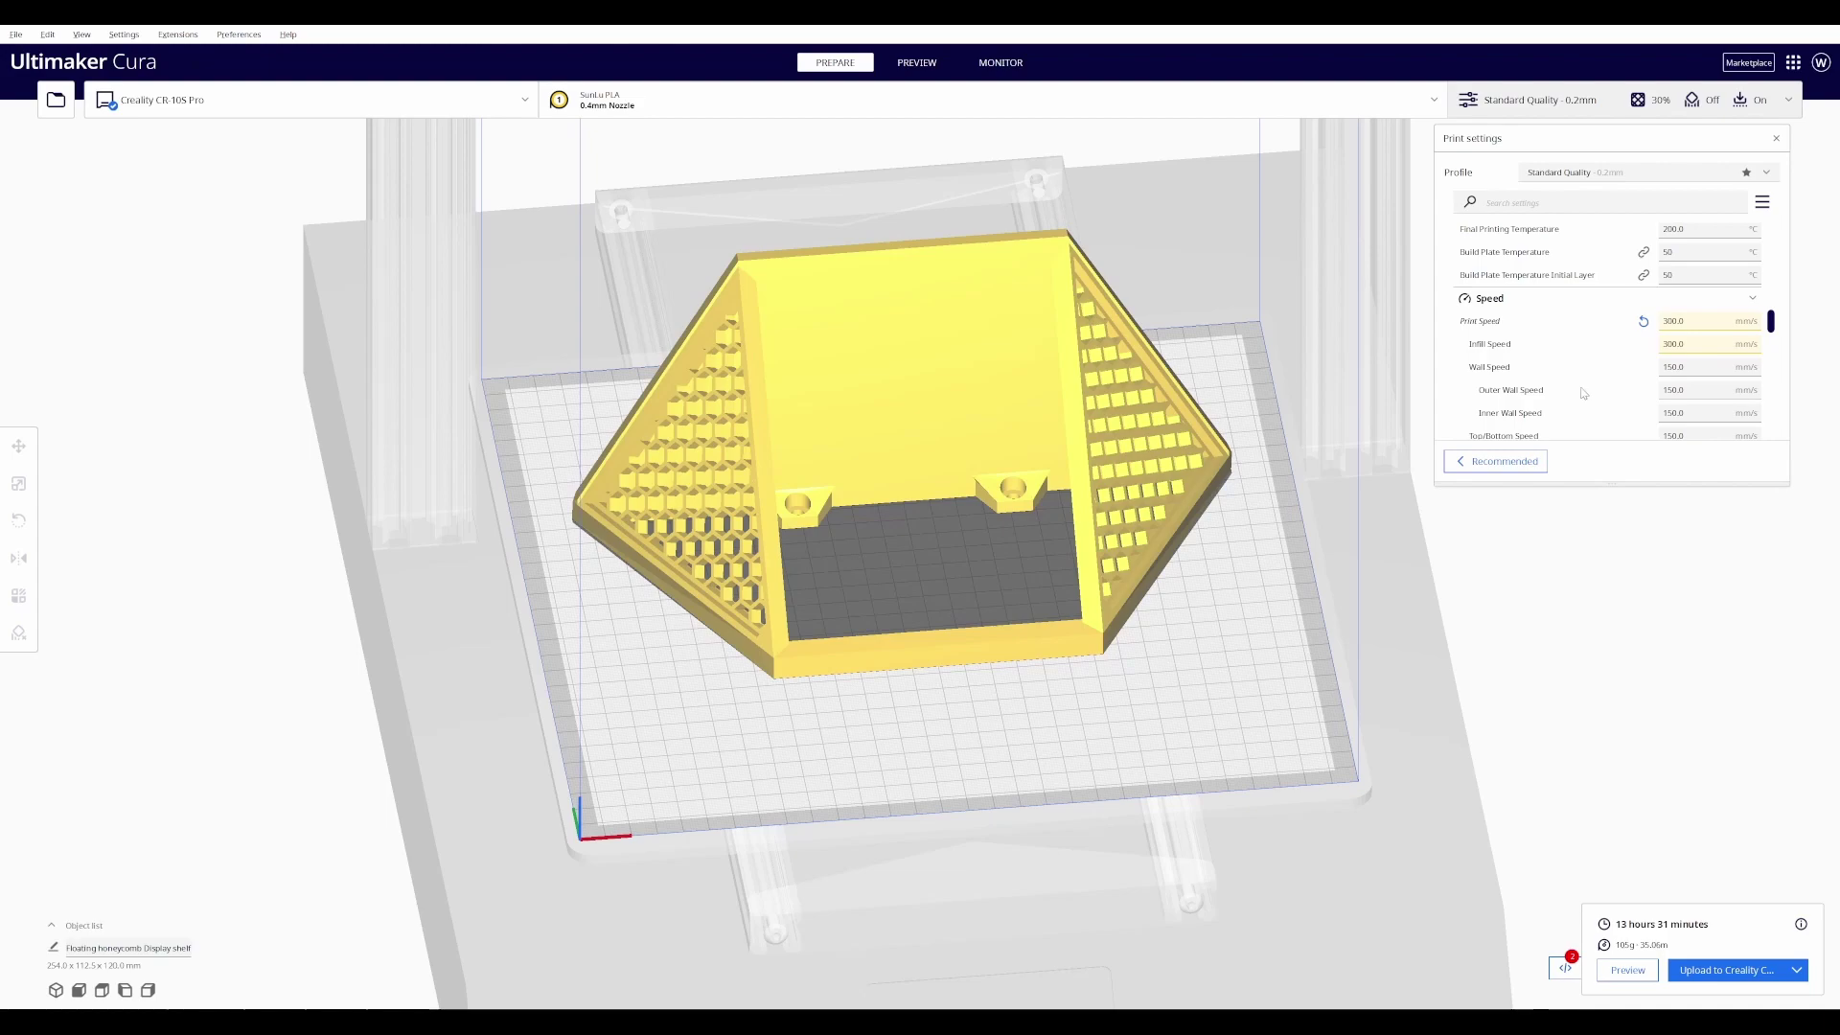
Step: Enable acceleration control for the shelf with Print Acceleration at 3500 mm/s²
scroll(1620, 428, "down", 3)
left_click(1664, 424)
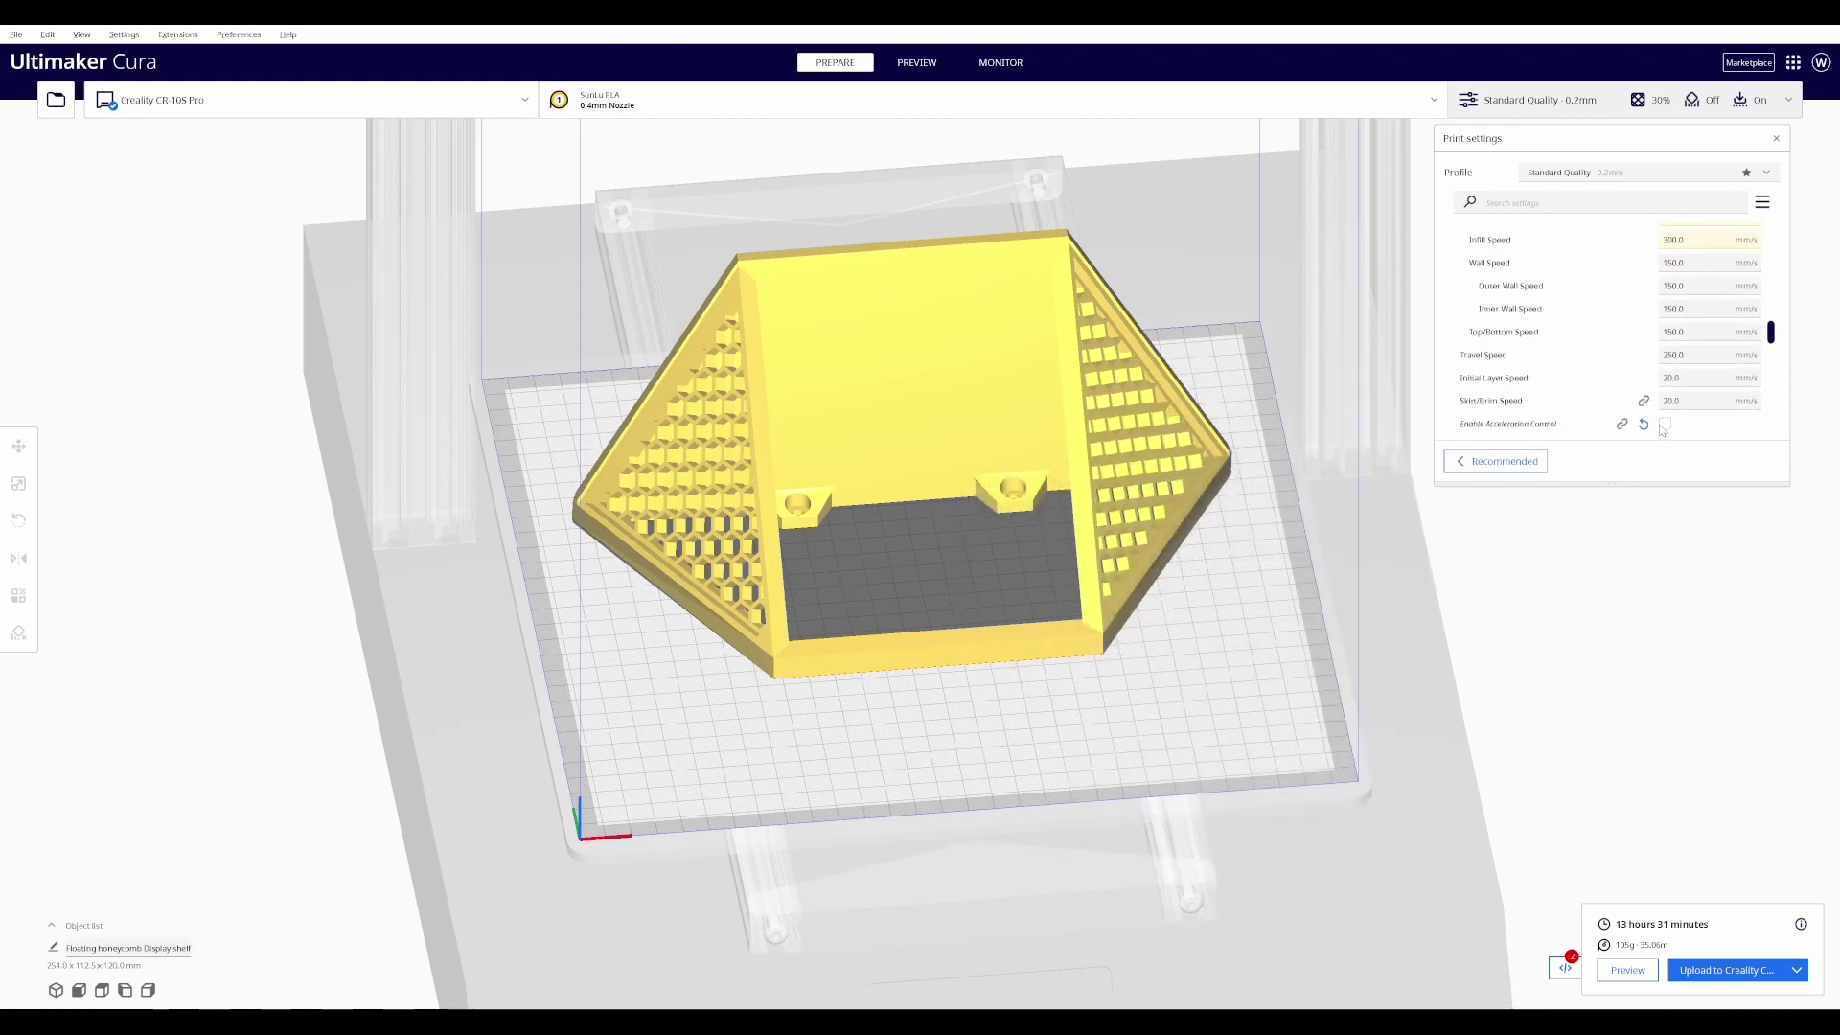
scroll(1677, 426, "down", 1)
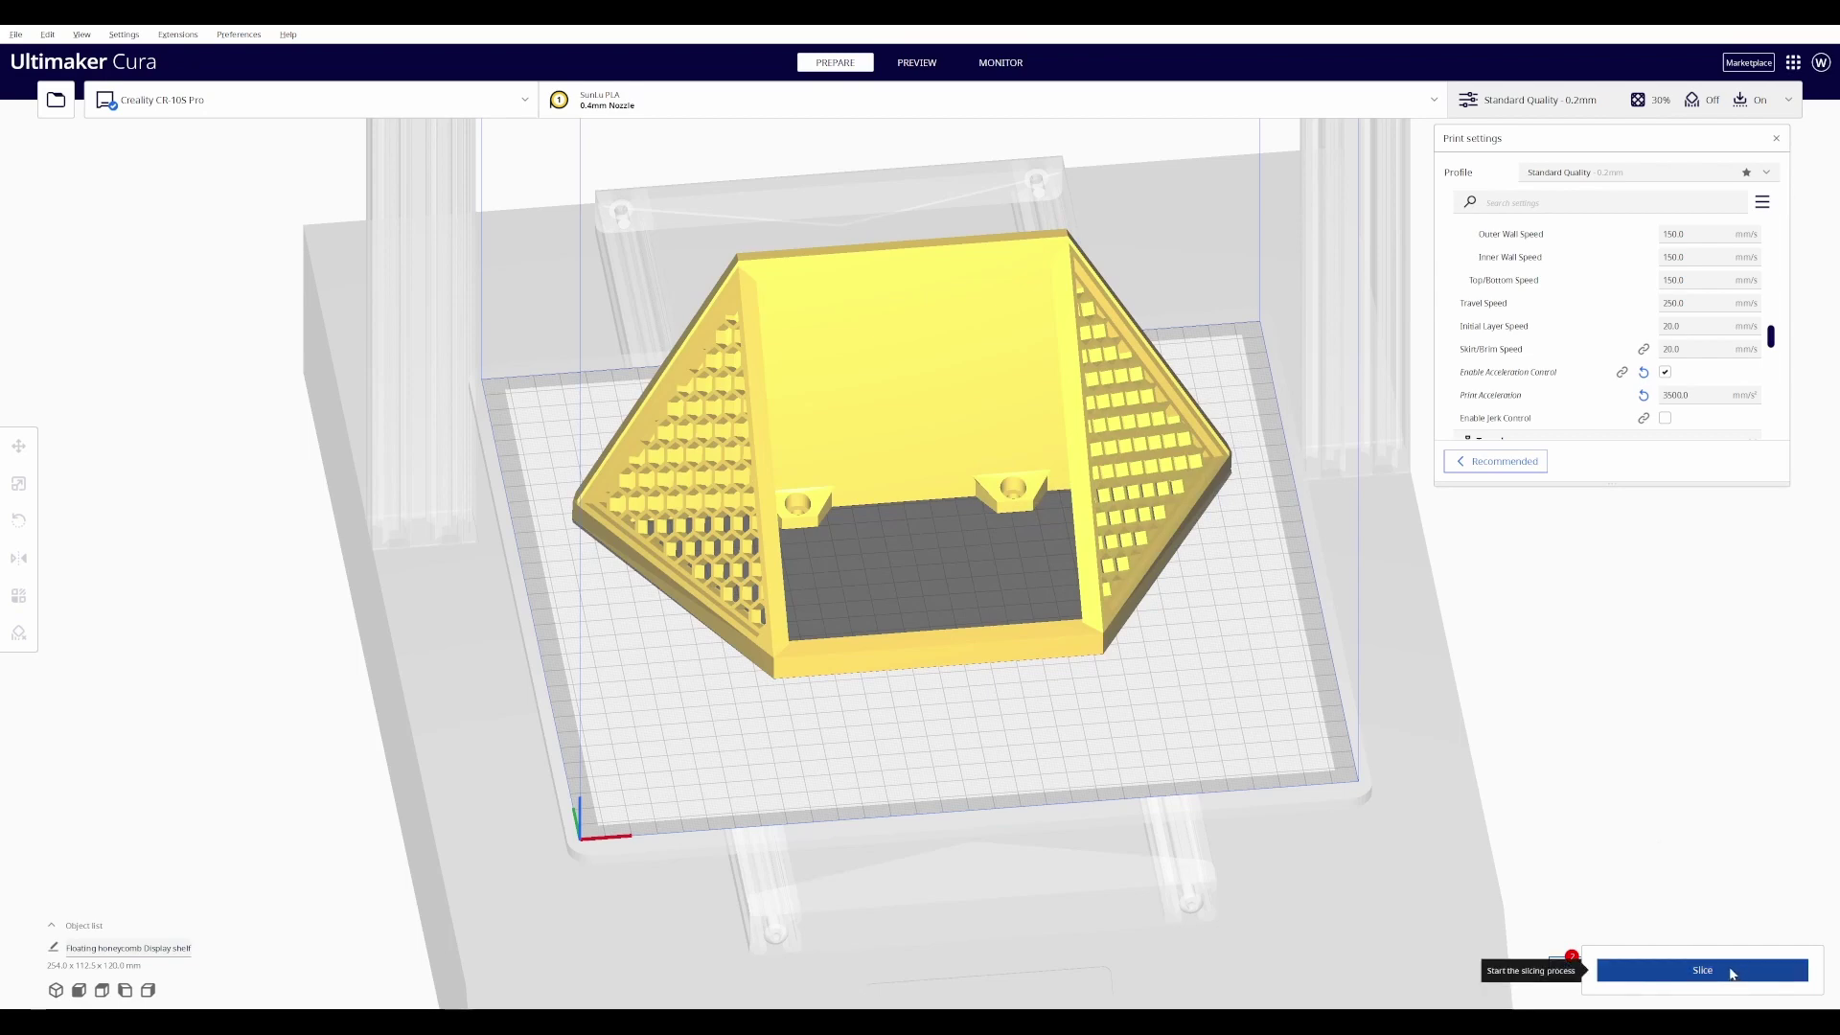
Step: Slice the honeycomb shelf with 3500 mm/s² acceleration enabled
left_click(1734, 972)
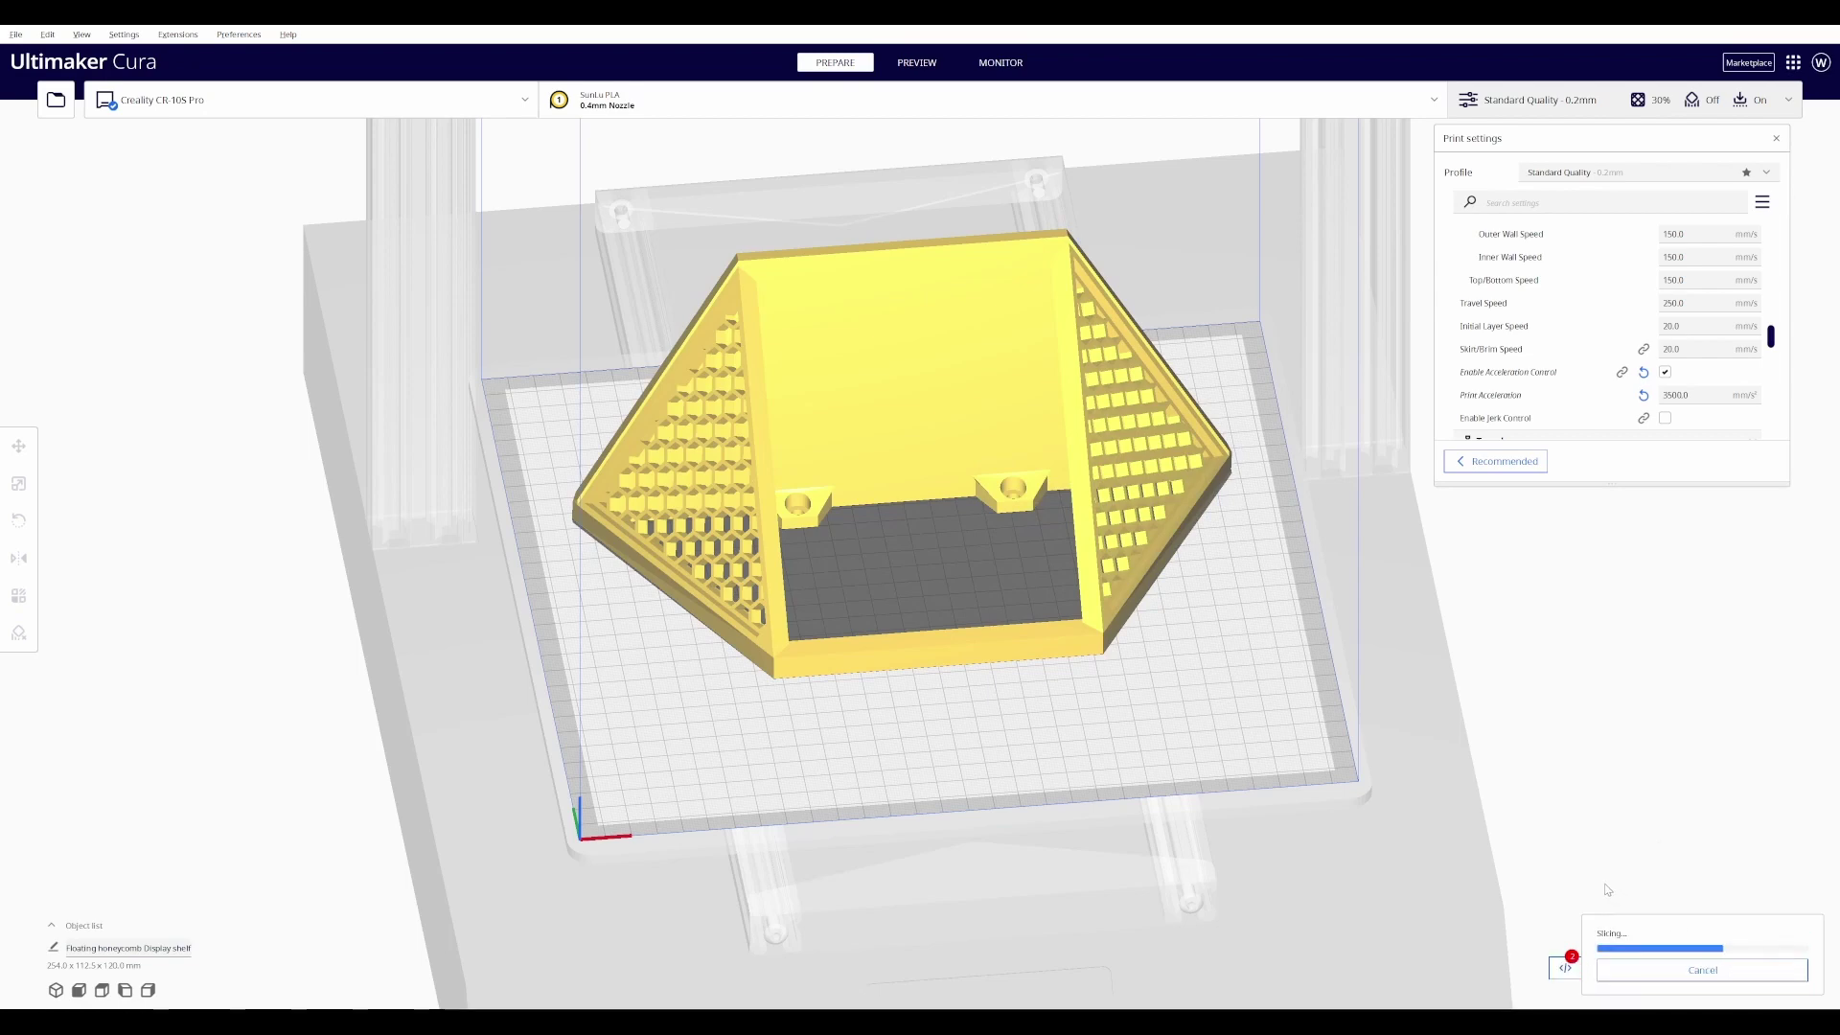